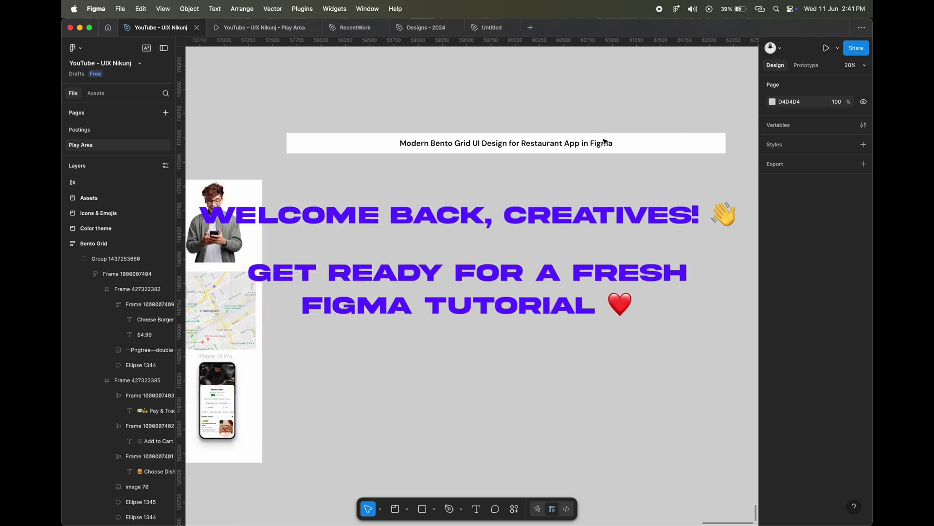
# Inspect the burger, location pin, money-and-scooter and shopping cart icons in the assets.
pyautogui.hscroll(-5, 554, 237)
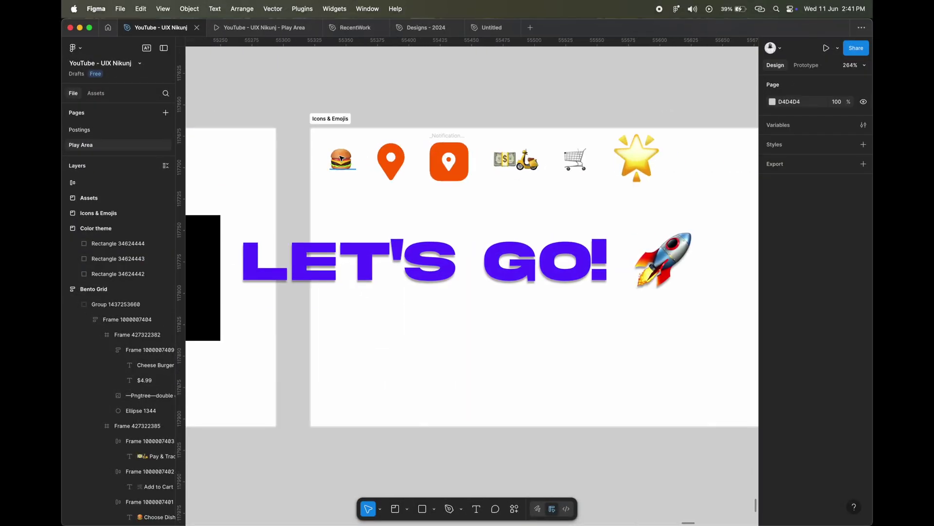
pyautogui.click(341, 159)
pyautogui.click(391, 160)
pyautogui.click(516, 160)
pyautogui.click(575, 160)
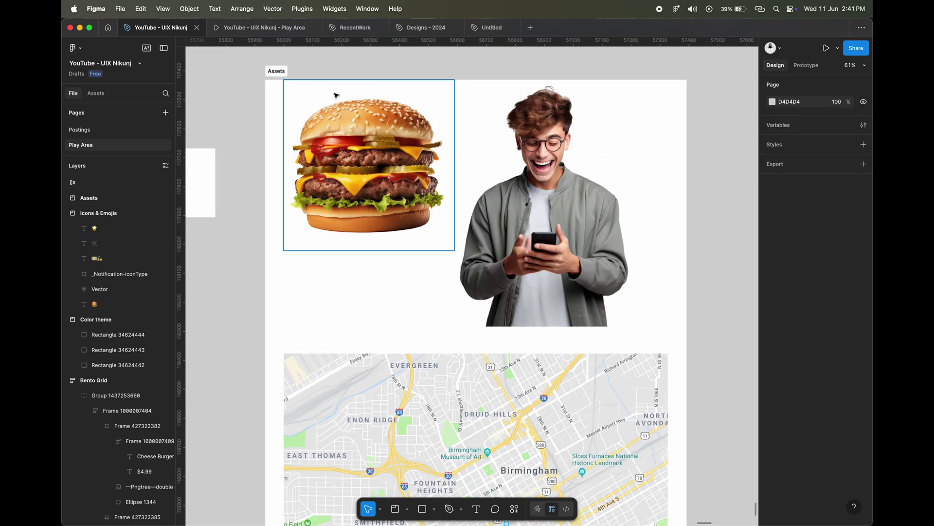
pyautogui.click(477, 173)
# Look over the Birmingham map in the Assets section.
pyautogui.scroll(-5, 422, 176)
pyautogui.click(536, 246)
pyautogui.scroll(-3, 535, 246)
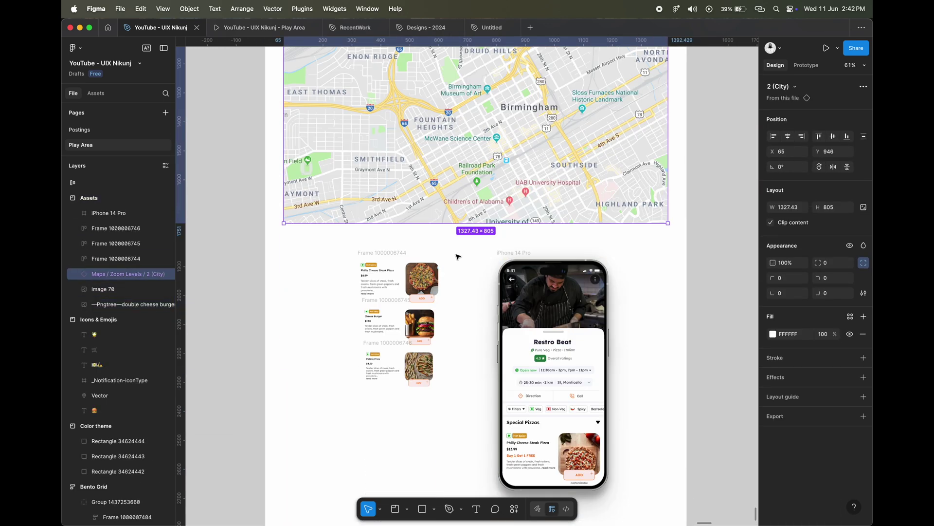
pyautogui.scroll(1, 457, 259)
pyautogui.scroll(2, 491, 221)
pyautogui.moveTo(491, 220)
pyautogui.mouseDown()
pyautogui.moveTo(444, 221)
pyautogui.moveTo(537, 241)
pyautogui.mouseUp()
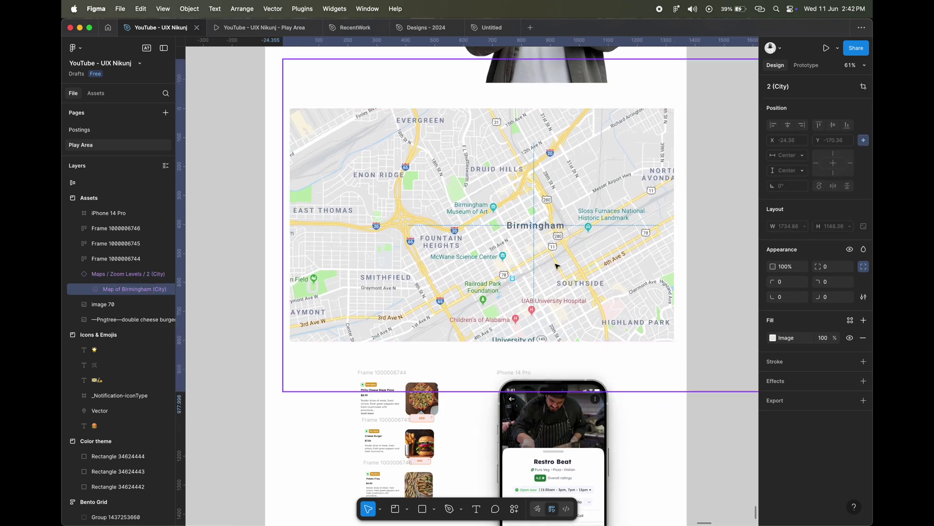
pyautogui.scroll(-2, 487, 244)
pyautogui.scroll(5, 390, 195)
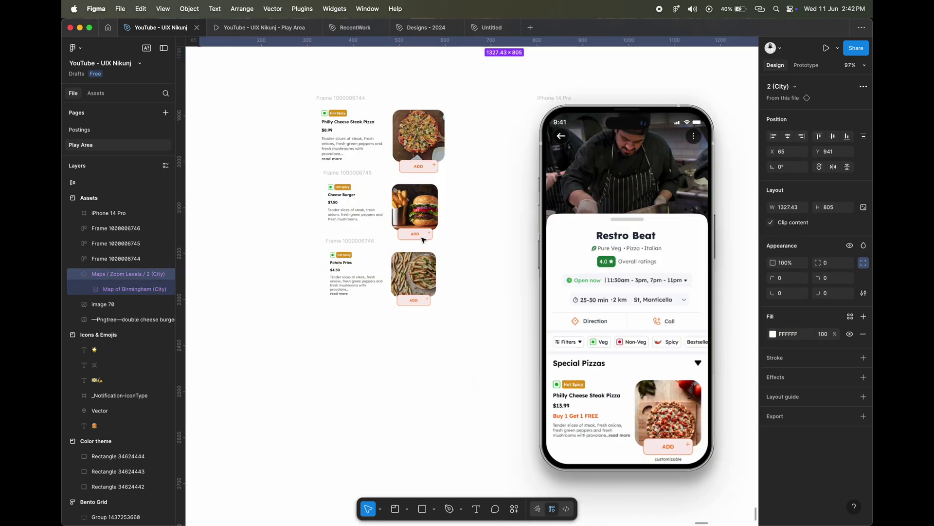
pyautogui.scroll(5, 365, 122)
# Review the pizza, Cheese Burger and Potato Fries menu cards, then clear the selection.
pyautogui.click(359, 81)
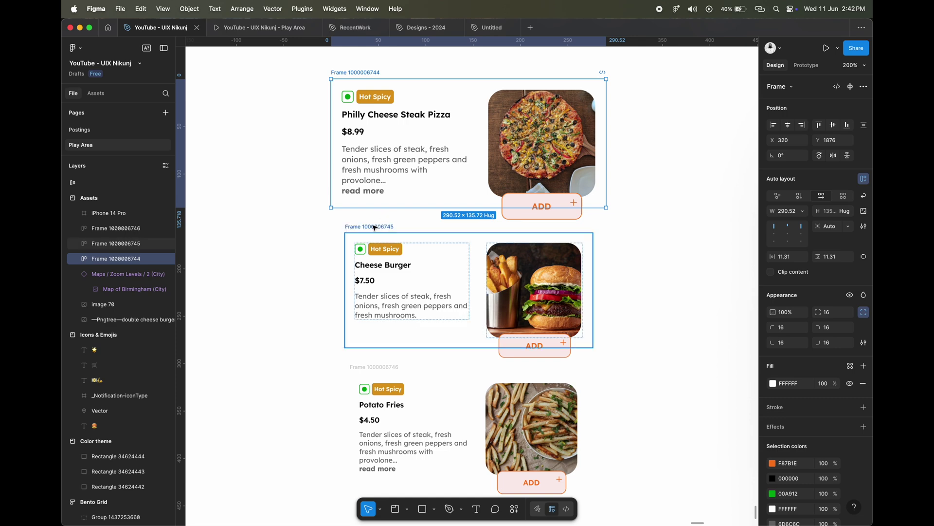
pyautogui.click(375, 227)
pyautogui.scroll(-3, 380, 219)
pyautogui.click(463, 276)
pyautogui.scroll(-3, 447, 283)
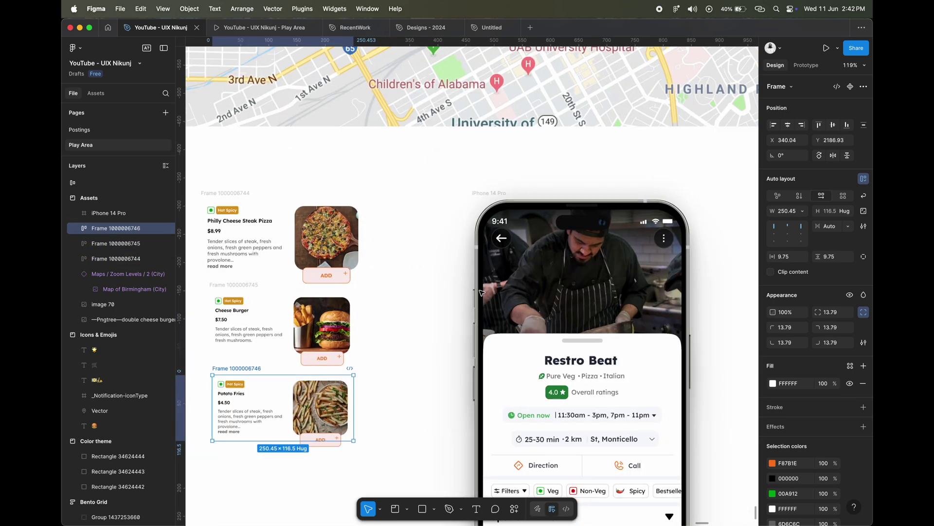
pyautogui.scroll(3, 434, 293)
pyautogui.scroll(-5, 433, 293)
pyautogui.click(471, 252)
# Add a 1440×1024 Desktop preset frame beside Assets and name it Bento Grid.
pyautogui.click(382, 508)
pyautogui.click(434, 509)
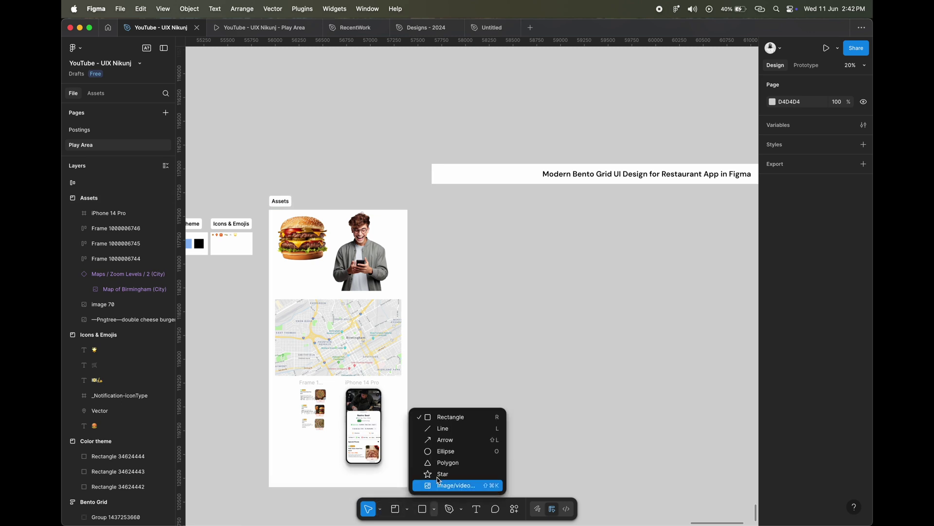
pyautogui.click(408, 509)
pyautogui.click(447, 459)
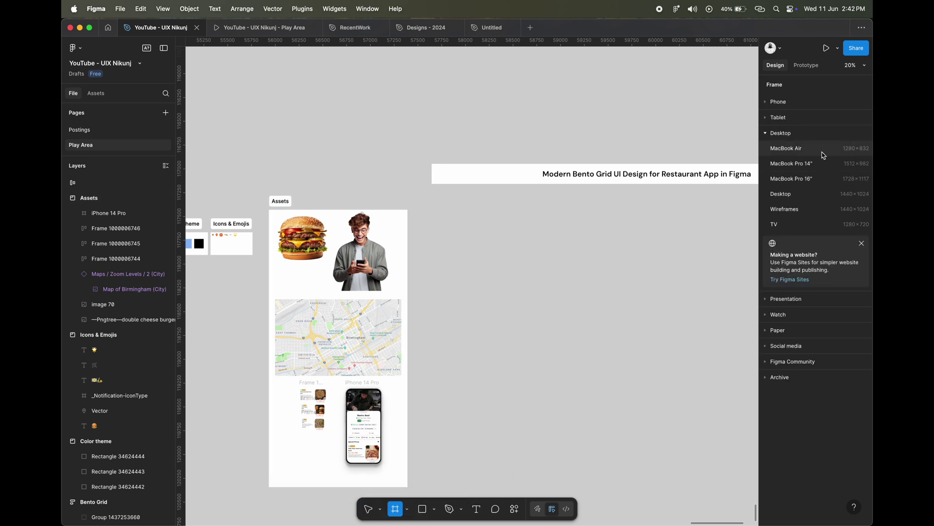
pyautogui.click(813, 194)
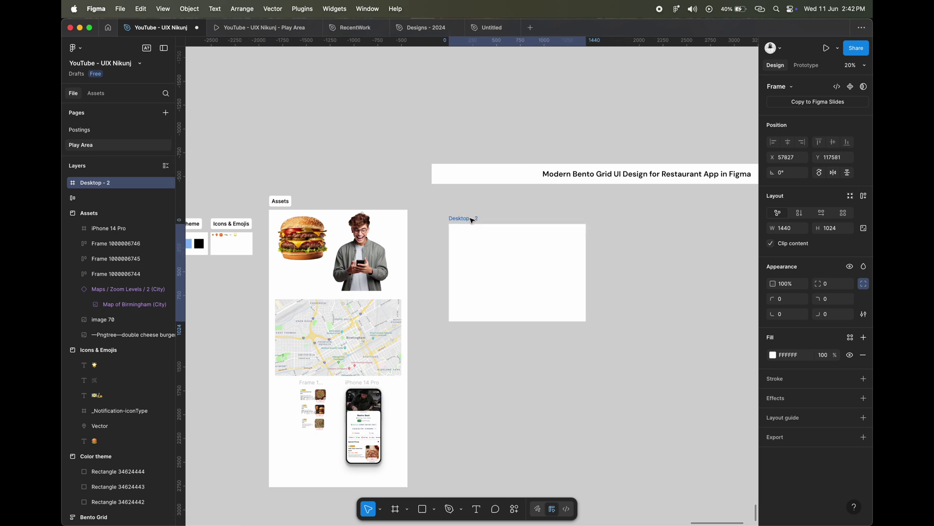
pyautogui.moveTo(437, 229); pyautogui.dragTo(490, 220)
pyautogui.scroll(5, 489, 222)
pyautogui.write('Bento')
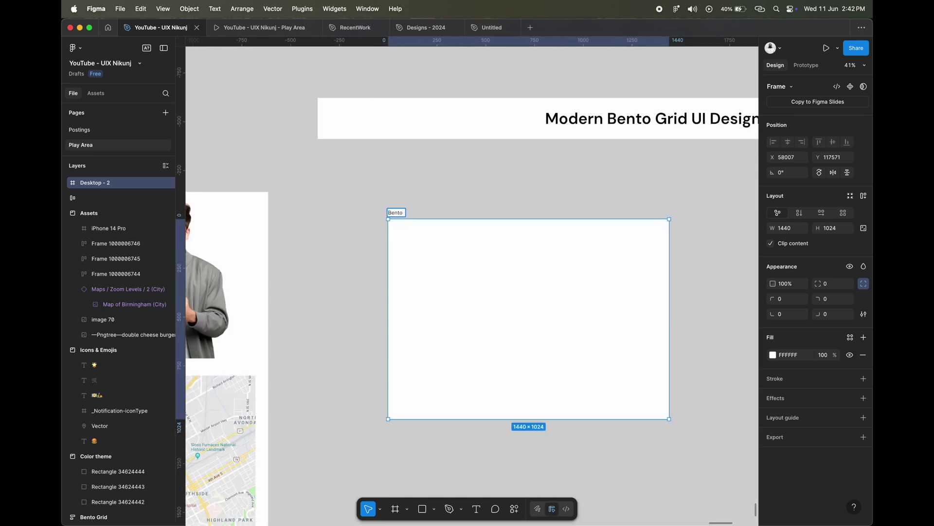
pyautogui.write('Grid')
pyautogui.press('Return')
# Fill the Bento Grid frame black (000000).
pyautogui.scroll(-2, 476, 190)
pyautogui.scroll(-1, 453, 224)
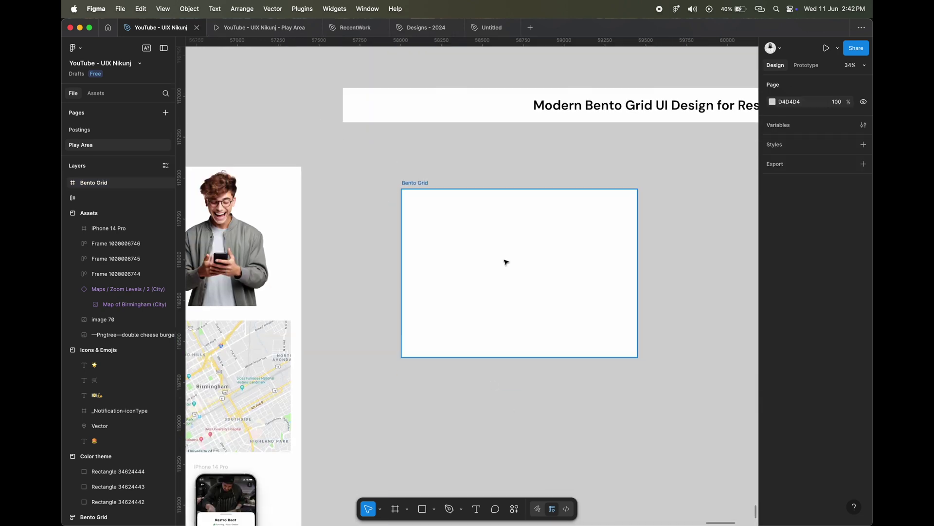
pyautogui.scroll(-3, 477, 266)
pyautogui.scroll(-1, 483, 261)
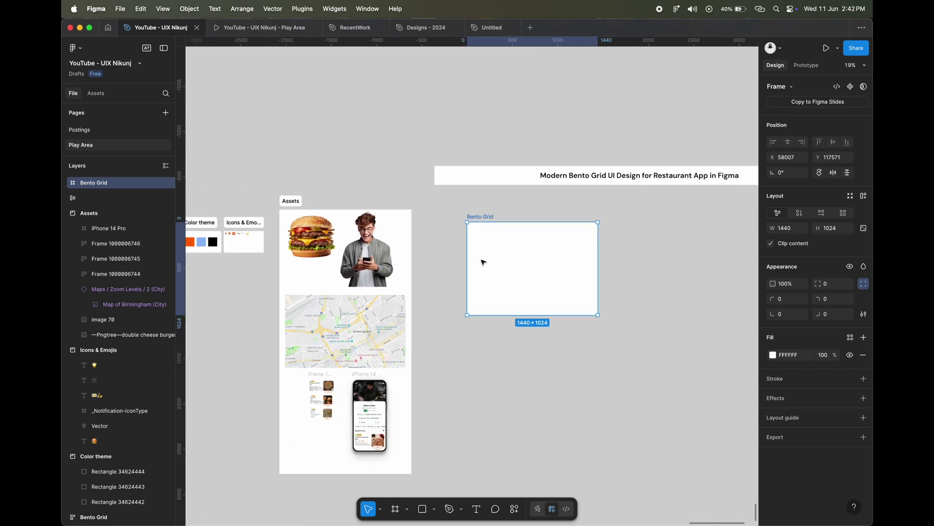
pyautogui.scroll(1, 484, 263)
pyautogui.click(773, 355)
pyautogui.click(659, 420)
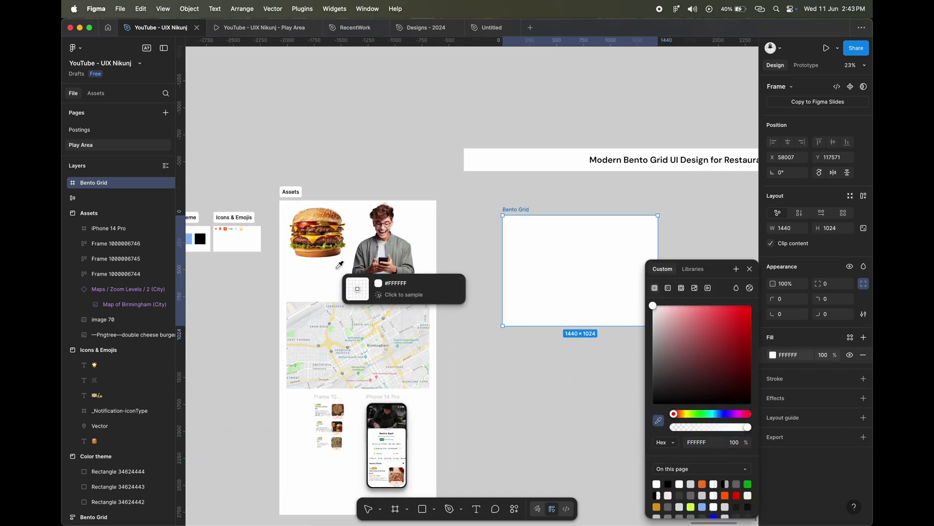
pyautogui.scroll(5, 339, 265)
pyautogui.click(329, 226)
pyautogui.hscroll(10, 485, 260)
pyautogui.press('Escape')
pyautogui.hscroll(10, 397, 183)
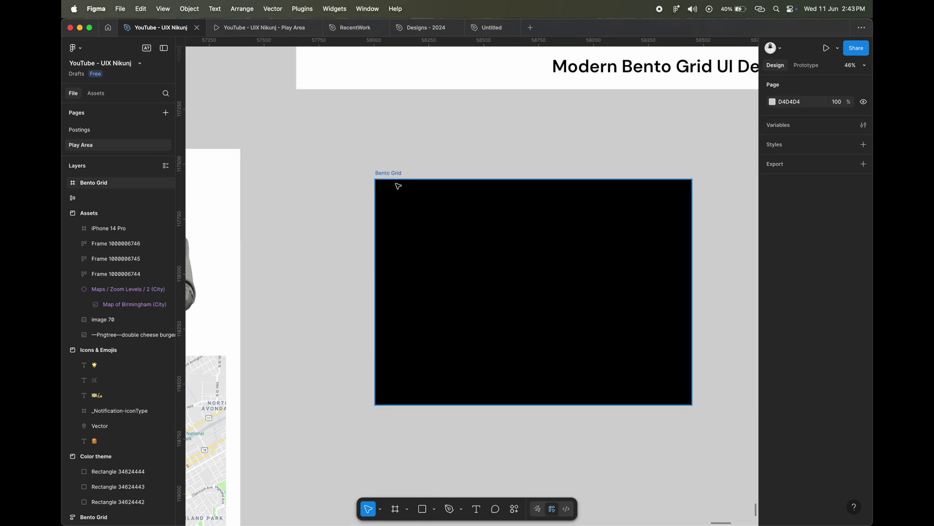
pyautogui.hscroll(3, 468, 245)
pyautogui.hscroll(3, 468, 246)
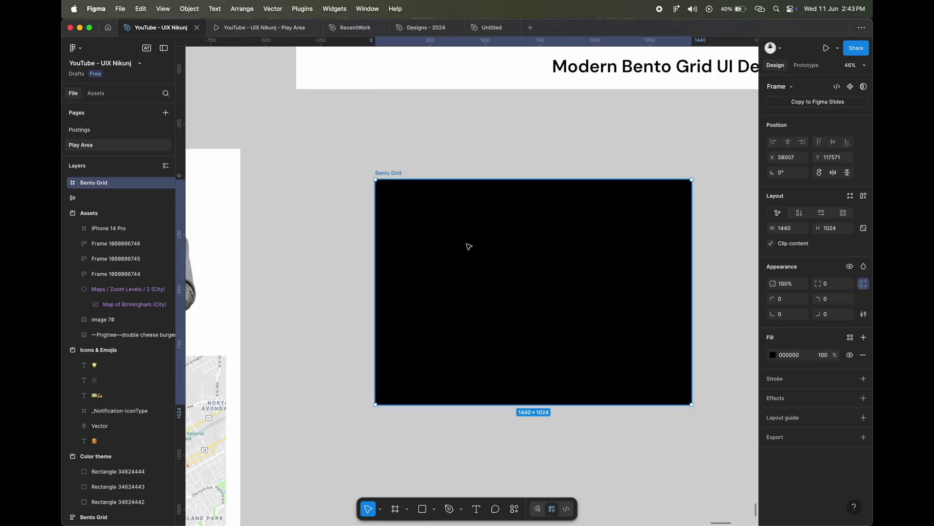
pyautogui.press('f')
pyautogui.scroll(-2, 419, 277)
# Draw a card frame in Bento Grid with a white fill, sized 331×516.
pyautogui.moveTo(387, 173); pyautogui.dragTo(434, 238)
pyautogui.scroll(5, 418, 204)
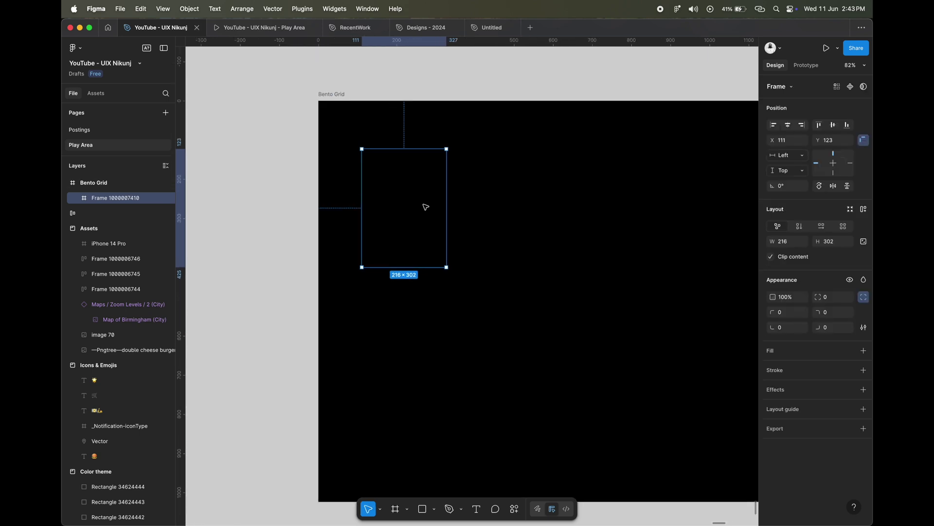
pyautogui.click(780, 358)
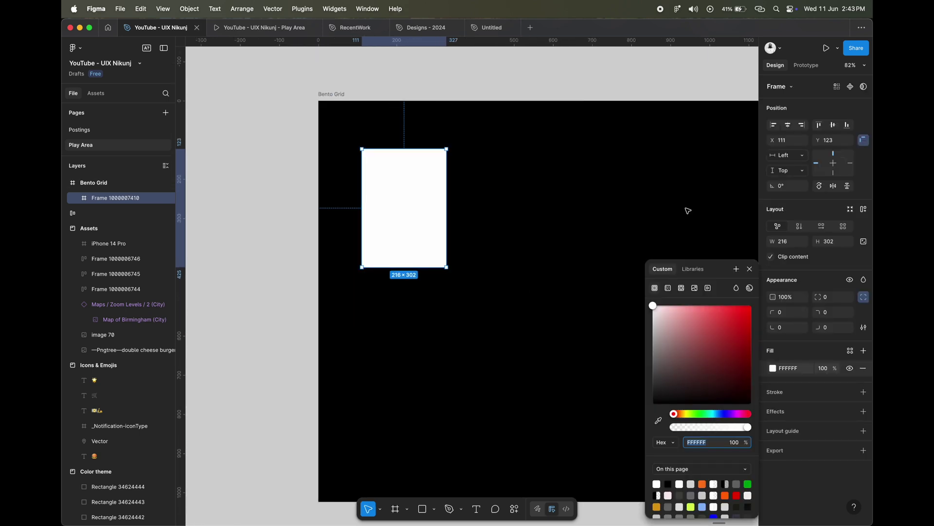
pyautogui.click(749, 269)
pyautogui.hotkey('shift', '0')
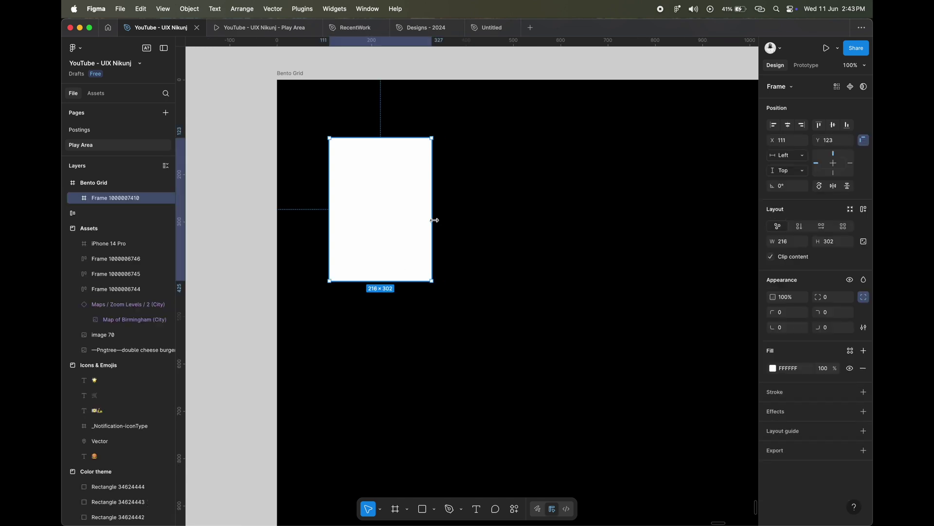
pyautogui.click(787, 241)
pyautogui.write('331')
pyautogui.press('Tab')
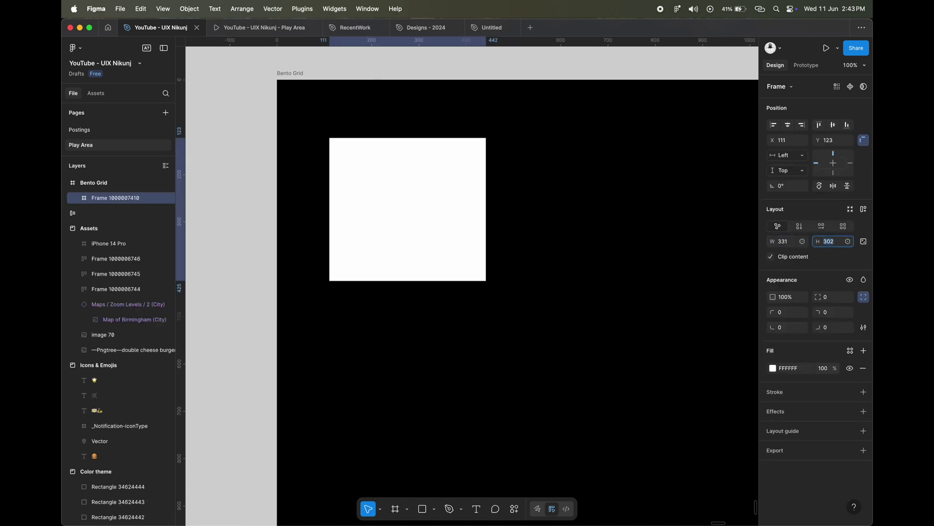
pyautogui.write('516')
pyautogui.press('Return')
pyautogui.press('Return')
# Round the card to 32 radius, move it top-left, and fill it orange FF6400.
pyautogui.click(564, 225)
pyautogui.scroll(-2, 437, 229)
pyautogui.moveTo(416, 245); pyautogui.dragTo(396, 203)
pyautogui.scroll(-2, 513, 227)
pyautogui.scroll(-2, 513, 228)
pyautogui.click(772, 368)
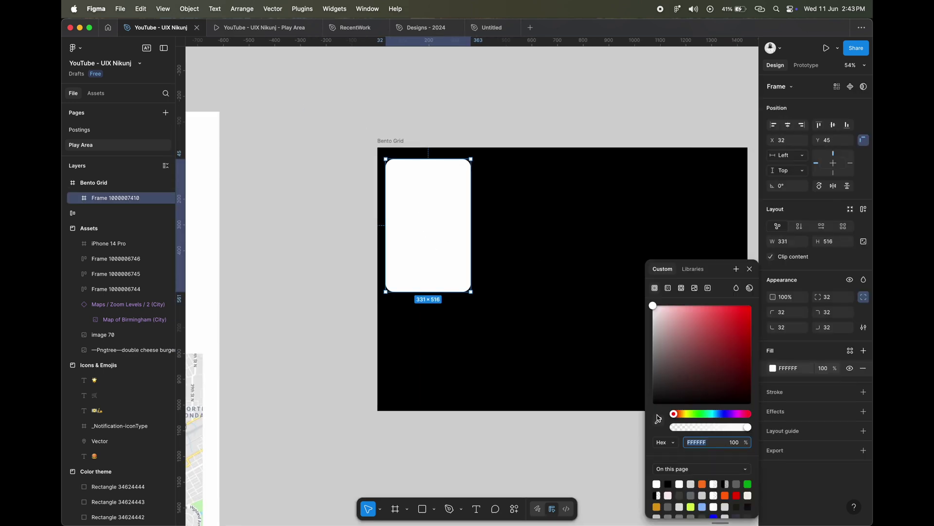
pyautogui.click(658, 417)
pyautogui.scroll(-3, 572, 274)
pyautogui.click(379, 215)
pyautogui.scroll(3, 462, 242)
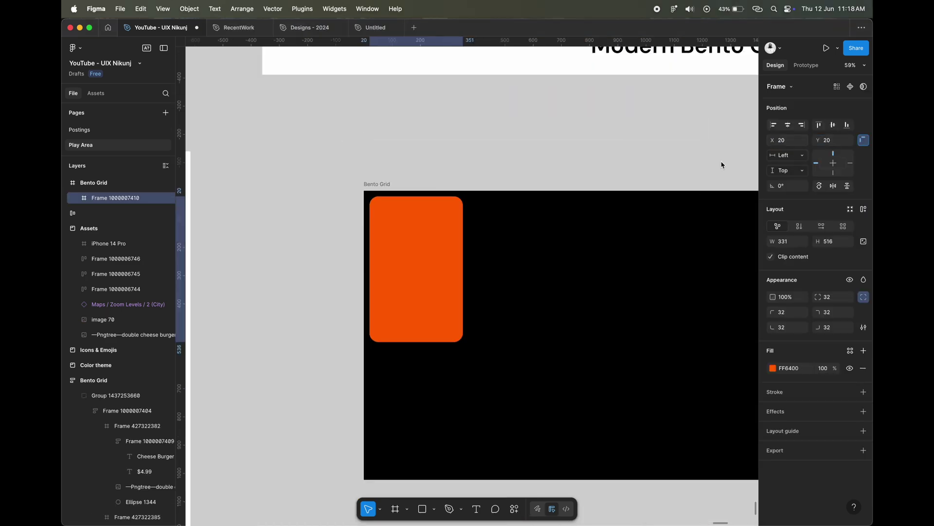
pyautogui.scroll(-3, 504, 274)
# Copy the cheeseburger image from Assets into Bento Grid and resize it to 397 wide.
pyautogui.hscroll(-5, 487, 265)
pyautogui.click(454, 259)
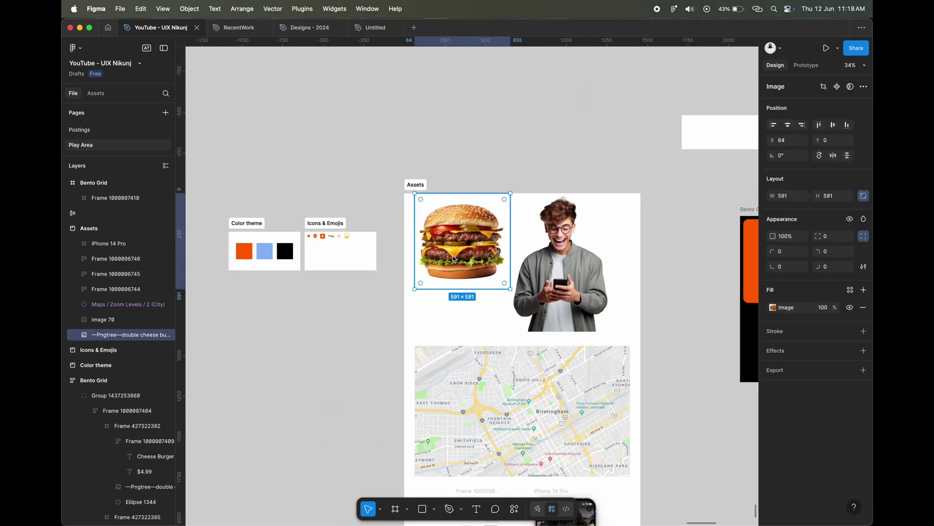
pyautogui.hscroll(5, 454, 258)
pyautogui.moveTo(320, 259); pyautogui.dragTo(644, 284)
pyautogui.scroll(3, 633, 292)
pyautogui.scroll(2, 623, 308)
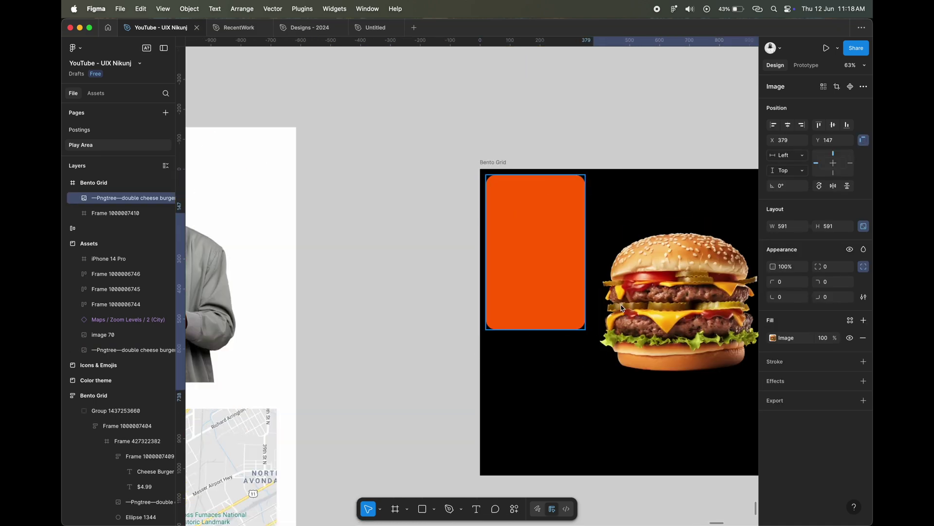
pyautogui.click(528, 267)
pyautogui.hscroll(3, 492, 265)
pyautogui.click(583, 306)
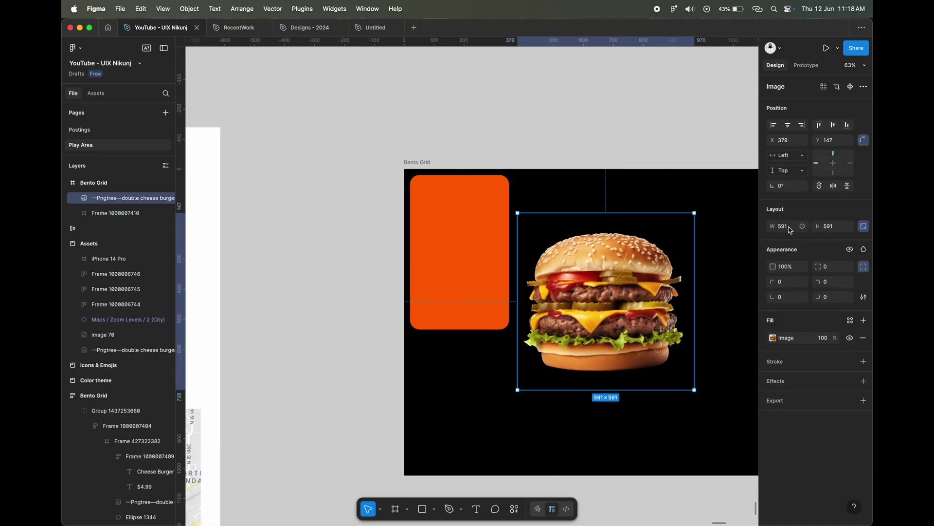
pyautogui.write('397')
pyautogui.press('Return')
# Move the burger image inside the orange card and set its X to 24.
pyautogui.scroll(5, 603, 266)
pyautogui.click(369, 202)
pyautogui.click(604, 265)
pyautogui.moveTo(603, 265); pyautogui.dragTo(384, 236)
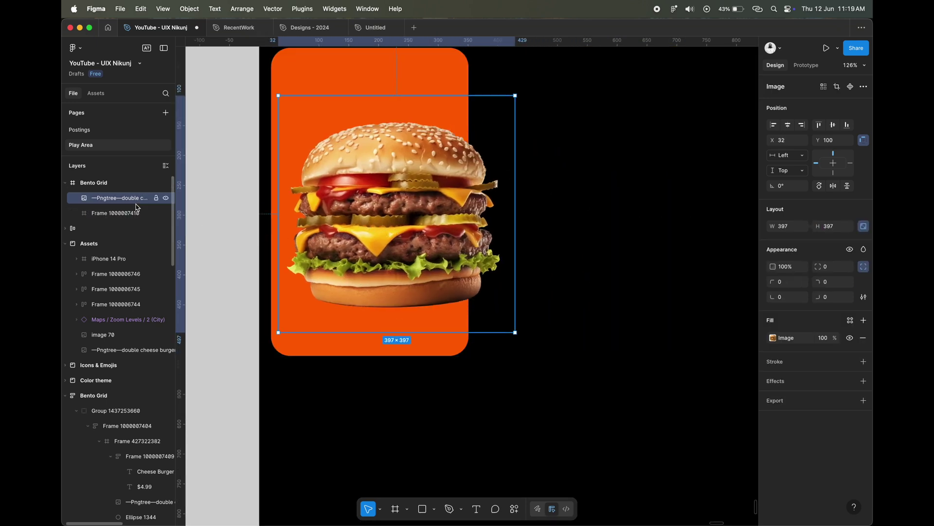
pyautogui.scroll(3, 436, 330)
pyautogui.scroll(-2, 435, 330)
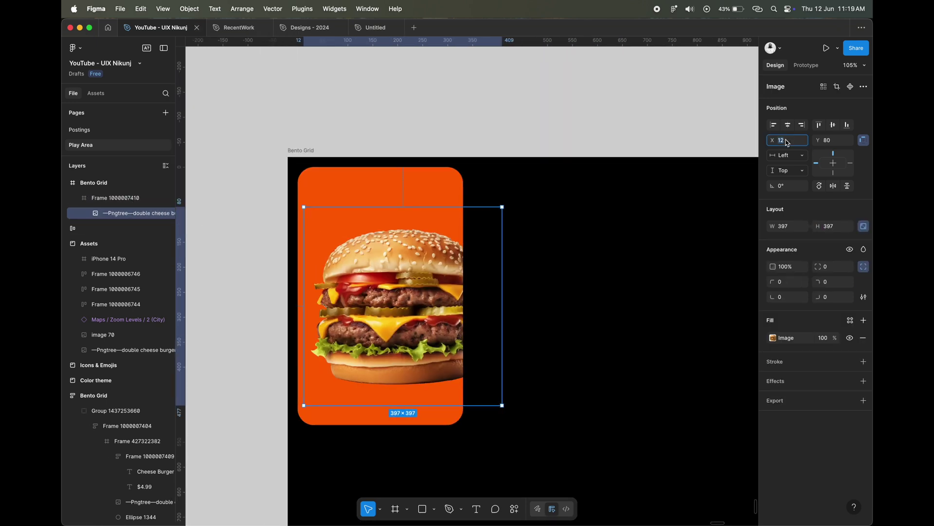
pyautogui.write('24')
pyautogui.press('Tab')
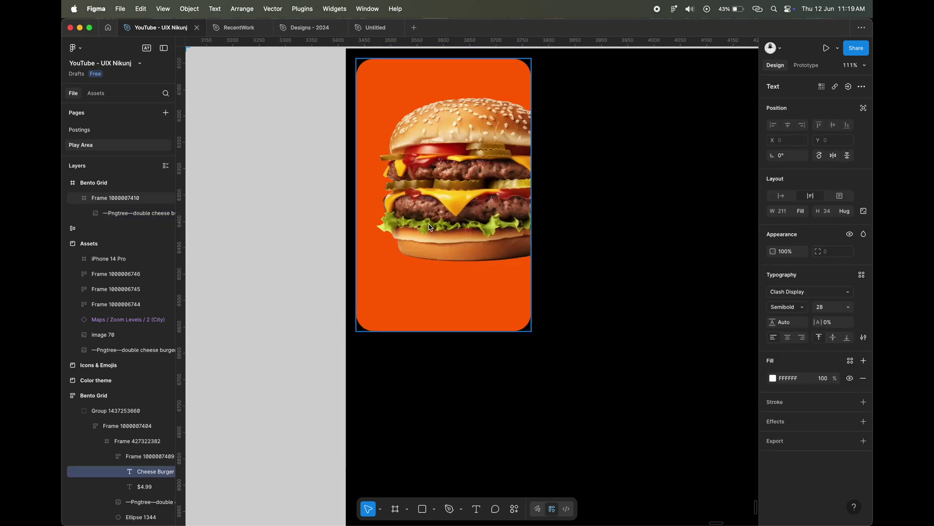
pyautogui.click(430, 227)
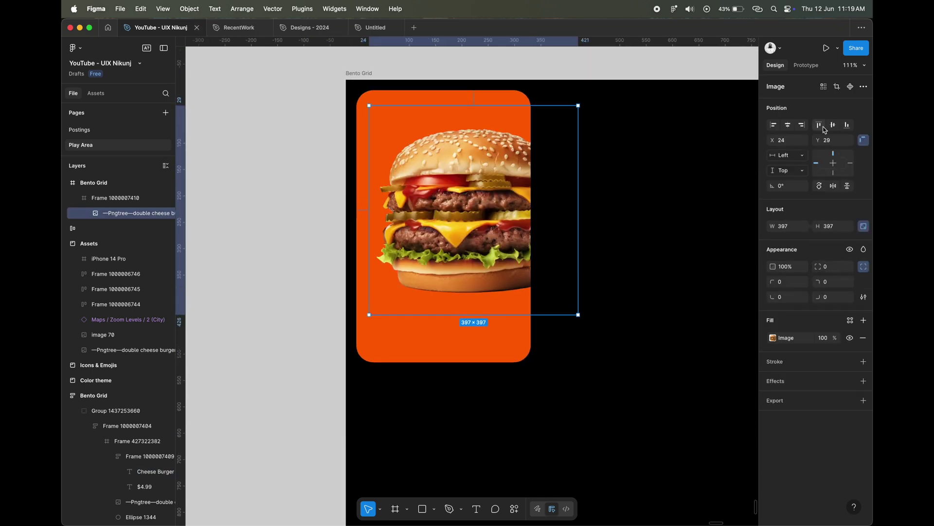
pyautogui.click(475, 509)
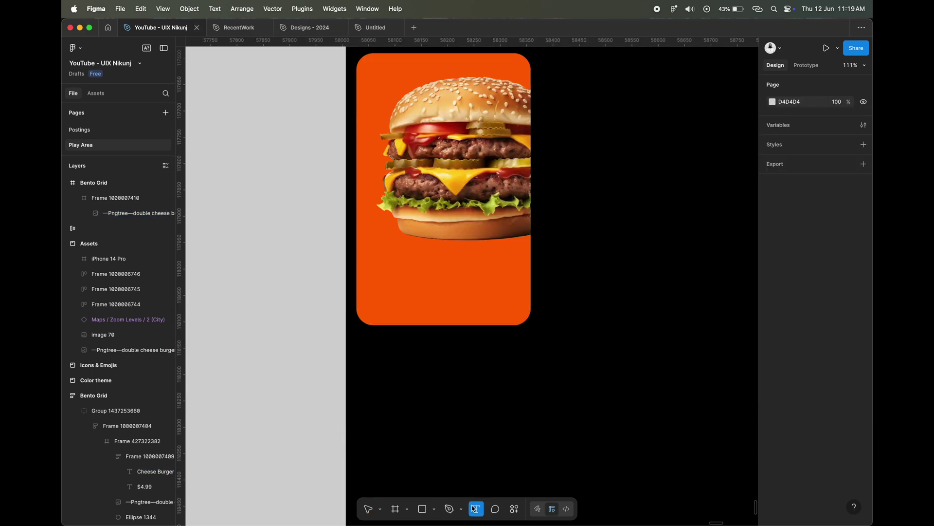
# Add a 'Cheese Burger' title on the card and a '$4.99' copy beneath it.
pyautogui.click(384, 273)
pyautogui.write('Cheese Bu')
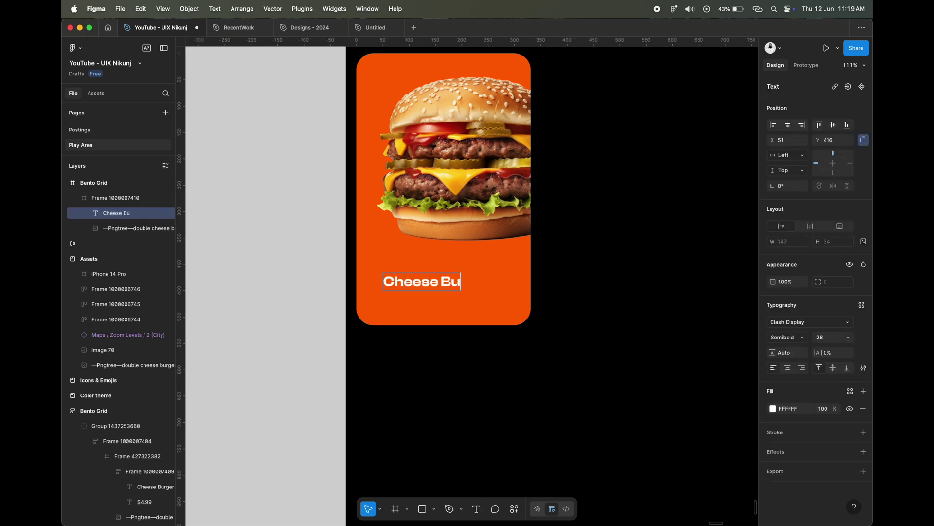
pyautogui.write('rger')
pyautogui.press('Escape')
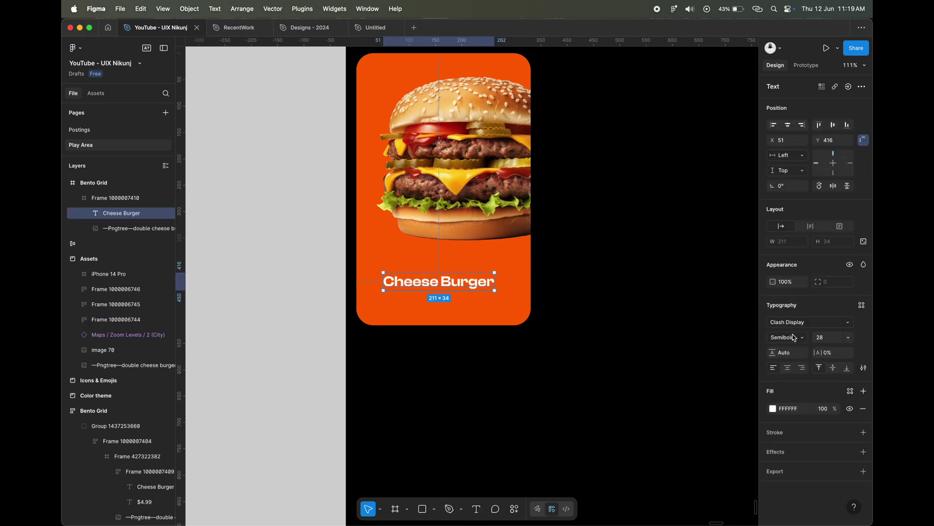
pyautogui.moveTo(452, 285)
pyautogui.mouseDown()
pyautogui.moveTo(438, 275)
pyautogui.moveTo(424, 339)
pyautogui.mouseUp()
pyautogui.scroll(5, 428, 278)
pyautogui.press('Return')
pyautogui.write('$')
pyautogui.scroll(2, 498, 287)
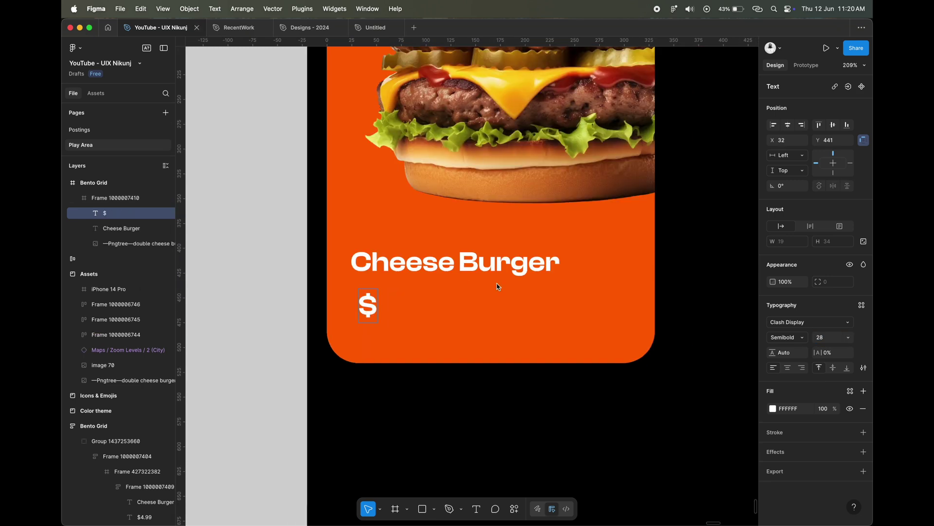
pyautogui.write('4.99')
pyautogui.press('Escape')
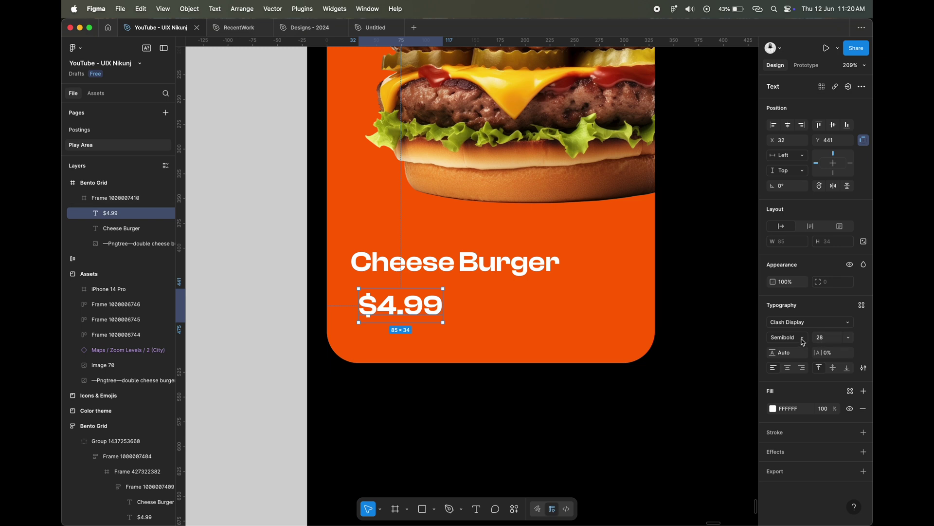
# Make the price Medium 34, and stack title and price in auto layout, nudged down.
pyautogui.click(787, 337)
pyautogui.click(827, 340)
pyautogui.write('34')
pyautogui.press('Return')
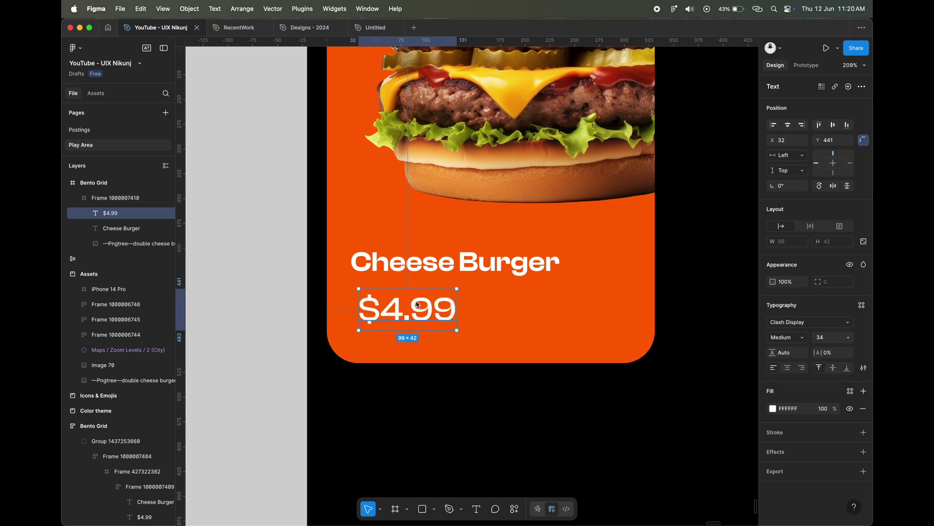
pyautogui.moveTo(399, 306); pyautogui.dragTo(391, 305)
pyautogui.keyDown('shift'); pyautogui.click(477, 273); pyautogui.keyUp('shift')
pyautogui.hotkey('shift', 'a')
pyautogui.press('Down')
pyautogui.press('Down')
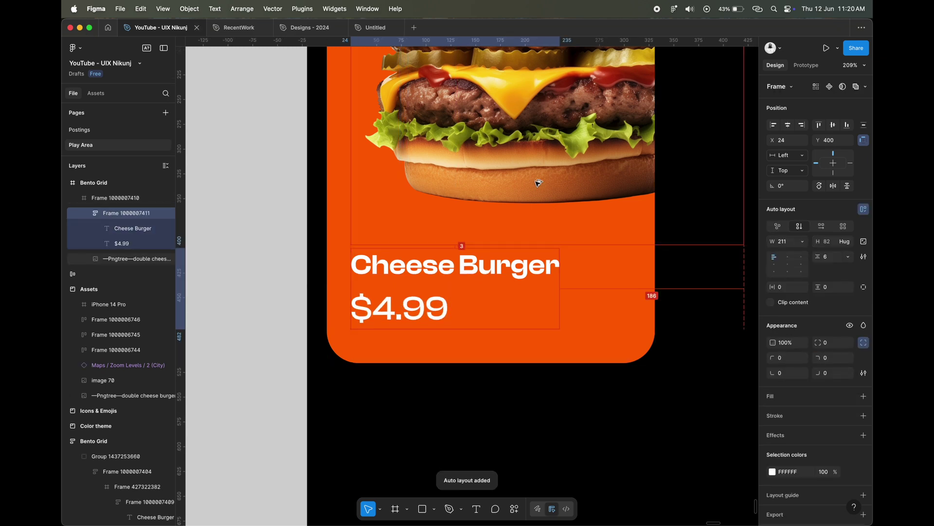
pyautogui.press('Down')
pyautogui.press('Down')
pyautogui.press('Down')
pyautogui.press('Down')
pyautogui.press('Down')
pyautogui.press('Down')
pyautogui.press('-')
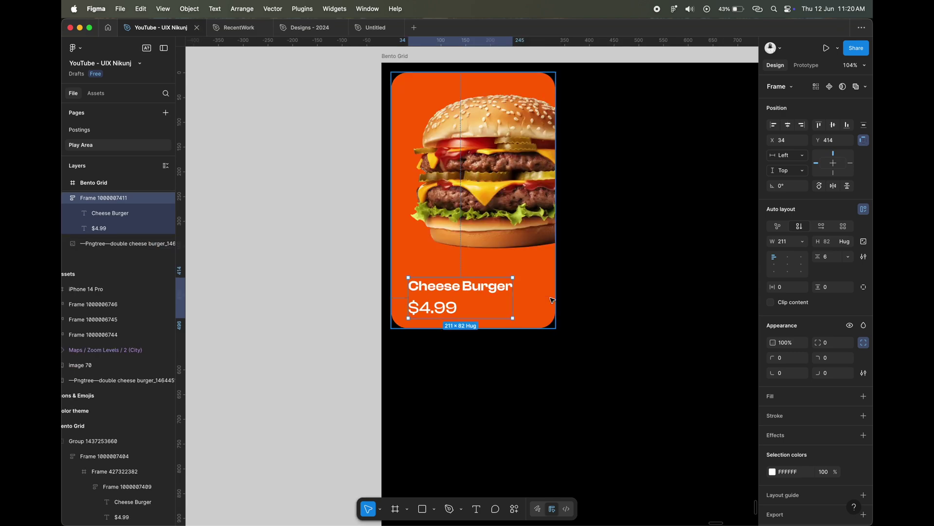
pyautogui.click(828, 262)
pyautogui.press('Escape')
pyautogui.scroll(-2, 472, 292)
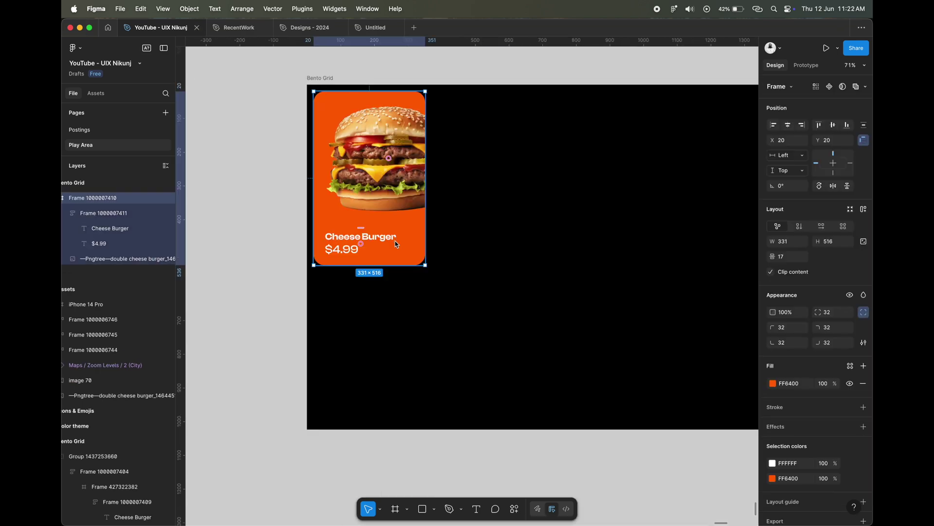
# Duplicate the burger card, remove its image and text, and place the empty copy beneath it.
pyautogui.moveTo(379, 135); pyautogui.dragTo(500, 268)
pyautogui.doubleClick(524, 317)
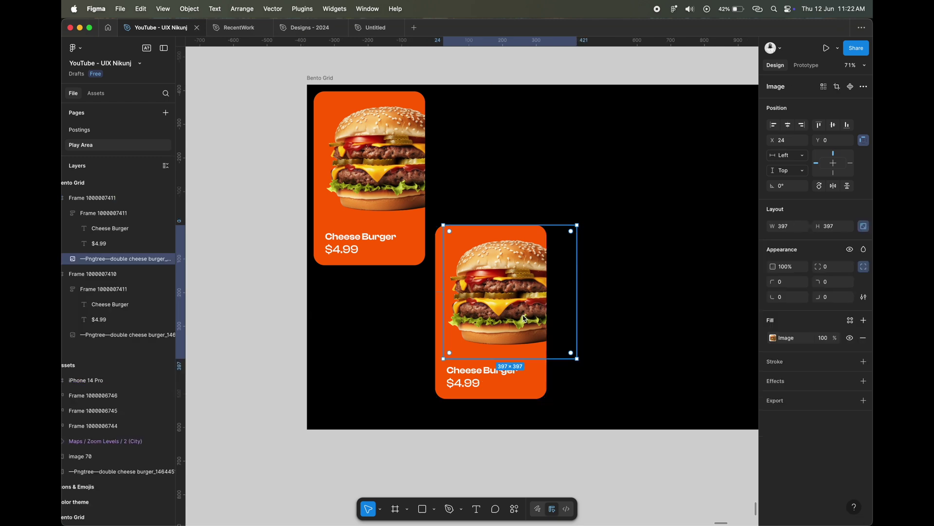
pyautogui.press('Delete')
pyautogui.doubleClick(471, 371)
pyautogui.press('Delete')
pyautogui.click(471, 371)
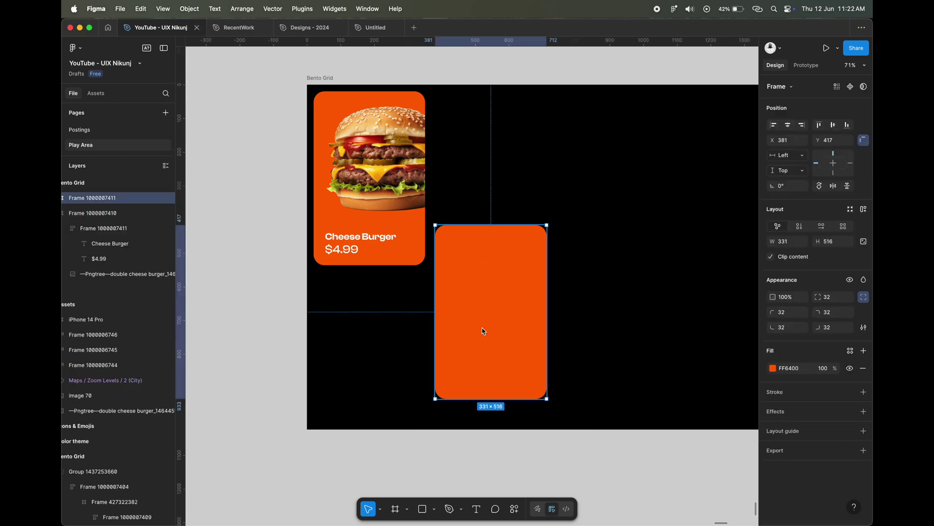
pyautogui.moveTo(501, 294); pyautogui.dragTo(380, 338)
# Fill the empty copied card with the theme's light blue.
pyautogui.scroll(-2, 379, 338)
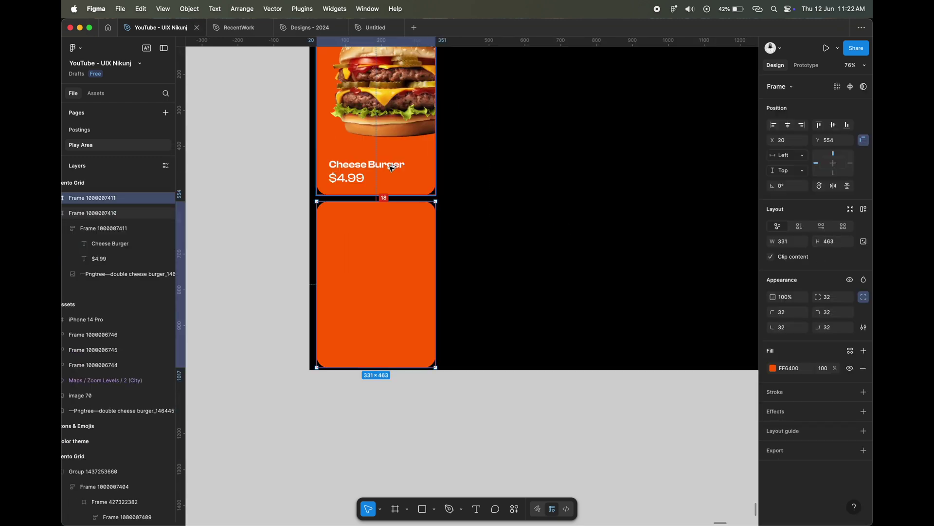
pyautogui.scroll(3, 386, 246)
pyautogui.click(341, 146)
pyautogui.click(334, 119)
pyautogui.scroll(-3, 454, 292)
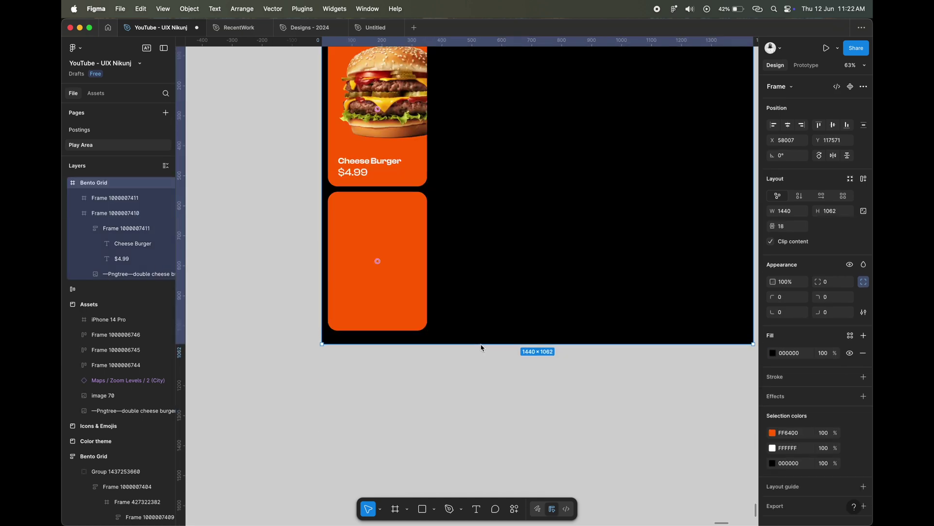
pyautogui.click(393, 258)
pyautogui.click(438, 273)
pyautogui.scroll(3, 441, 272)
pyautogui.scroll(-3, 469, 257)
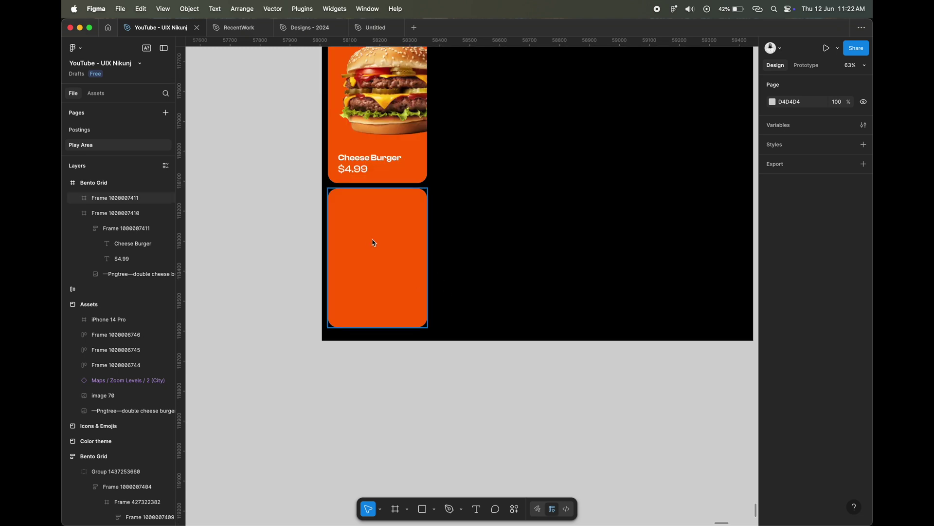
pyautogui.click(371, 240)
pyautogui.press('i')
pyautogui.scroll(-5, 554, 250)
pyautogui.hscroll(-5, 341, 219)
pyautogui.click(212, 173)
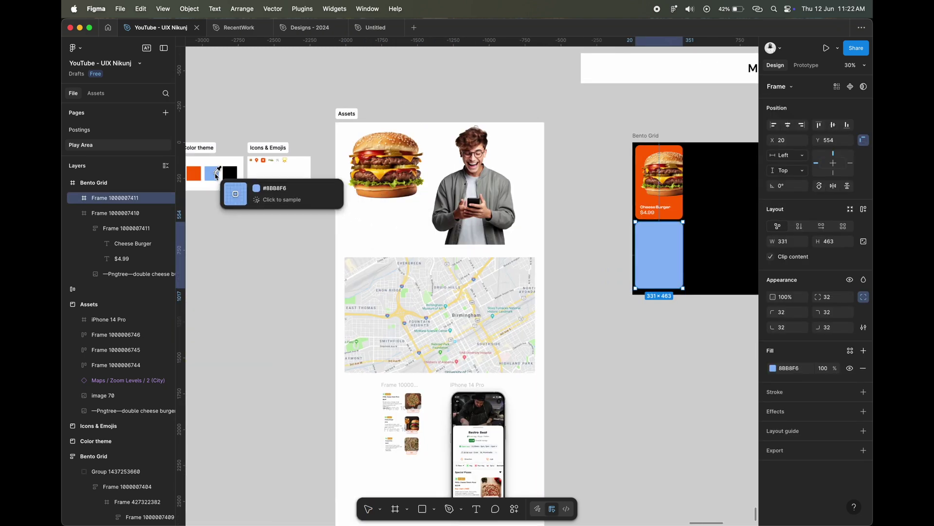
pyautogui.press('Escape')
# Shorten the Bento Grid frame to height 1039 and nudge the blue card down.
pyautogui.scroll(3, 574, 240)
pyautogui.scroll(3, 485, 214)
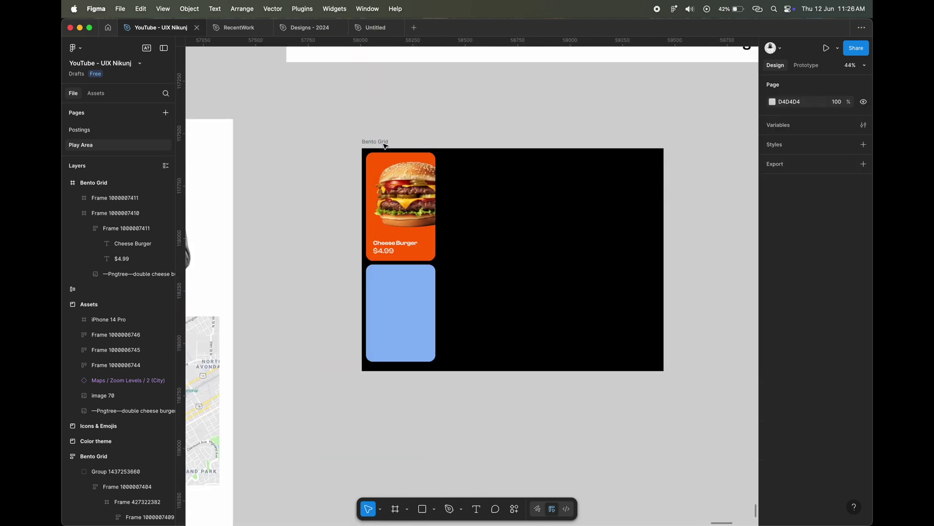
pyautogui.click(385, 146)
pyautogui.press('Return')
pyautogui.click(428, 336)
pyautogui.click(424, 245)
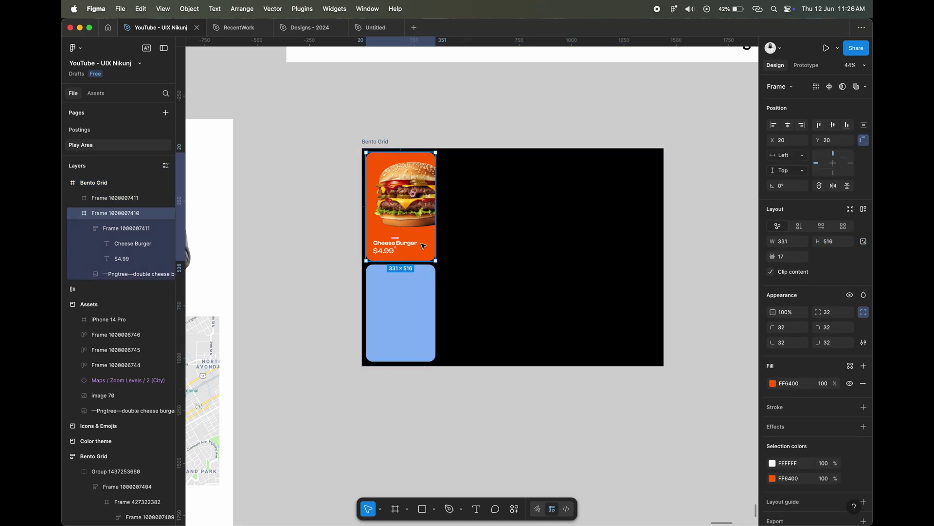
pyautogui.click(417, 266)
pyautogui.press('Down')
pyautogui.press('Down')
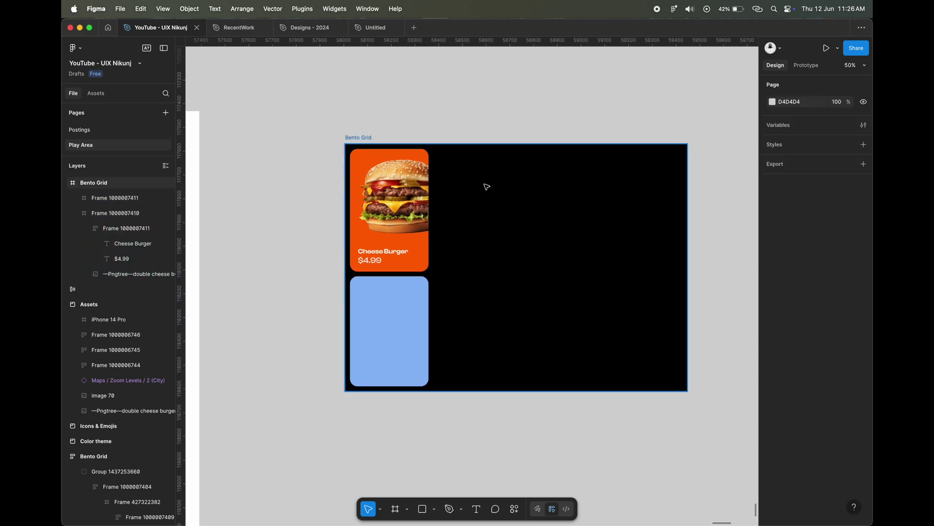
# Add two 292-tall blue cards to the top row, spaced 20 apart, shifted left.
pyautogui.scroll(3, 442, 293)
pyautogui.moveTo(339, 335); pyautogui.dragTo(441, 188)
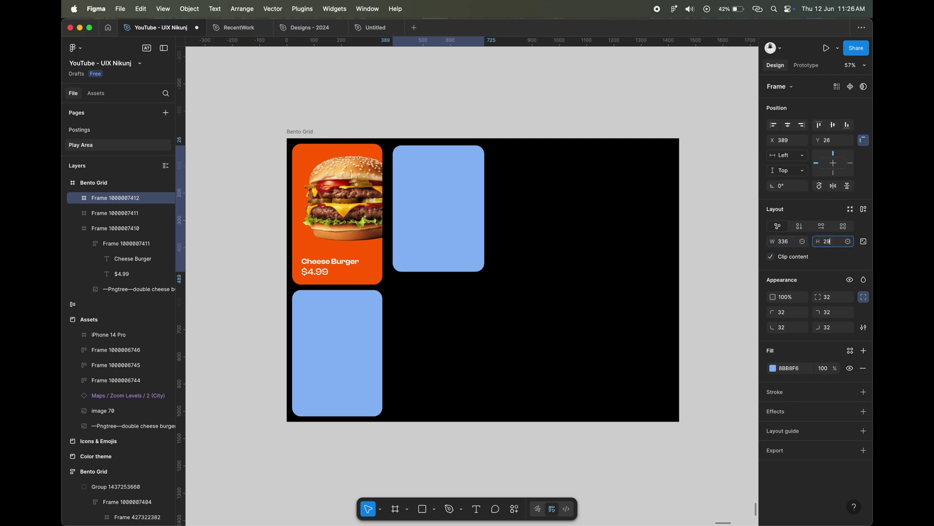
pyautogui.write('92')
pyautogui.press('Return')
pyautogui.moveTo(446, 180); pyautogui.dragTo(548, 180)
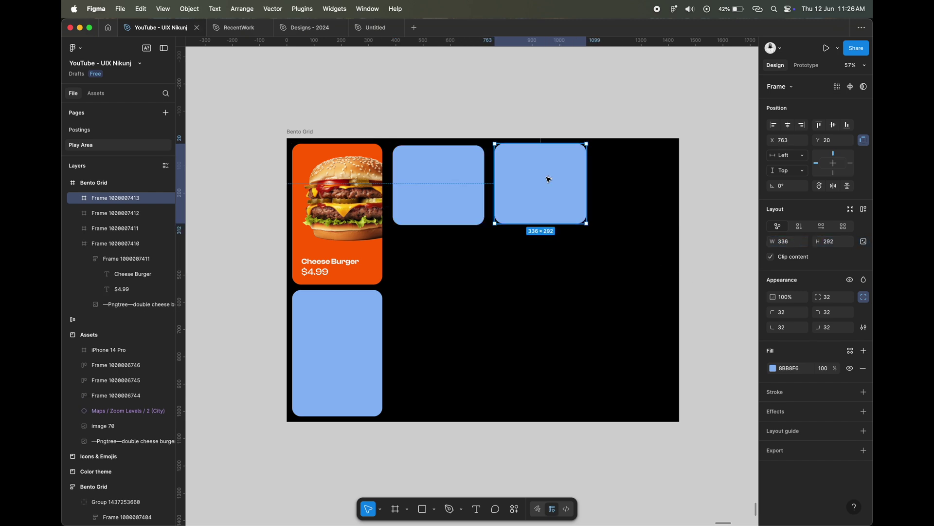
pyautogui.keyDown('shift'); pyautogui.click(479, 191); pyautogui.keyUp('shift')
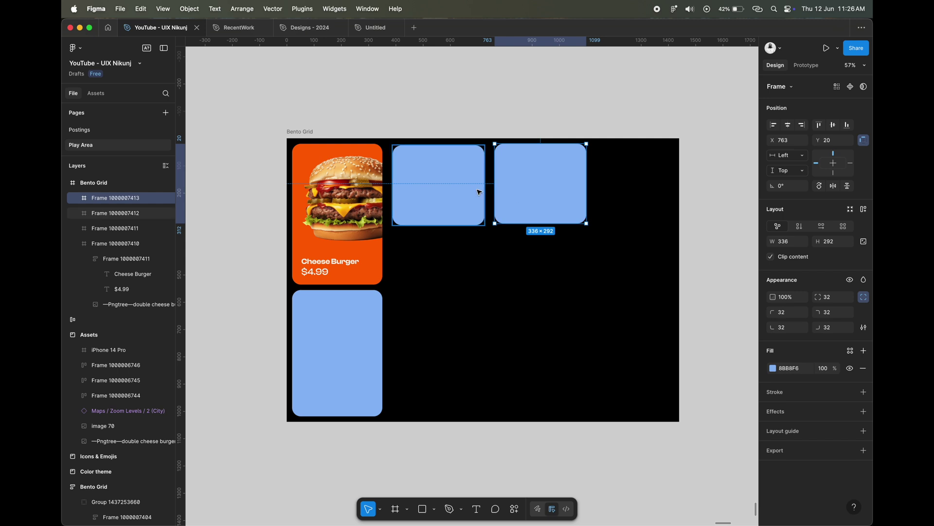
pyautogui.write('20')
pyautogui.press('Return')
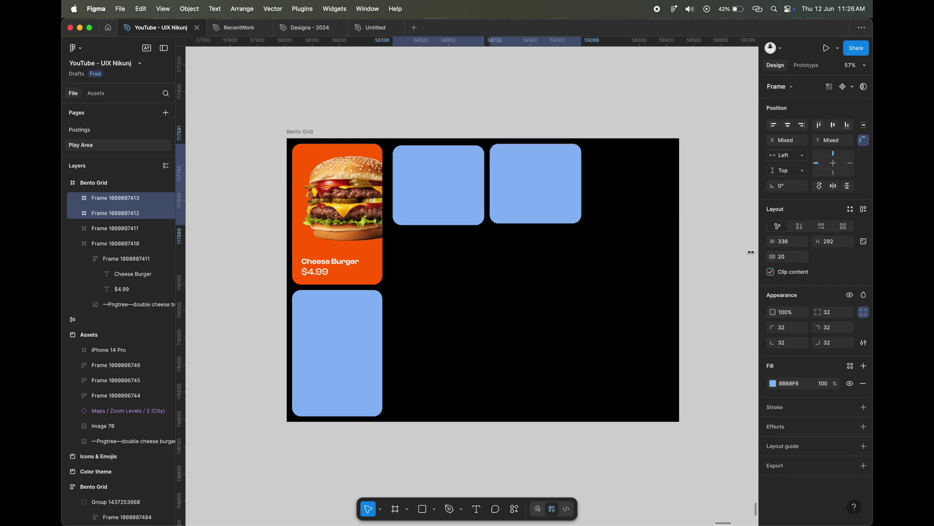
pyautogui.hotkey('shift', 'Left')
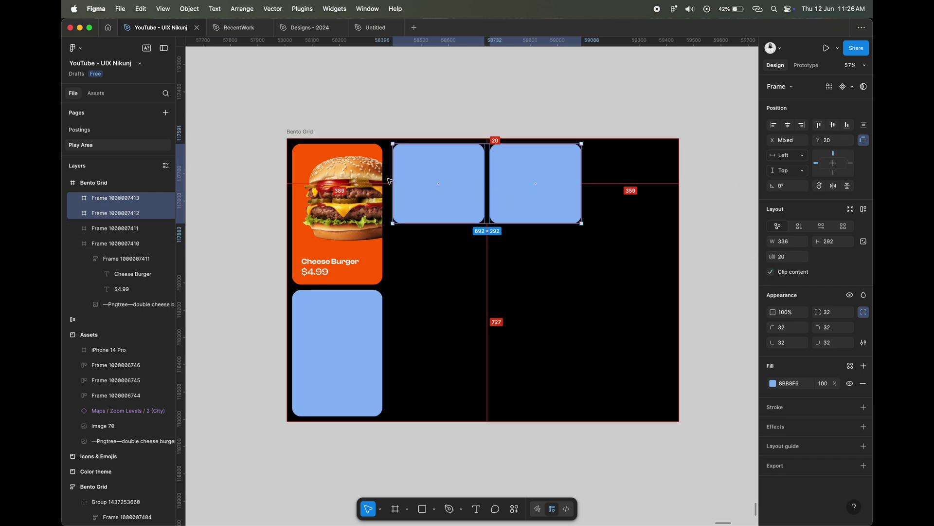
pyautogui.hotkey('shift', 'Left')
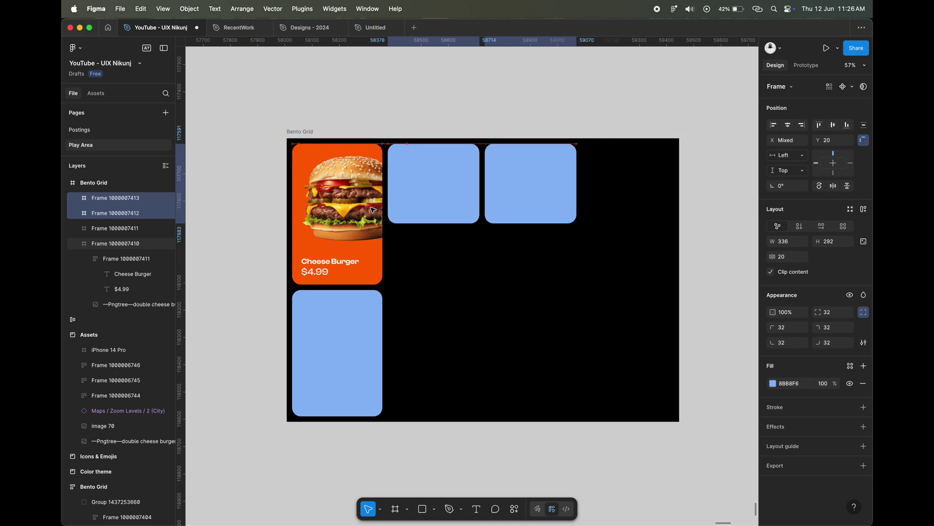
# Duplicate a short card into a 516-tall card on the right.
pyautogui.click(487, 252)
pyautogui.hscroll(3, 487, 253)
pyautogui.moveTo(453, 193)
pyautogui.mouseDown()
pyautogui.moveTo(527, 291)
pyautogui.moveTo(548, 190)
pyautogui.mouseUp()
pyautogui.click(833, 241)
pyautogui.write('5')
pyautogui.press('Return')
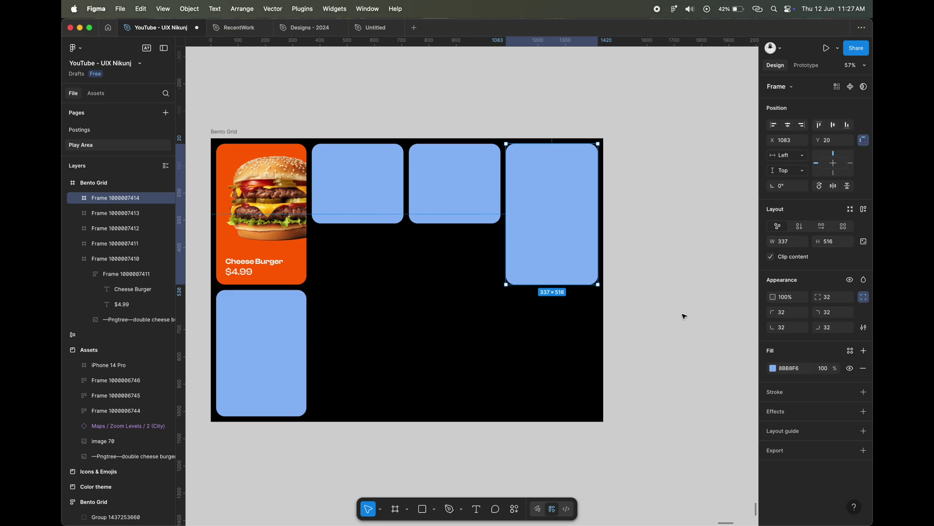
pyautogui.click(684, 316)
# Copy a top card below and resize it into a 692×422 centre card.
pyautogui.moveTo(463, 211); pyautogui.dragTo(367, 293)
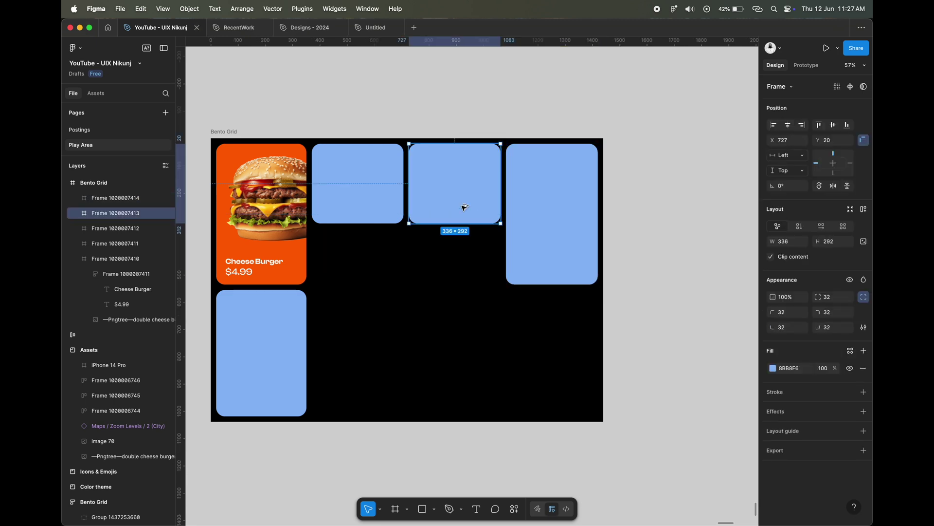
pyautogui.moveTo(405, 253); pyautogui.dragTo(485, 257)
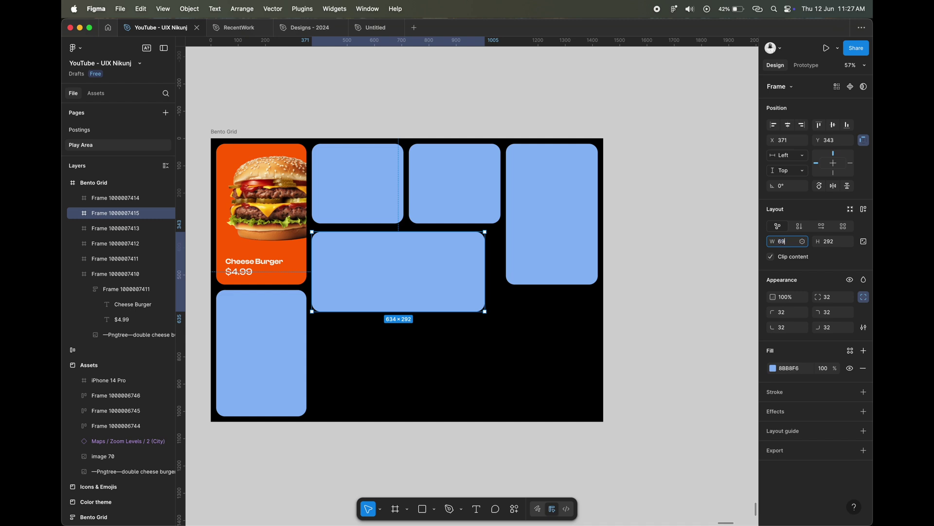
pyautogui.write('3')
pyautogui.press('Return')
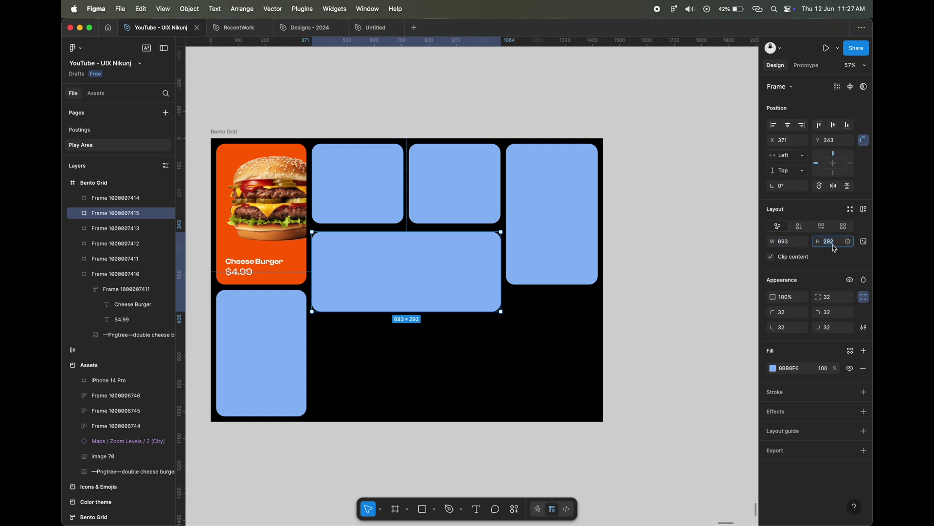
pyautogui.write('422')
pyautogui.press('Return')
pyautogui.press('Down')
pyautogui.press('Down')
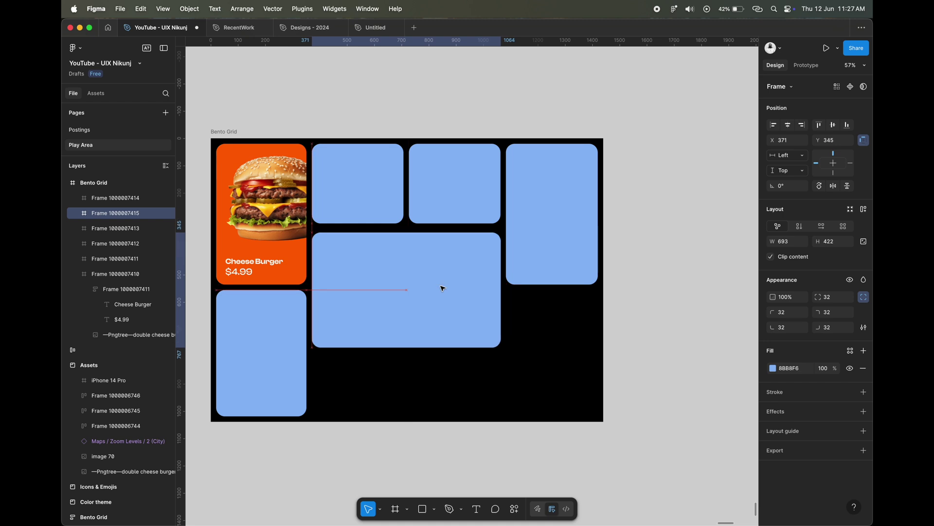
pyautogui.hotkey('shift', 'Up')
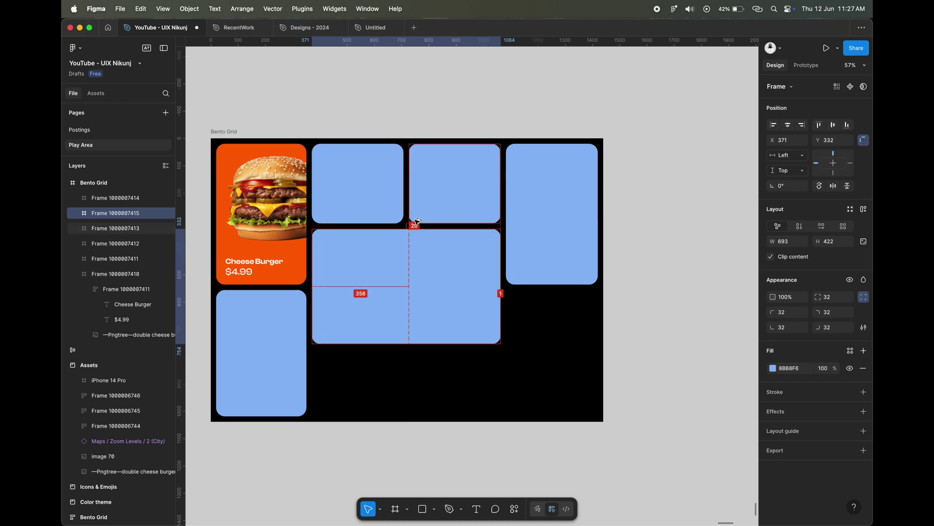
# Alt-drag a small blue card copy into the gap under the tall right-hand card.
pyautogui.click(515, 230)
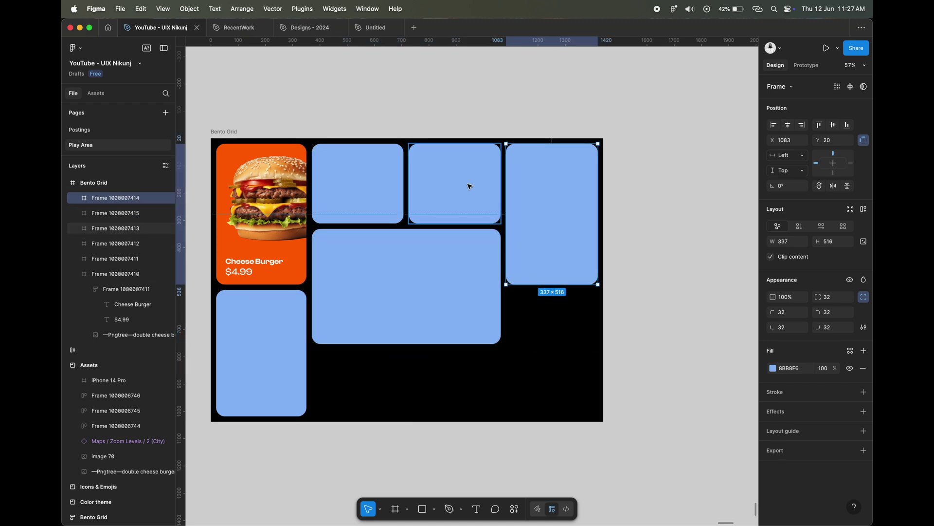
pyautogui.click(460, 234)
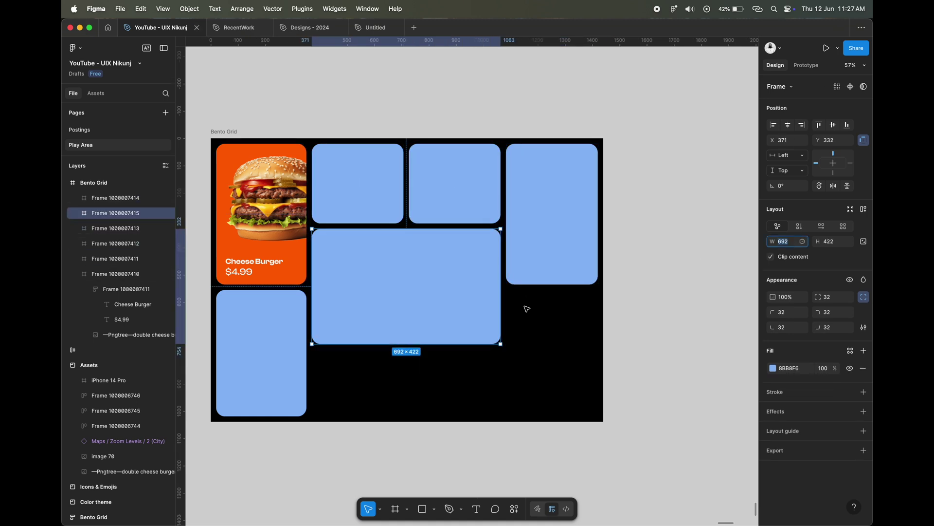
pyautogui.press('Escape')
pyautogui.scroll(-2, 488, 260)
pyautogui.click(558, 240)
pyautogui.moveTo(475, 157); pyautogui.dragTo(551, 282)
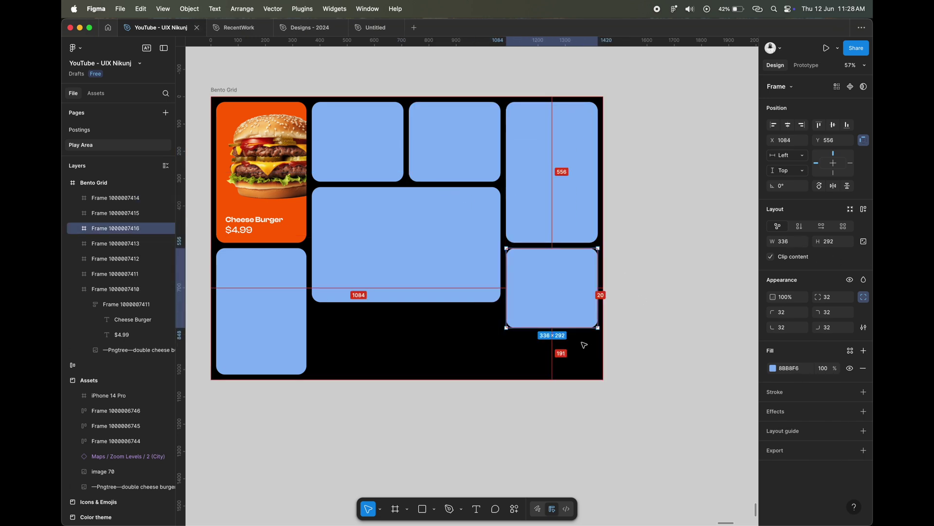
# Keep the new bottom-right card 337 wide and shrink it to 198 tall.
pyautogui.press('Up')
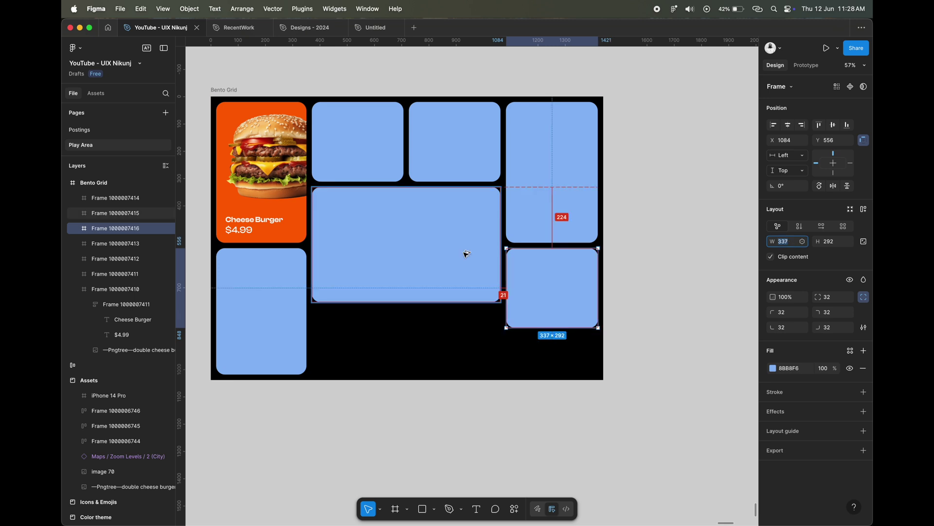
pyautogui.hotkey('ctrl', 'z')
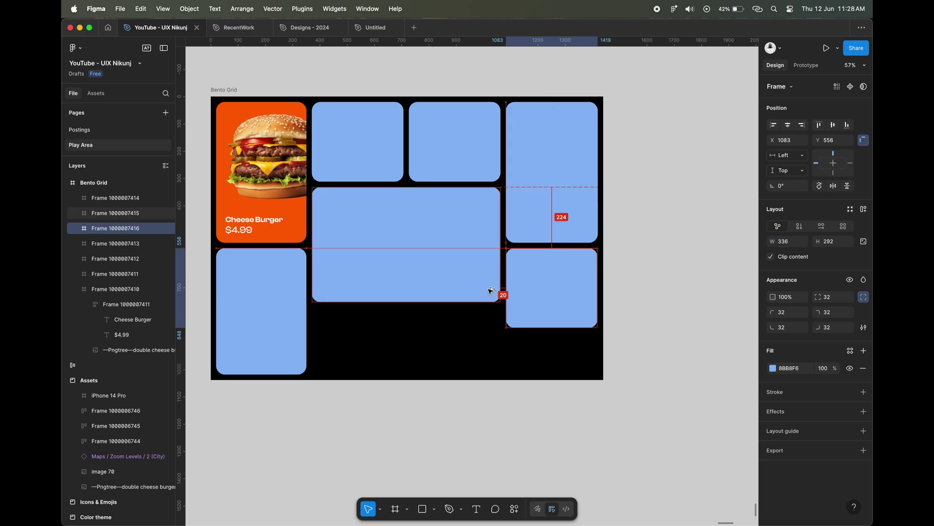
pyautogui.scroll(3, 582, 229)
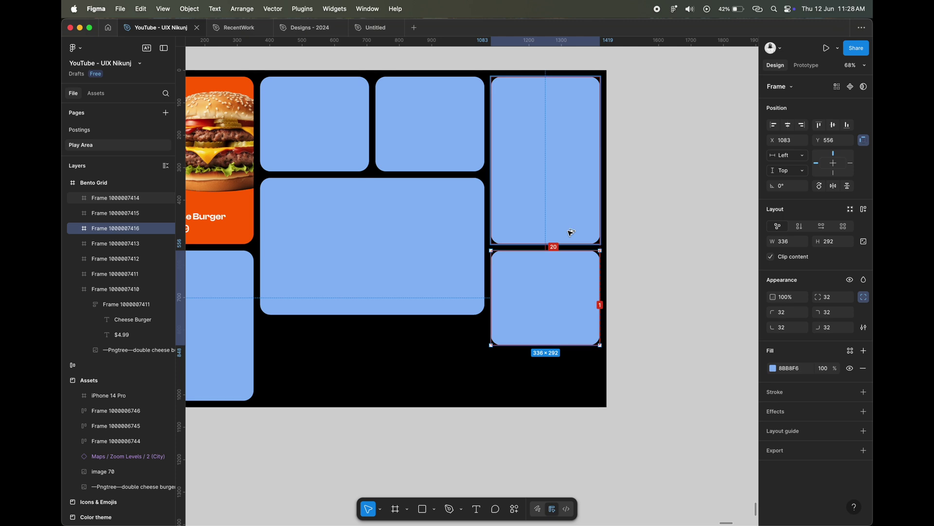
pyautogui.press('Escape')
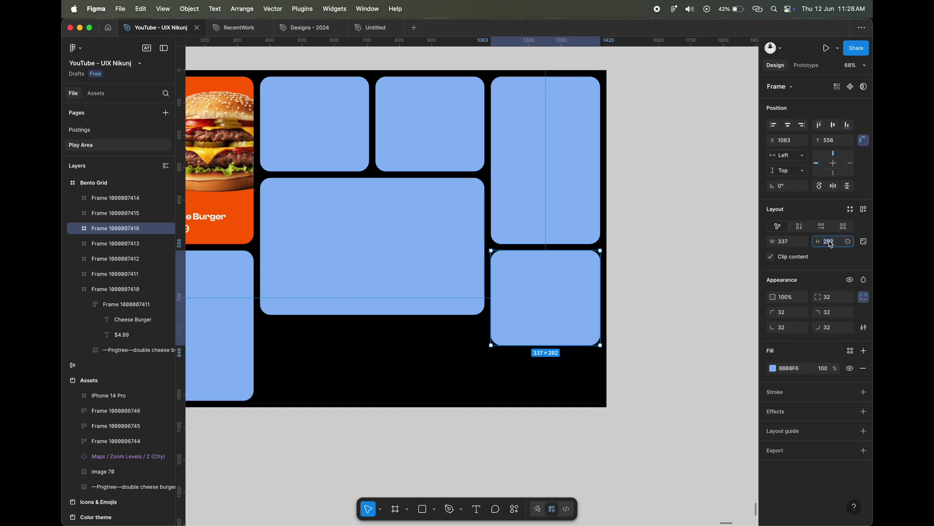
pyautogui.write('198')
pyautogui.press('Return')
# Duplicate a card into a 682-wide bottom card and slide it left along the bottom.
pyautogui.scroll(-2, 471, 267)
pyautogui.moveTo(528, 244)
pyautogui.mouseDown()
pyautogui.moveTo(524, 324)
pyautogui.moveTo(553, 327)
pyautogui.mouseUp()
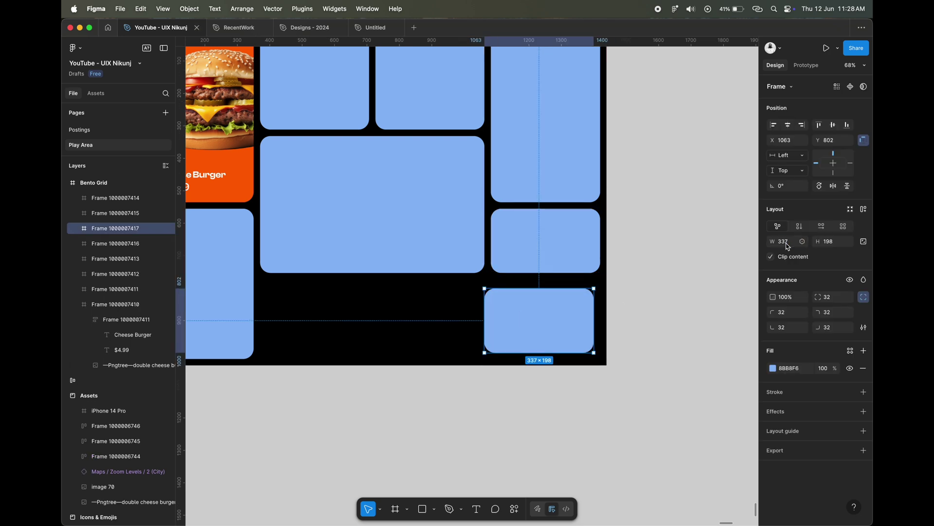
pyautogui.write('82')
pyautogui.press('Tab')
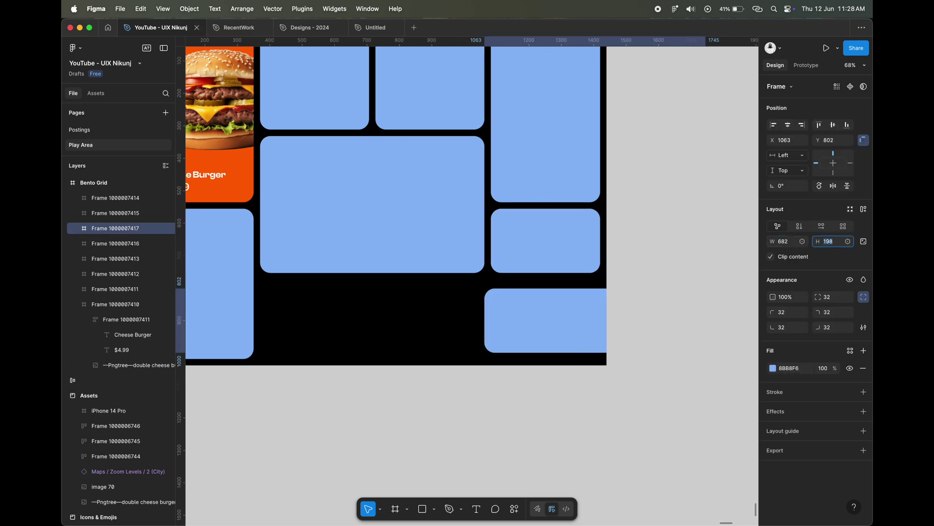
pyautogui.press('Return')
pyautogui.keyDown('shift'); pyautogui.click(574, 255); pyautogui.keyUp('shift')
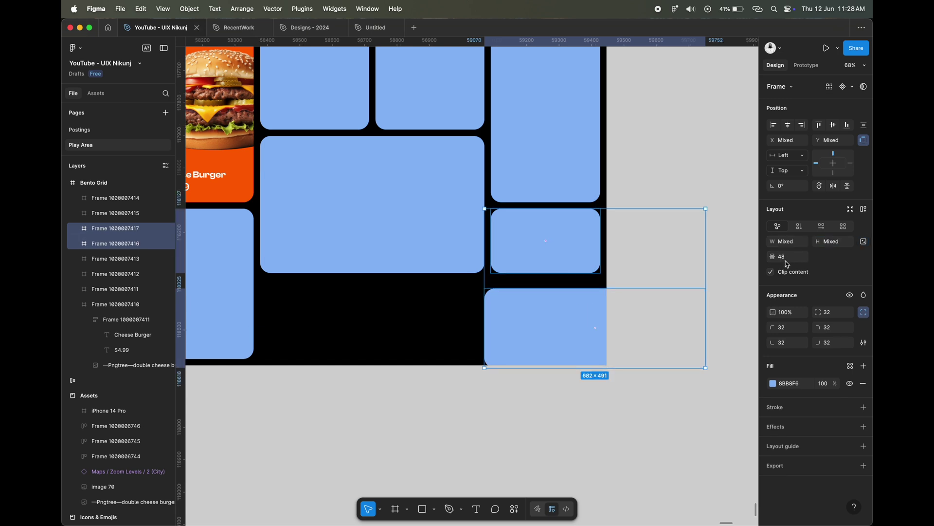
pyautogui.press('Return')
pyautogui.moveTo(567, 314); pyautogui.dragTo(465, 306)
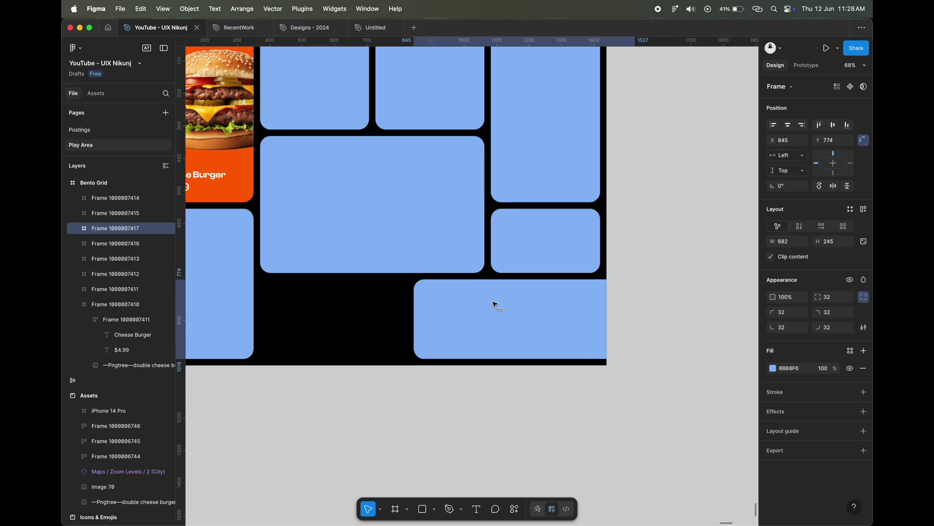
pyautogui.press('Left')
pyautogui.press('Left')
pyautogui.press('Left')
# Add a 348×245 card in the bottom-middle gap, aligned with the bottom row.
pyautogui.moveTo(503, 251); pyautogui.dragTo(306, 323)
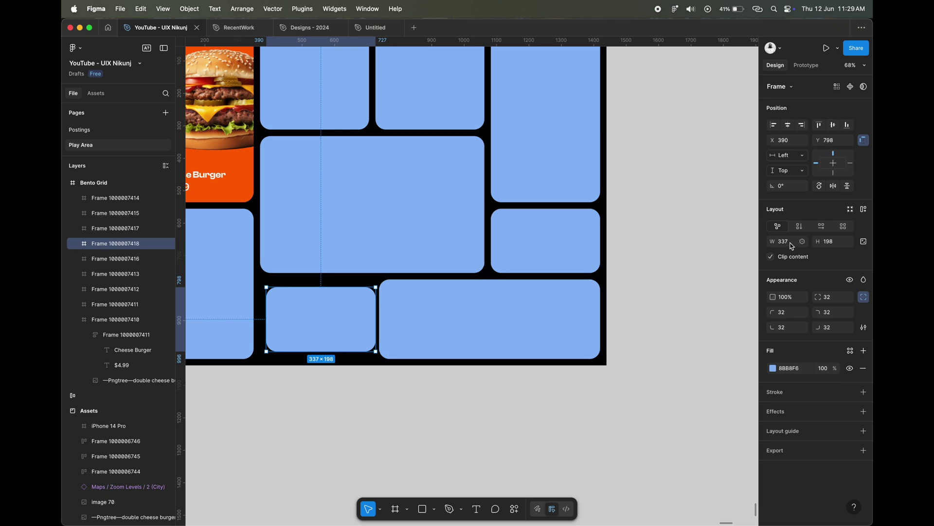
pyautogui.write('8')
pyautogui.press('Tab')
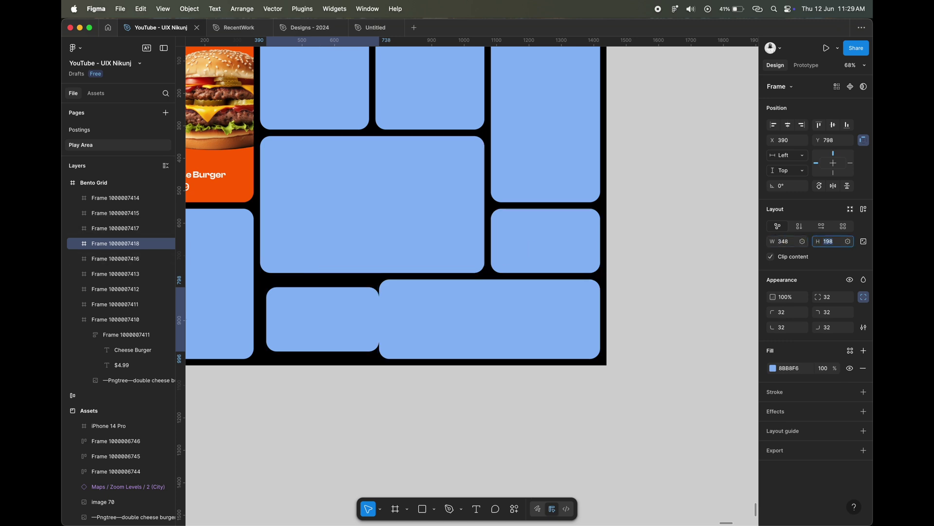
pyautogui.write('245')
pyautogui.press('Return')
pyautogui.moveTo(324, 323); pyautogui.dragTo(317, 315)
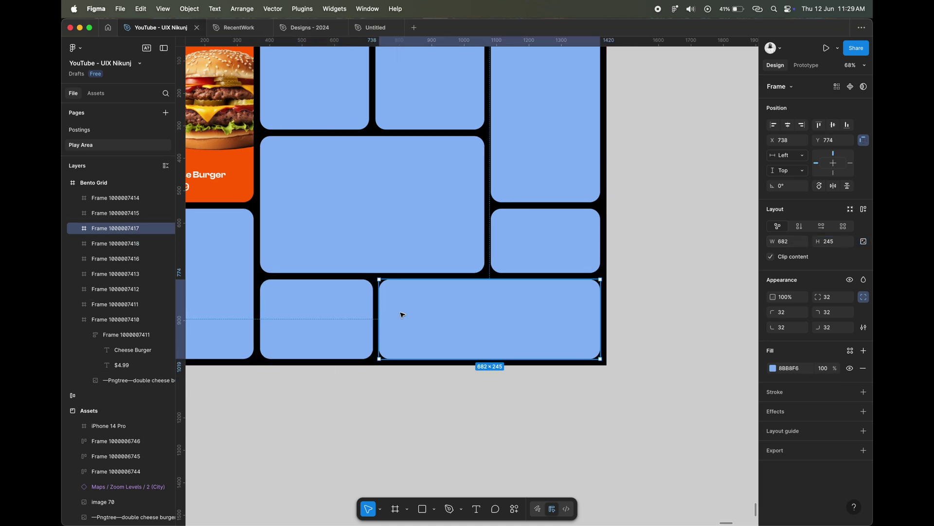
# Eyedrop the burger card's #FF6400 orange onto the tall right, centre and small bottom cards.
pyautogui.scroll(-3, 232, 318)
pyautogui.press('Escape')
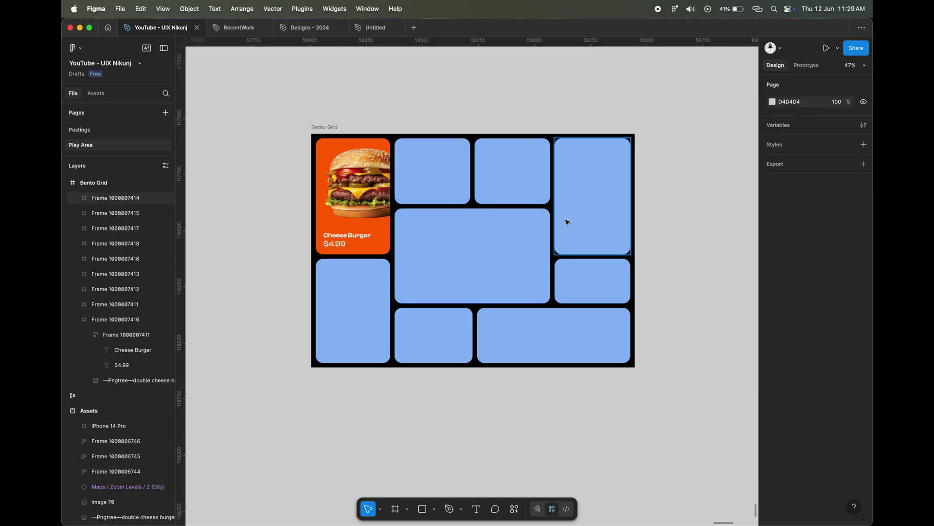
pyautogui.click(607, 198)
pyautogui.press('i')
pyautogui.click(329, 208)
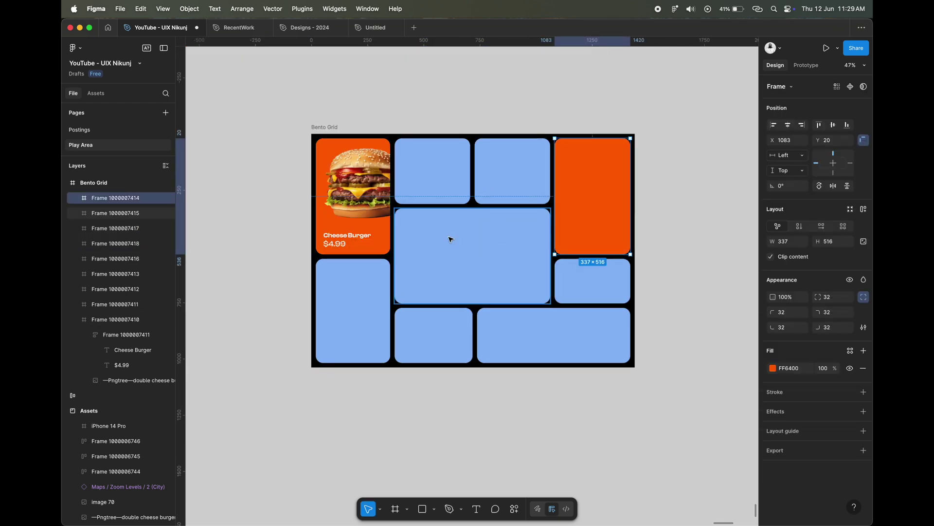
pyautogui.click(449, 279)
pyautogui.press('i')
pyautogui.click(578, 210)
pyautogui.click(447, 351)
pyautogui.press('i')
pyautogui.click(566, 234)
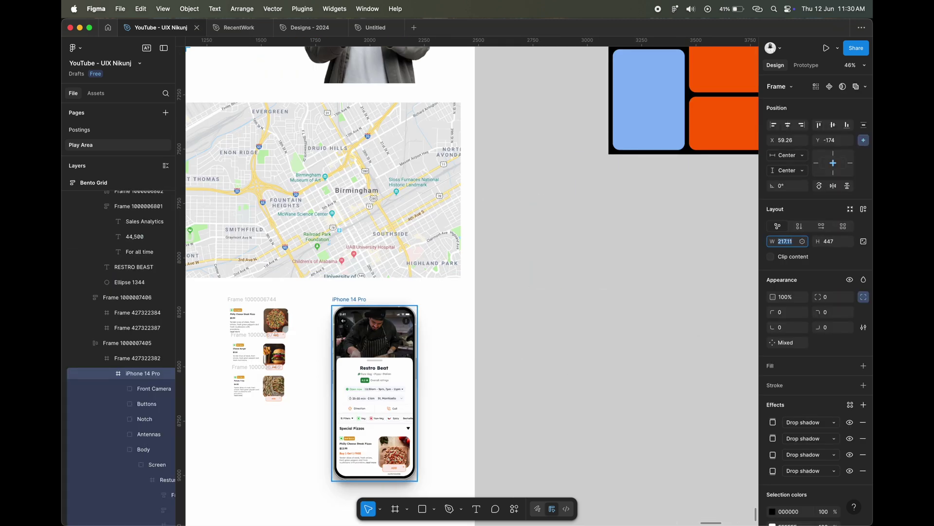
# Paste a copy of the iPhone 14 Pro mockup into the first small blue card.
pyautogui.rightClick(366, 163)
pyautogui.scroll(5, 470, 251)
pyautogui.scroll(3, 470, 251)
pyautogui.scroll(4, 469, 251)
pyautogui.click(472, 209)
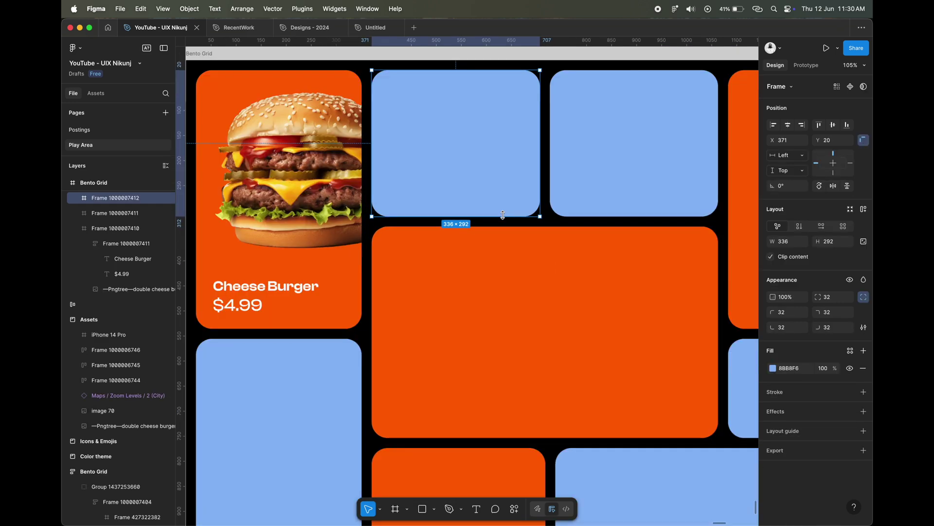
pyautogui.scroll(1, 474, 209)
pyautogui.hotkey('ctrl', 'v')
pyautogui.moveTo(485, 207); pyautogui.dragTo(485, 56)
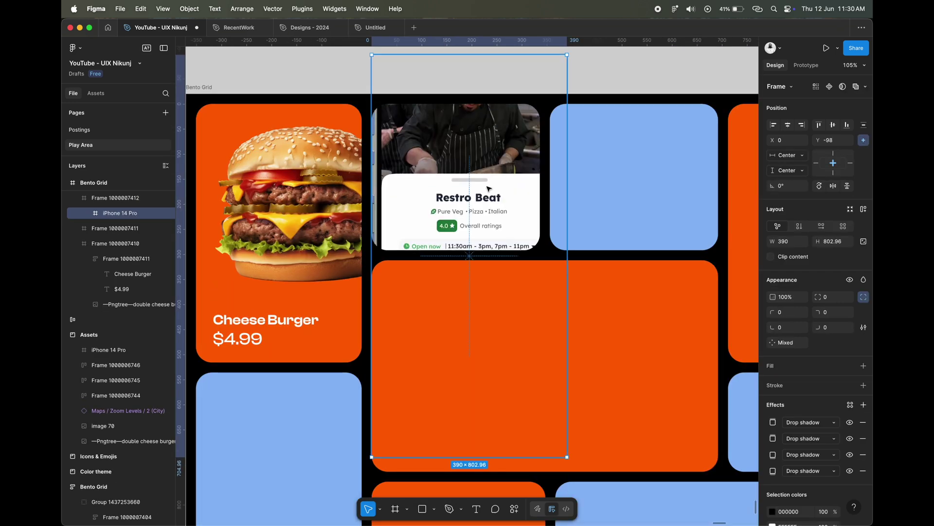
# Scale the phone proportionally to 218 wide and position it inside the card.
pyautogui.press('k')
pyautogui.click(788, 267)
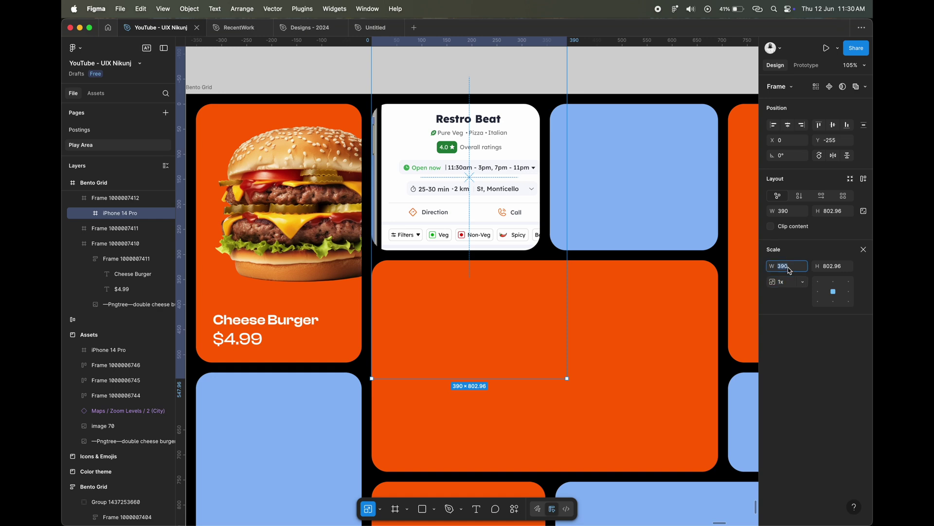
pyautogui.press('Return')
pyautogui.moveTo(502, 204); pyautogui.dragTo(488, 141)
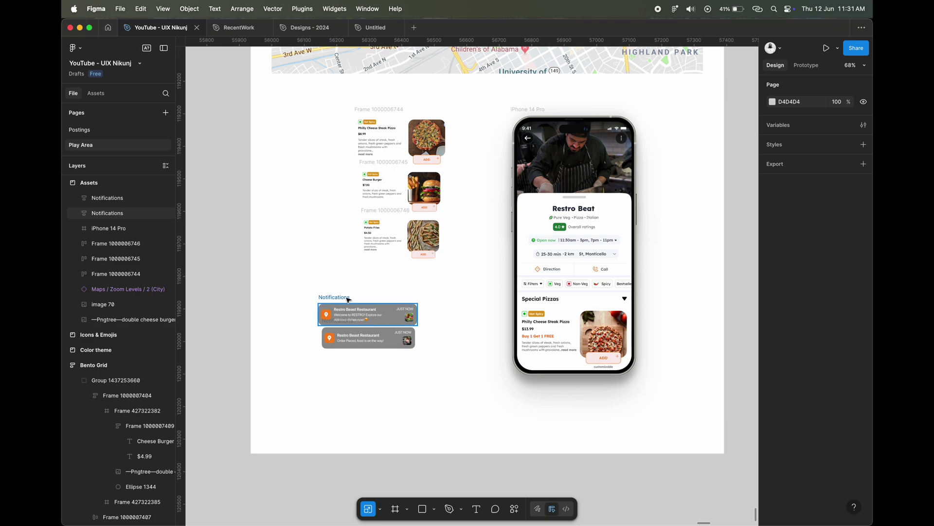
pyautogui.click(349, 300)
pyautogui.scroll(3, 355, 292)
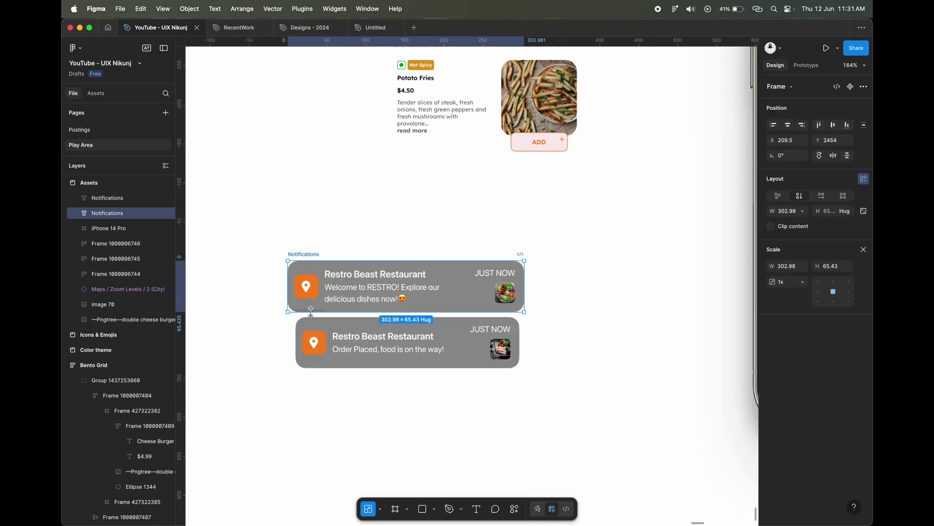
# Paste the two Restro Beast notification frames into the second small blue card.
pyautogui.scroll(3, 360, 287)
pyautogui.scroll(2, 364, 279)
pyautogui.rightClick(364, 279)
pyautogui.click(385, 167)
pyautogui.scroll(3, 543, 213)
pyautogui.scroll(2, 465, 223)
pyautogui.click(484, 224)
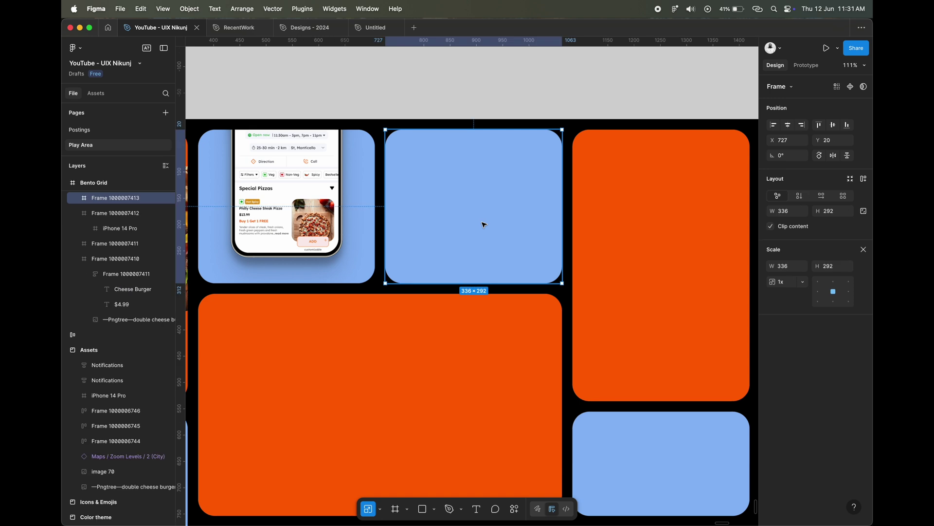
pyautogui.hotkey('ctrl', 'v')
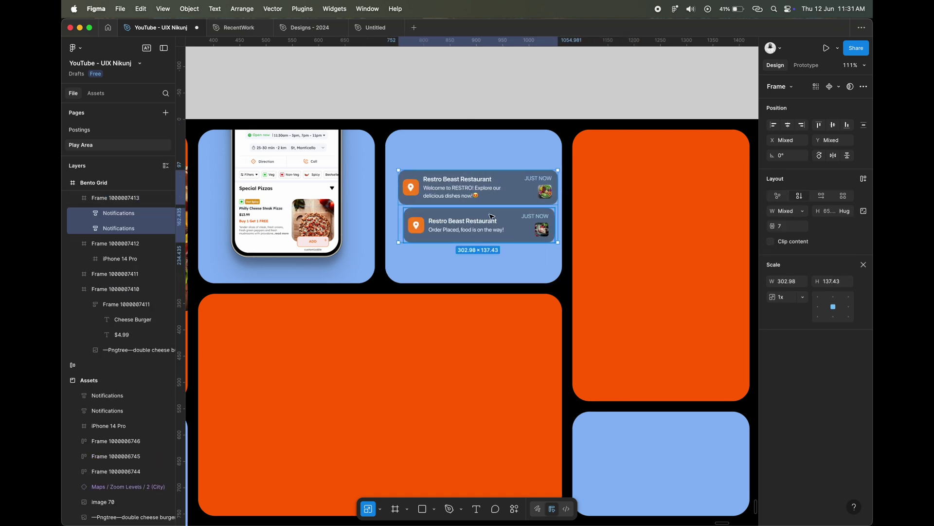
pyautogui.click(482, 175)
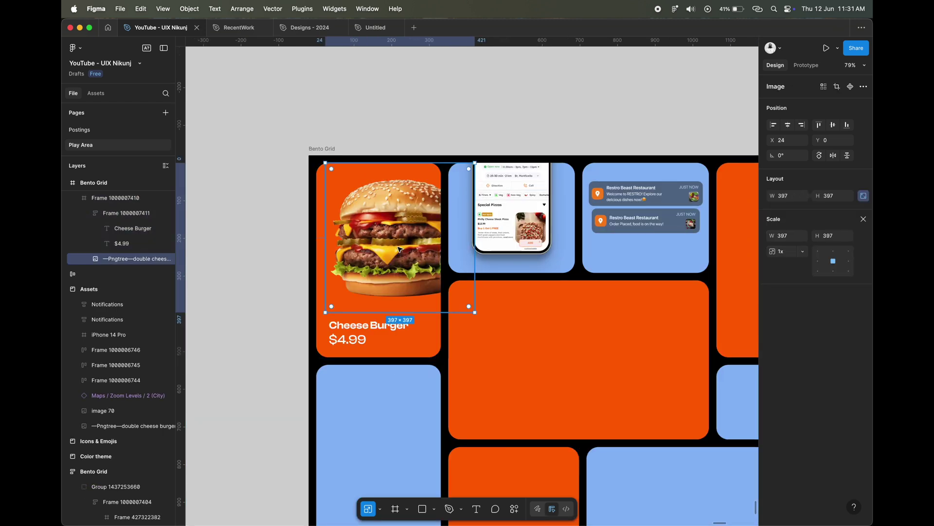
# Paste the burger image into the card, scaled to 218 wide, at Y 144, centred.
pyautogui.rightClick(403, 210)
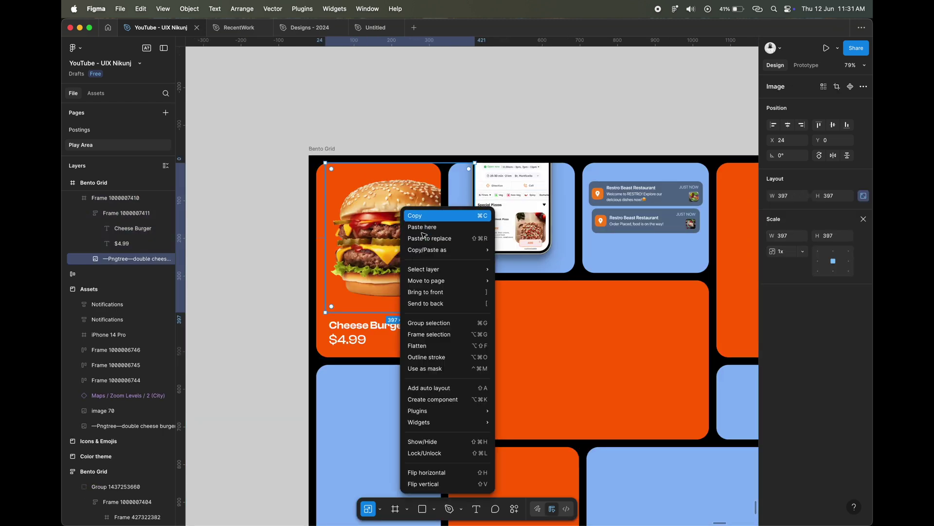
pyautogui.click(417, 214)
pyautogui.click(428, 240)
pyautogui.hotkey('ctrl', 'v')
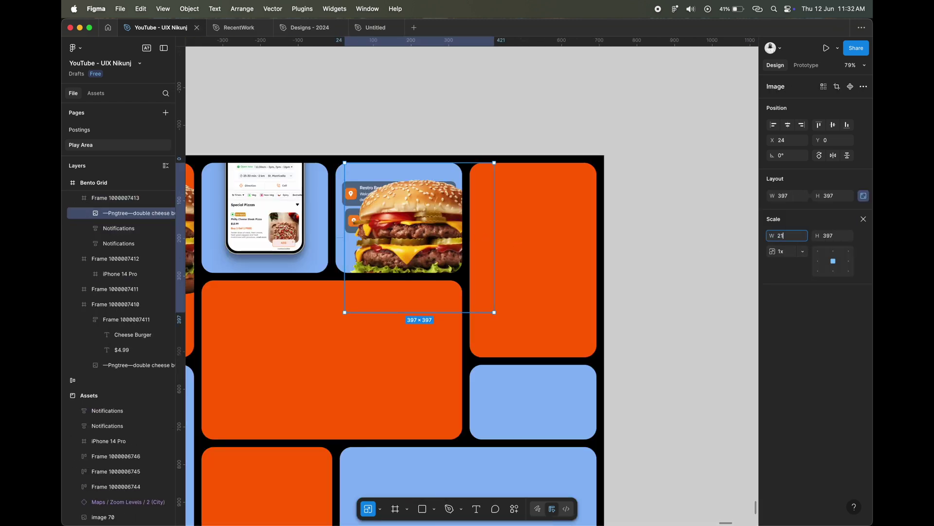
pyautogui.write('18')
pyautogui.press('Tab')
pyautogui.write('44')
pyautogui.press('Return')
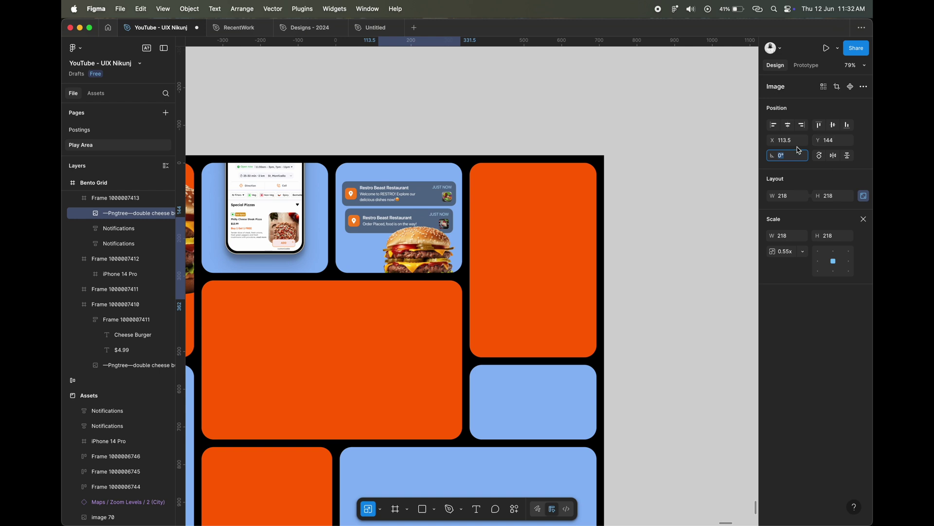
pyautogui.click(789, 126)
pyautogui.moveTo(408, 261); pyautogui.dragTo(408, 249)
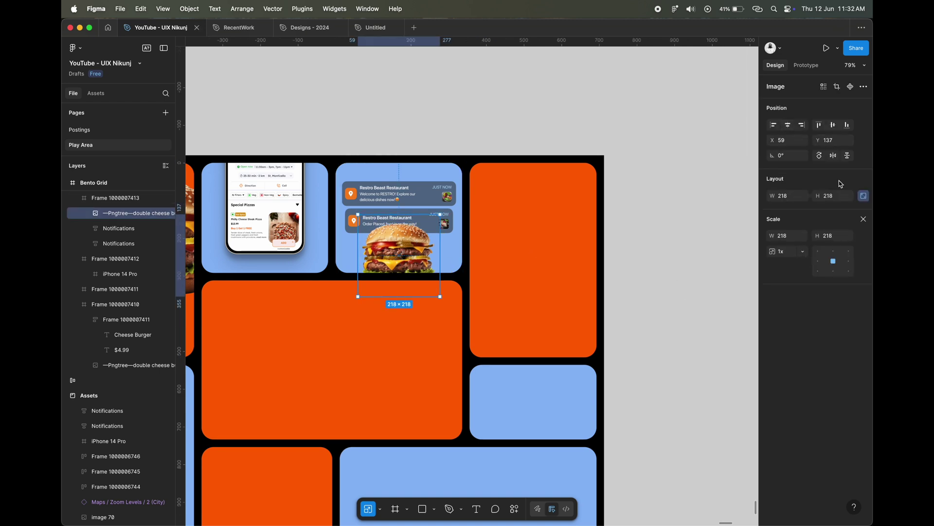
pyautogui.scroll(-5, 709, 265)
pyautogui.scroll(3, 340, 219)
pyautogui.click(292, 233)
pyautogui.hscroll(-2, 352, 236)
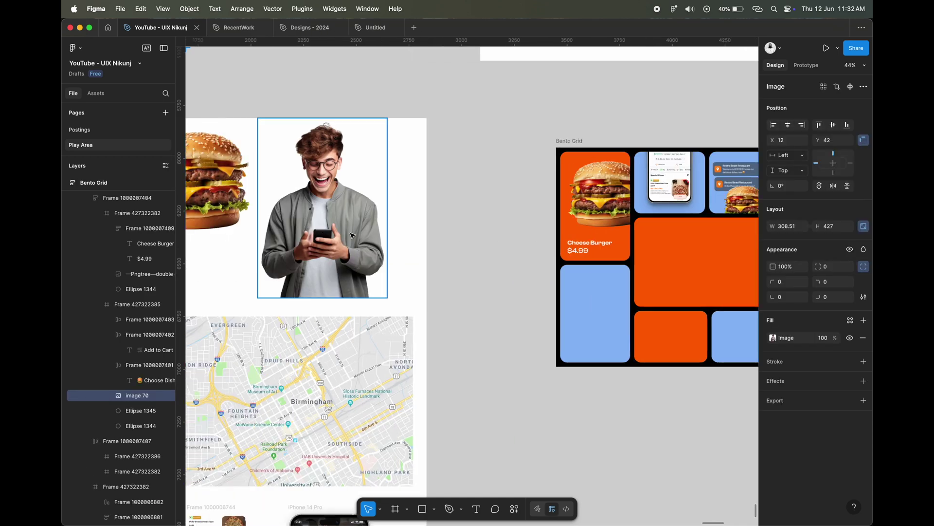
# Copy the smiling man photo and paste it into the bottom-left grid cell.
pyautogui.rightClick(352, 235)
pyautogui.click(341, 225)
pyautogui.hotkey('ctrl', 'v')
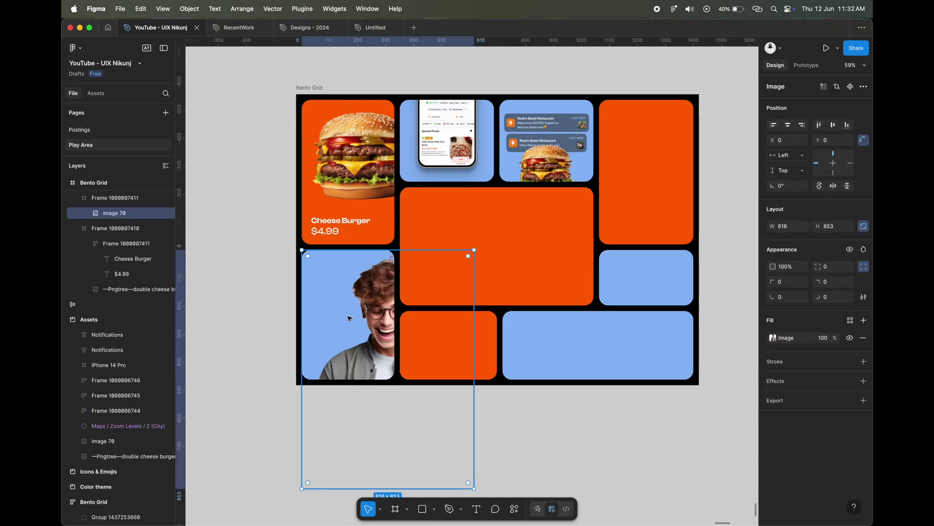
pyautogui.scroll(2, 349, 319)
# Resize the photo to 310 × 429, centre it horizontally and lower it to Y 34.
pyautogui.write('0')
pyautogui.press('Tab')
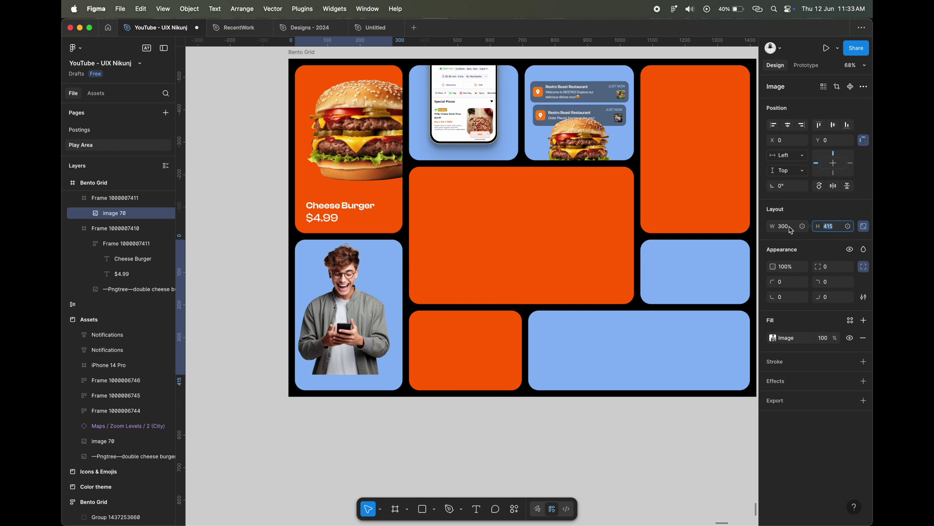
pyautogui.write('310')
pyautogui.press('Return')
pyautogui.click(788, 125)
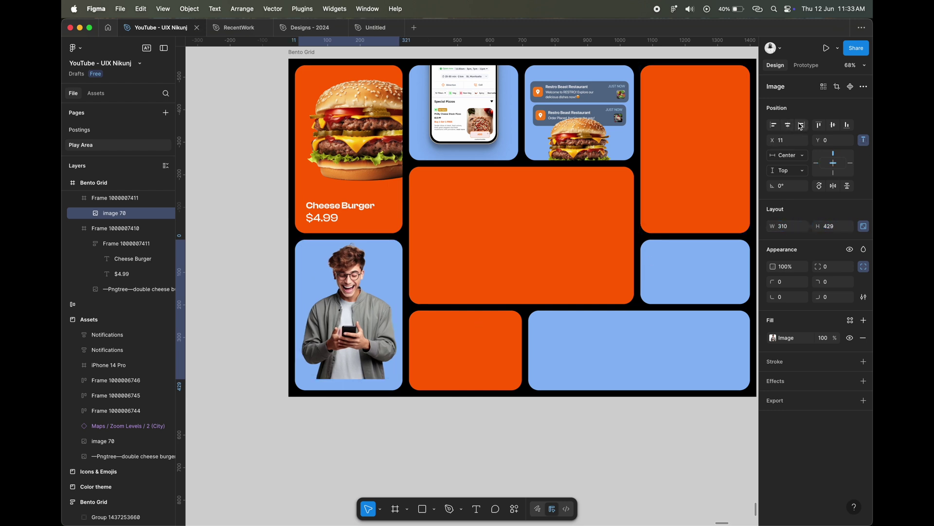
pyautogui.moveTo(363, 299); pyautogui.dragTo(363, 310)
pyautogui.scroll(5, 358, 344)
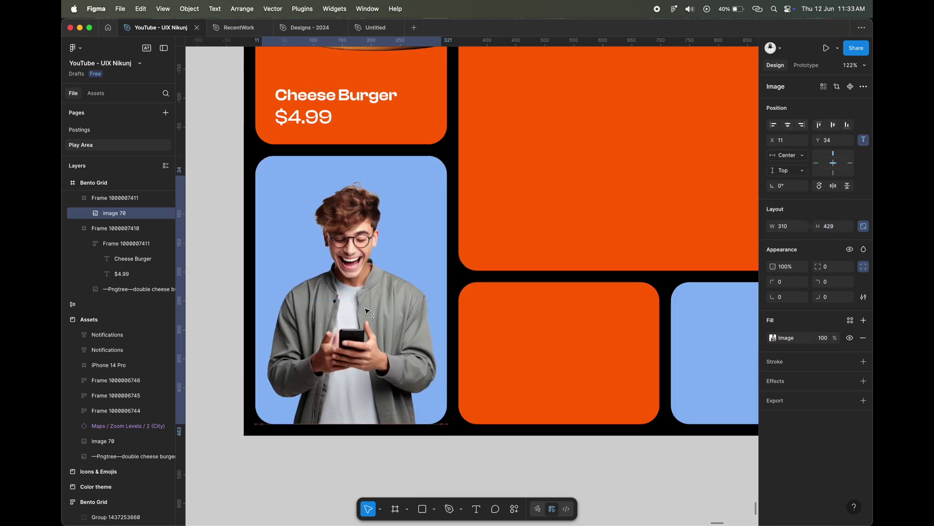
pyautogui.click(400, 465)
pyautogui.scroll(-5, 400, 465)
pyautogui.scroll(2, 466, 492)
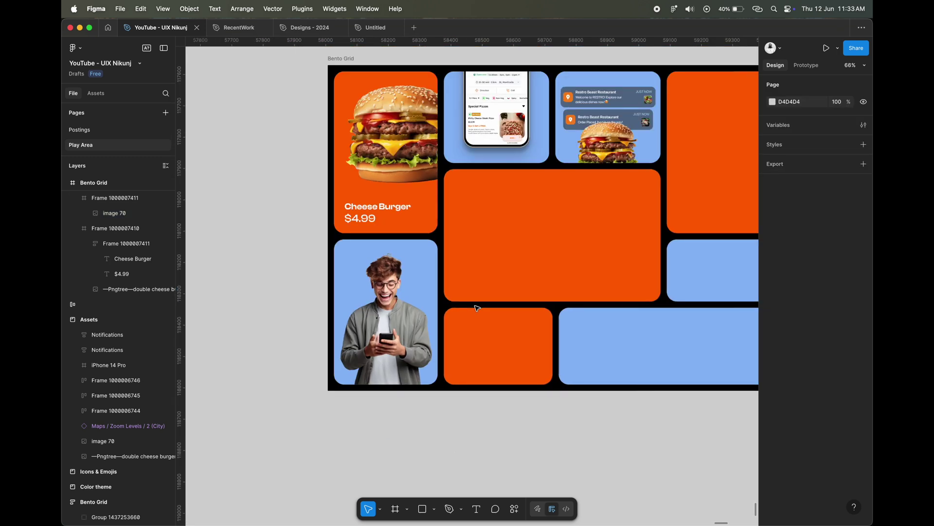
# Write a 'Choose dish' text label below the Bento grid.
pyautogui.scroll(2, 466, 492)
pyautogui.scroll(1, 466, 495)
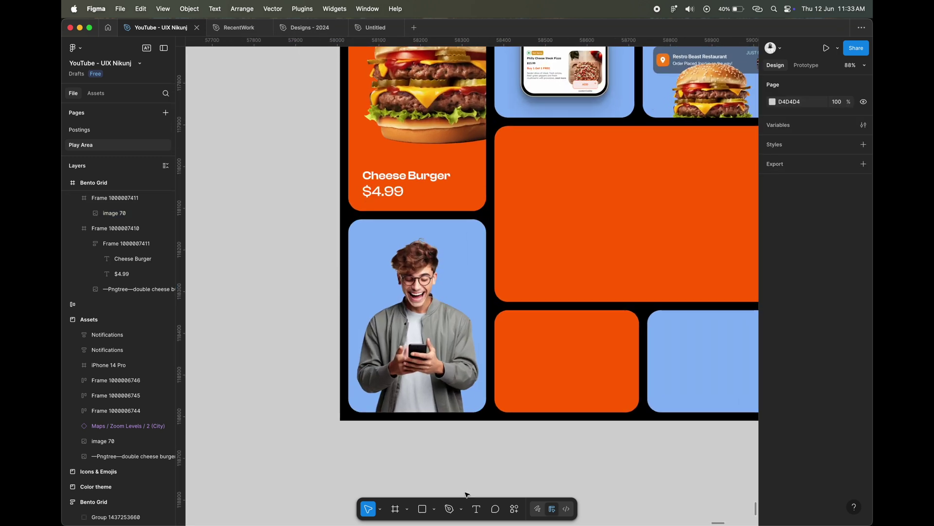
pyautogui.click(396, 449)
pyautogui.scroll(5, 428, 459)
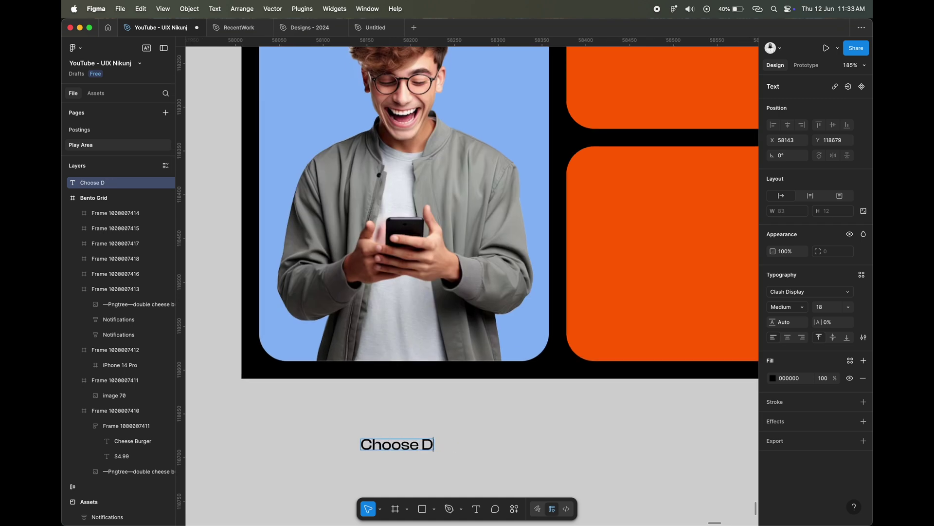
pyautogui.press('Escape')
pyautogui.scroll(-3, 487, 243)
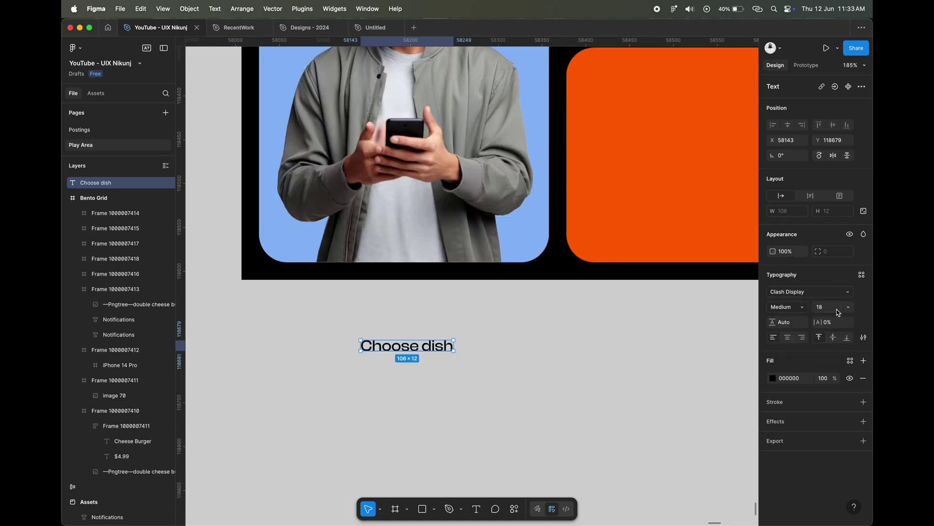
# Colour the label with the grid's orange FF6400 using the eyedropper.
pyautogui.click(773, 378)
pyautogui.click(658, 420)
pyautogui.click(642, 205)
pyautogui.click(490, 348)
pyautogui.scroll(-5, 490, 349)
pyautogui.scroll(3, 491, 349)
pyautogui.hscroll(-6, 490, 349)
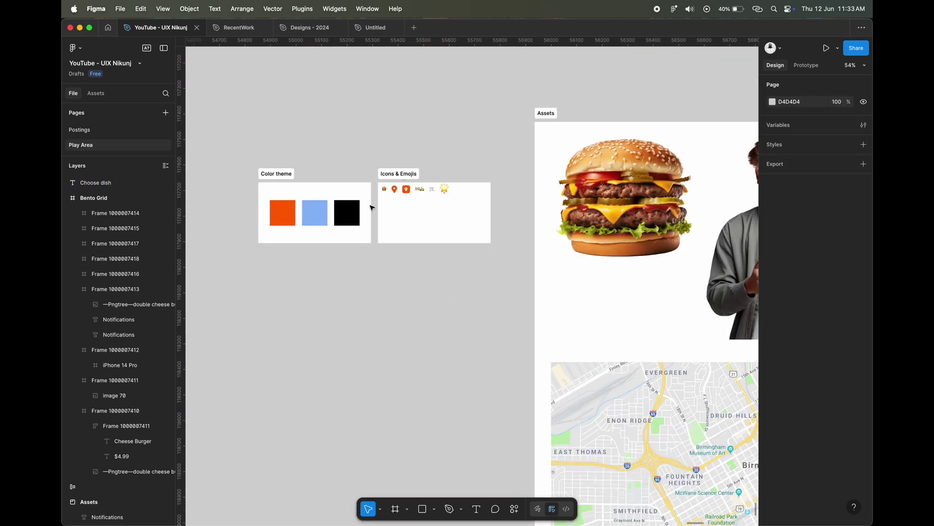
pyautogui.scroll(5, 412, 207)
# Put the burger emoji before 'Choose dish' and wrap the label in auto layout.
pyautogui.click(347, 183)
pyautogui.scroll(-5, 369, 214)
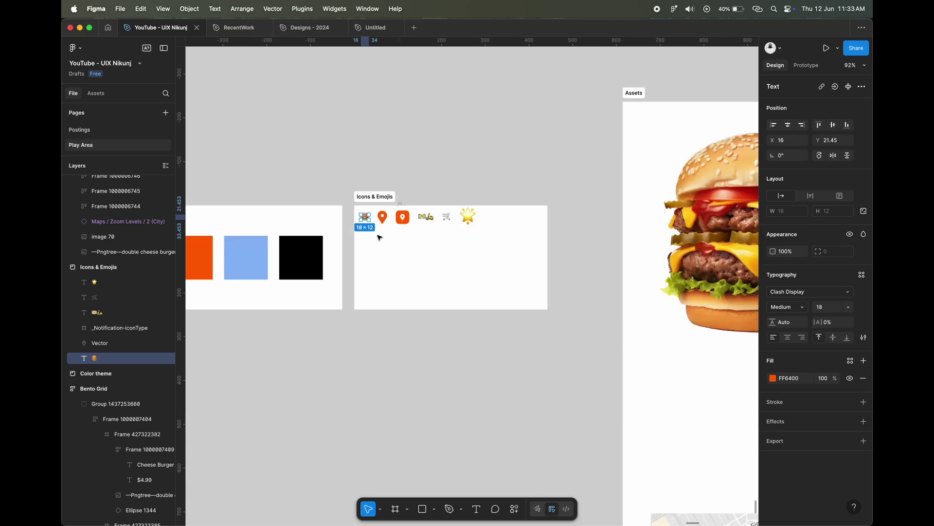
pyautogui.scroll(-3, 370, 234)
pyautogui.scroll(5, 359, 408)
pyautogui.scroll(3, 359, 408)
pyautogui.scroll(-2, 370, 341)
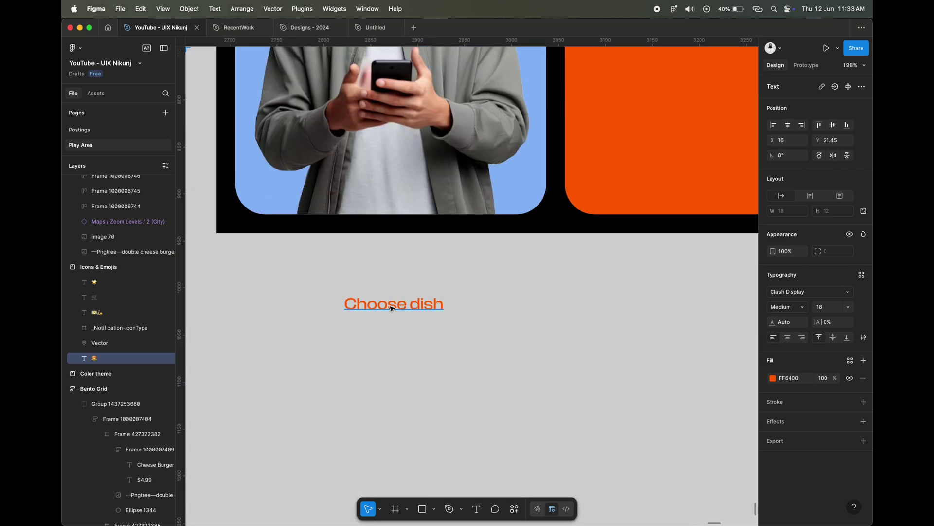
pyautogui.click(369, 306)
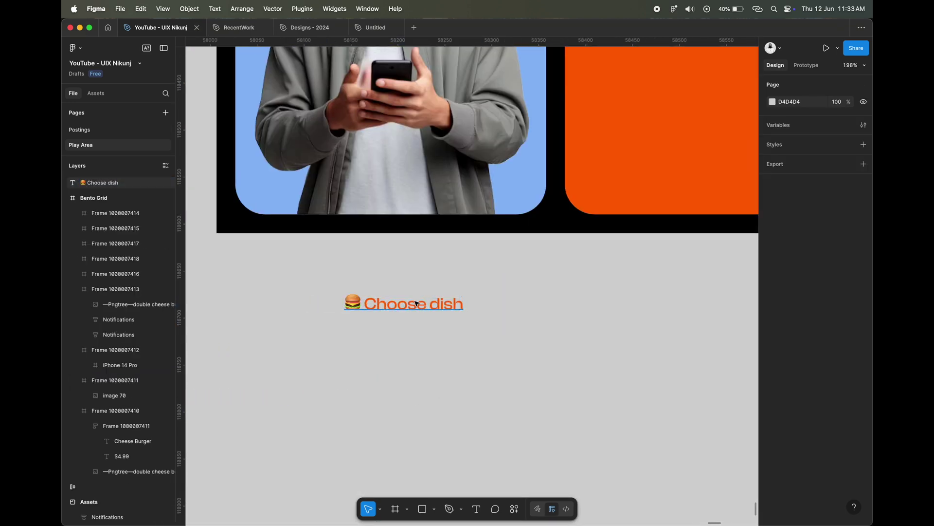
pyautogui.hotkey('shift', 'a')
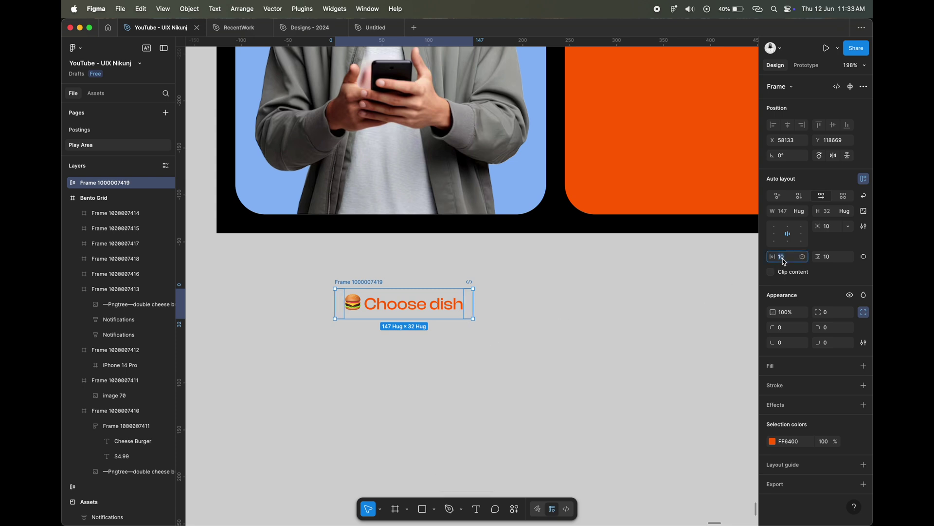
# Give the frame 16/12 padding, a white fill and corner radius 100.
pyautogui.write('16')
pyautogui.press('Tab')
pyautogui.write('12')
pyautogui.press('Tab')
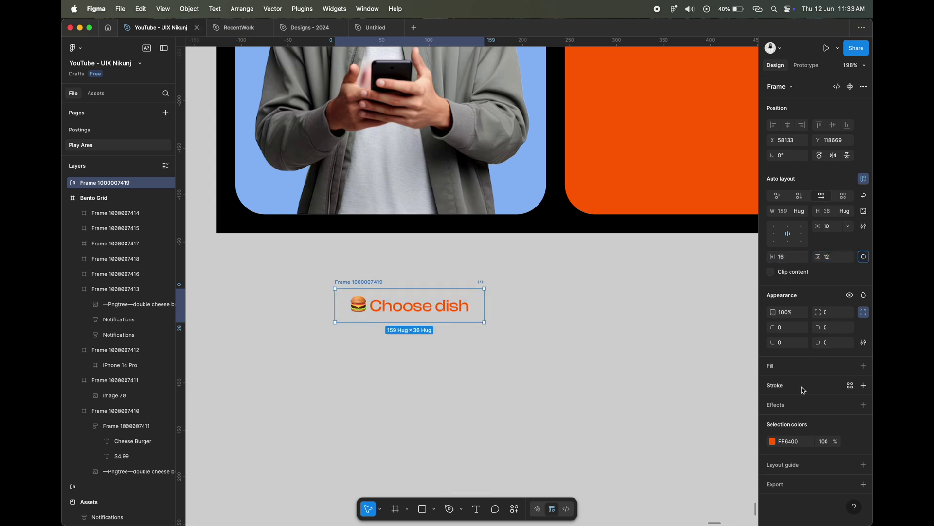
pyautogui.click(864, 365)
pyautogui.click(835, 312)
pyautogui.write('100')
pyautogui.click(469, 353)
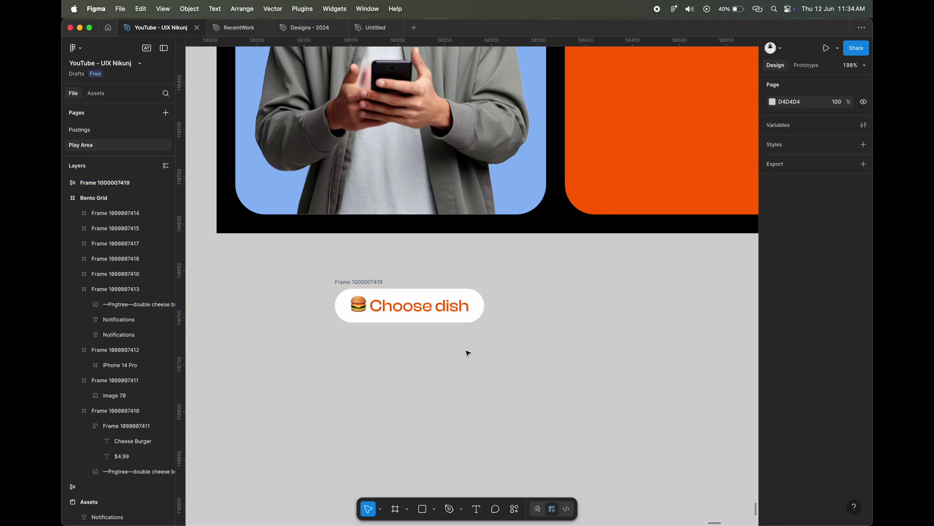
pyautogui.click(438, 309)
pyautogui.hotkey('shift', '2')
# Add a light grey DDDDDD outline to the pill.
pyautogui.click(864, 378)
pyautogui.click(773, 396)
pyautogui.write('d')
pyautogui.press('Return')
pyautogui.scroll(2, 490, 349)
# Add a drop shadow with Y 0 and blur 10, then duplicate the pill below.
pyautogui.click(452, 337)
pyautogui.click(864, 418)
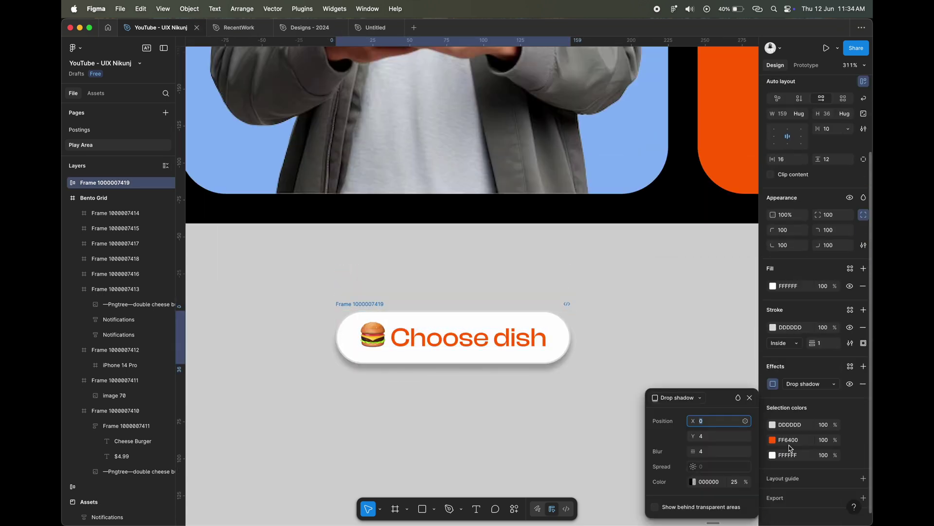
pyautogui.write('0')
pyautogui.press('Tab')
pyautogui.write('10')
pyautogui.press('Tab')
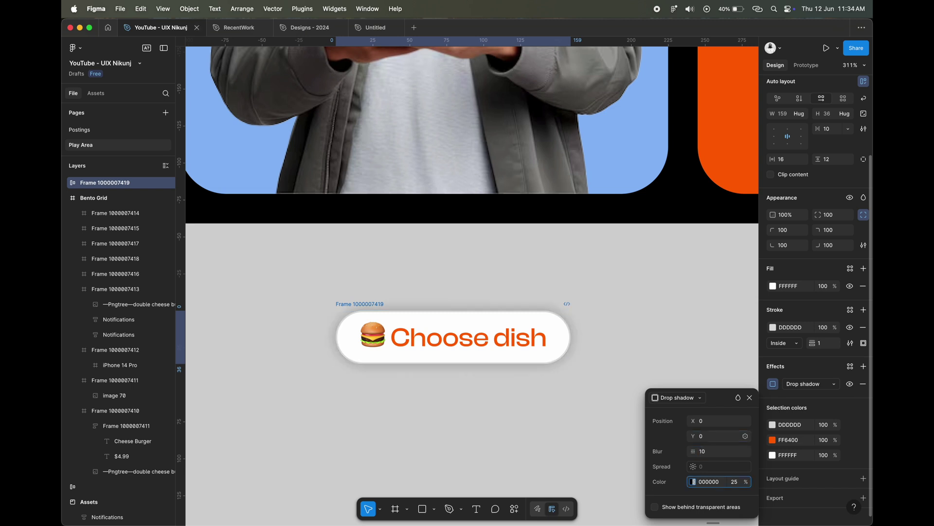
pyautogui.press('Escape')
pyautogui.press('Escape')
pyautogui.scroll(-5, 389, 211)
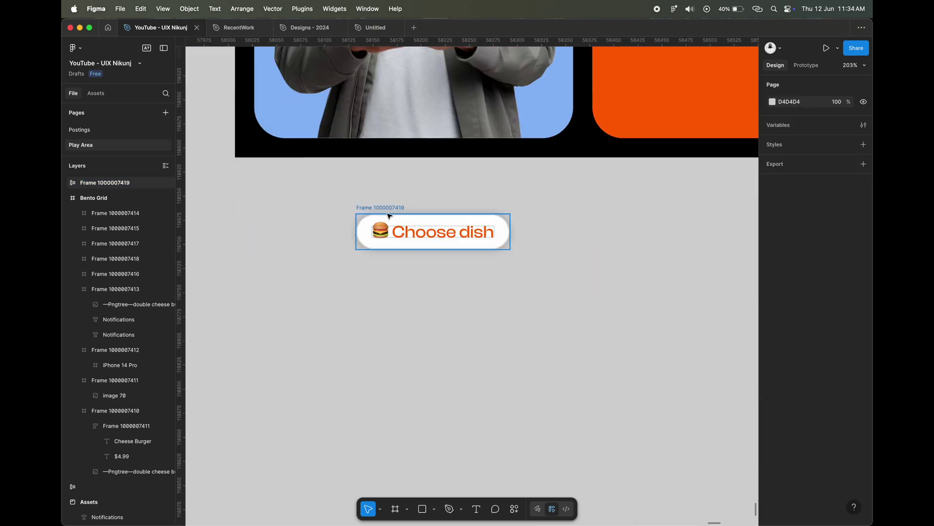
pyautogui.moveTo(390, 212)
pyautogui.mouseDown()
pyautogui.moveTo(389, 272)
pyautogui.moveTo(579, 250)
pyautogui.mouseUp()
# Relabel the duplicated pill 'Add to cart'.
pyautogui.scroll(5, 402, 350)
pyautogui.doubleClick(439, 252)
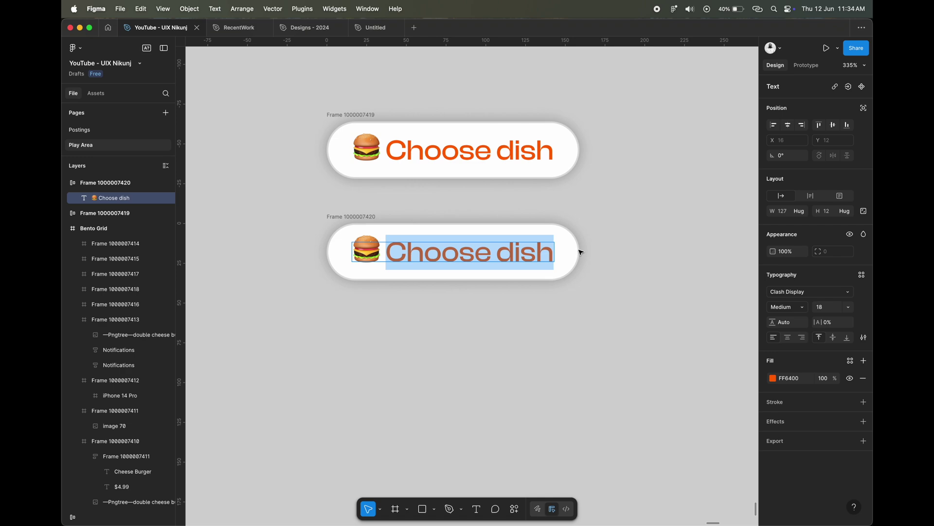
pyautogui.write('Add to cart')
pyautogui.press('Escape')
# Copy the cash-scooter and cart emojis and paste them beside the buttons.
pyautogui.scroll(-5, 519, 288)
pyautogui.hscroll(-10, 519, 289)
pyautogui.scroll(3, 519, 289)
pyautogui.hscroll(-3, 519, 289)
pyautogui.scroll(10, 471, 259)
pyautogui.click(462, 199)
pyautogui.keyDown('shift'); pyautogui.click(539, 195); pyautogui.keyUp('shift')
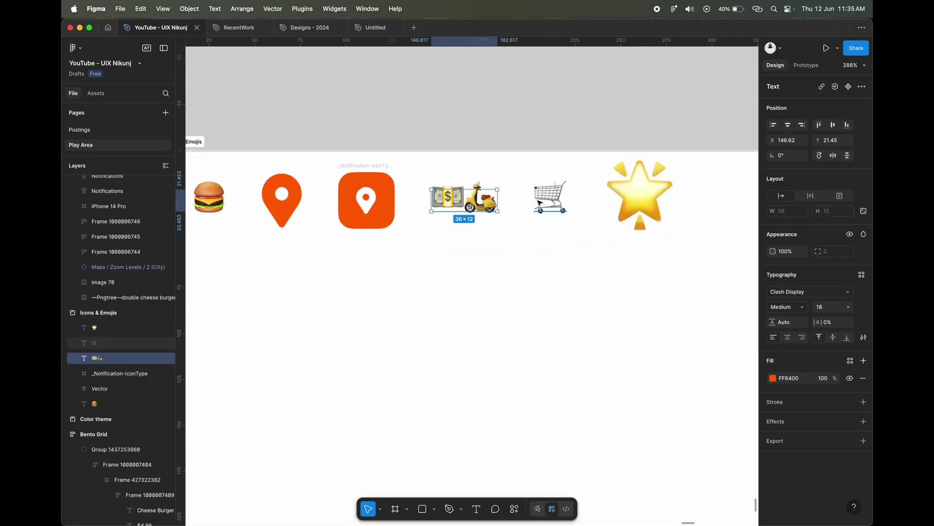
pyautogui.rightClick(547, 187)
pyautogui.click(574, 199)
pyautogui.scroll(-5, 487, 292)
pyautogui.scroll(-5, 438, 341)
pyautogui.scroll(5, 421, 394)
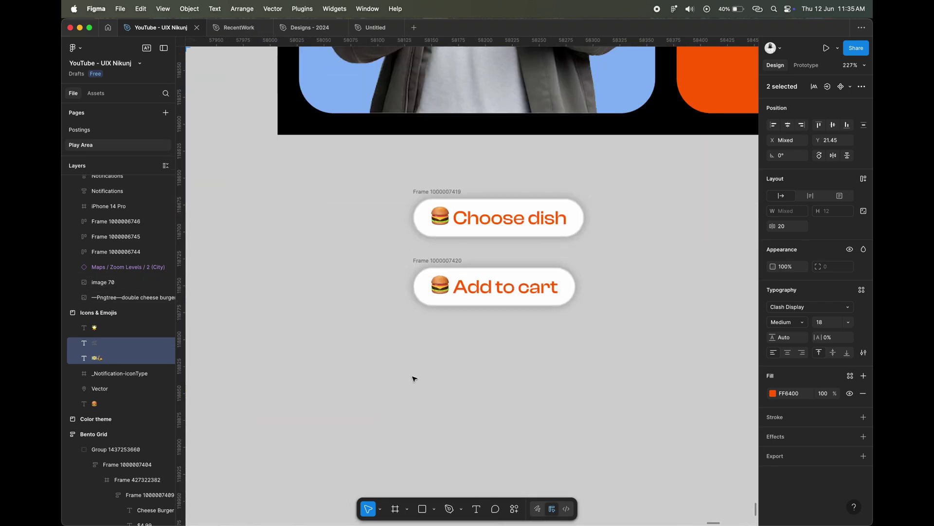
pyautogui.hotkey('ctrl', 'v')
# Replace the burger emoji in 'Add to cart' with the cart emoji.
pyautogui.scroll(3, 448, 379)
pyautogui.rightClick(511, 385)
pyautogui.click(560, 381)
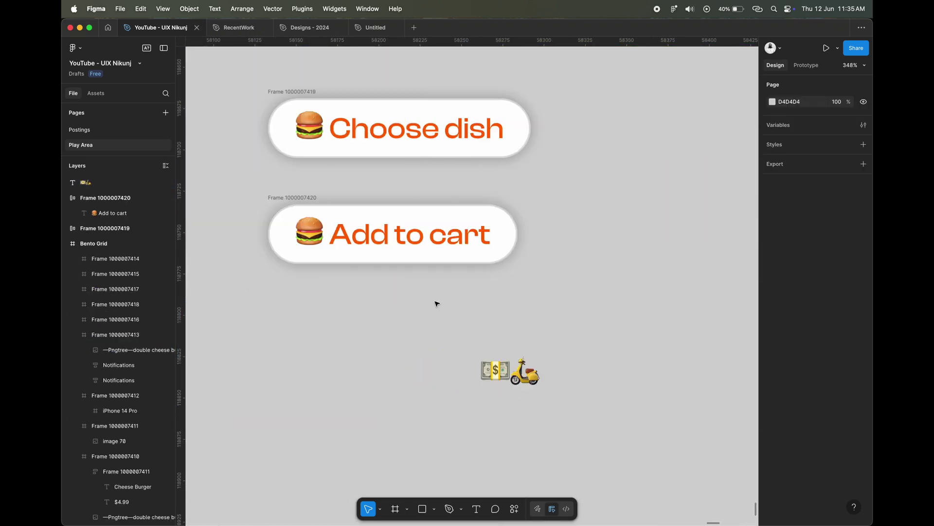
pyautogui.doubleClick(326, 233)
pyautogui.hotkey('ctrl', 'v')
# Duplicate the Add to cart pill to the right and relabel it 'Pay & Track'.
pyautogui.click(282, 232)
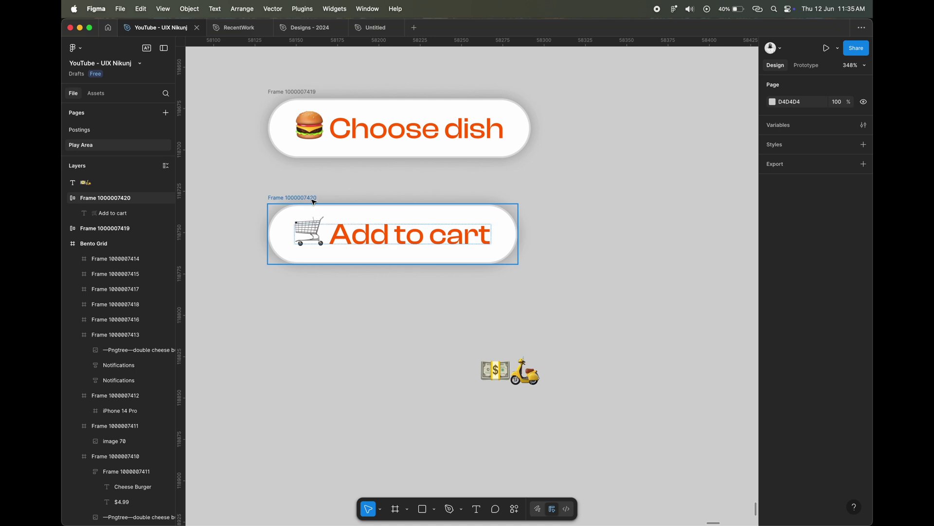
pyautogui.hotkey('ctrl', 'd')
pyautogui.moveTo(377, 231); pyautogui.dragTo(534, 245)
pyautogui.doubleClick(534, 245)
pyautogui.hotkey('ctrl', 'a')
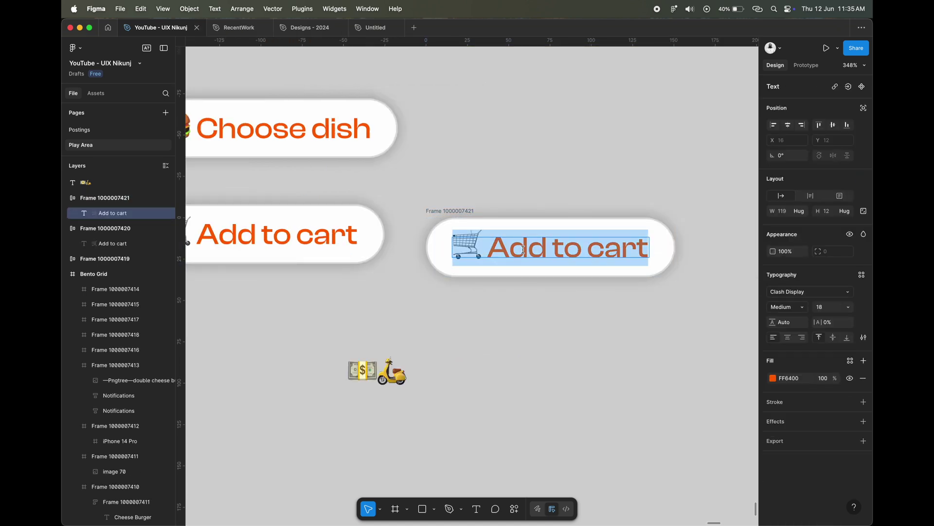
pyautogui.write('Pay & Track')
pyautogui.press('Escape')
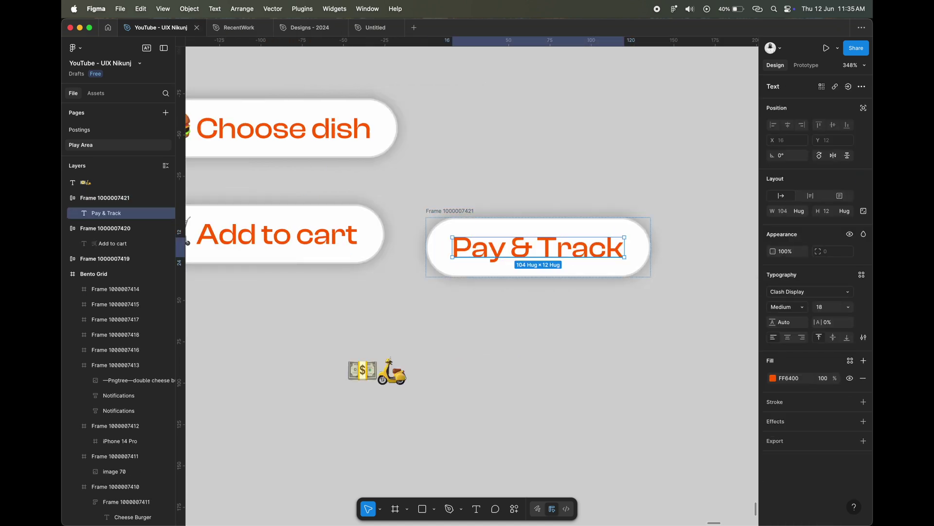
# Put the cash-scooter emoji before 'Pay & Track' and move Choose dish onto the photo card.
pyautogui.click(374, 372)
pyautogui.press('Delete')
pyautogui.doubleClick(476, 243)
pyautogui.hotkey('ctrl', 'v')
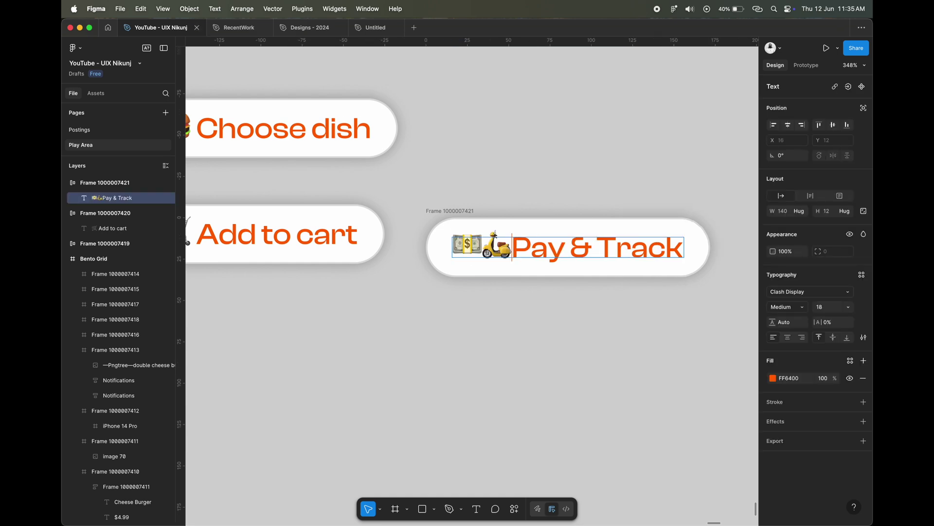
pyautogui.press('Escape')
pyautogui.scroll(-3, 566, 312)
pyautogui.scroll(-3, 566, 312)
pyautogui.moveTo(448, 336); pyautogui.dragTo(385, 142)
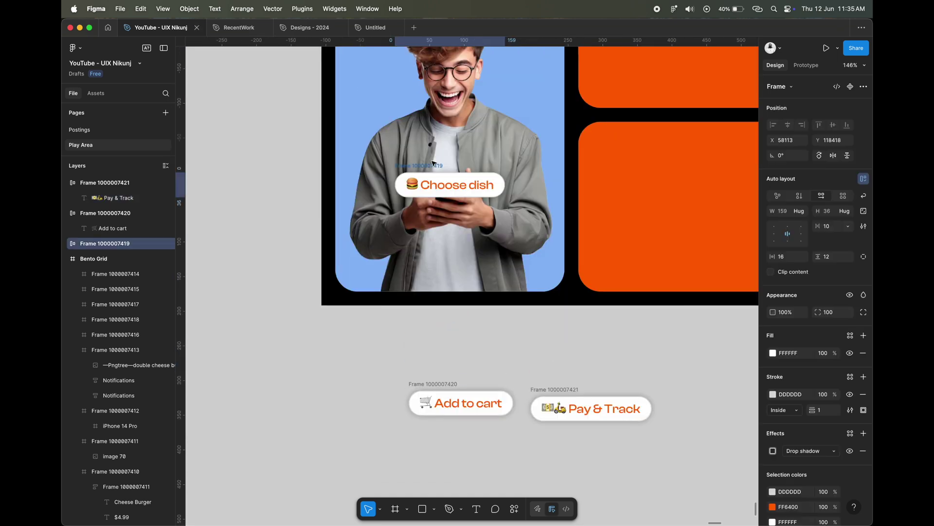
# Move Add to cart and Pay & Track onto the photo card, zig-zagging below Choose dish.
pyautogui.scroll(2, 413, 292)
pyautogui.moveTo(442, 421); pyautogui.dragTo(436, 258)
pyautogui.moveTo(557, 428)
pyautogui.mouseDown()
pyautogui.moveTo(477, 292)
pyautogui.moveTo(505, 226)
pyautogui.moveTo(502, 254)
pyautogui.mouseUp()
pyautogui.scroll(-5, 416, 375)
pyautogui.scroll(3, 438, 321)
pyautogui.scroll(3, 438, 321)
pyautogui.moveTo(507, 344); pyautogui.dragTo(420, 313)
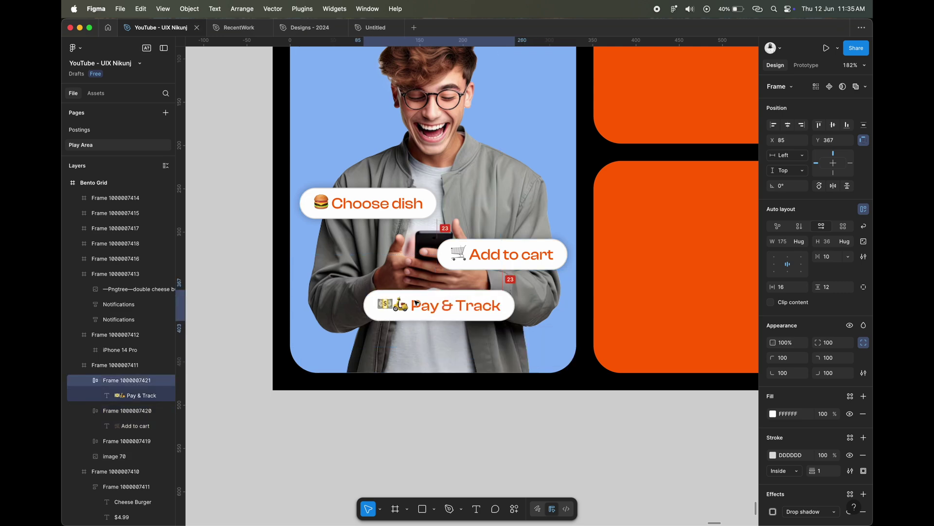
pyautogui.scroll(-4, 441, 360)
pyautogui.press('Escape')
pyautogui.hscroll(2, 434, 301)
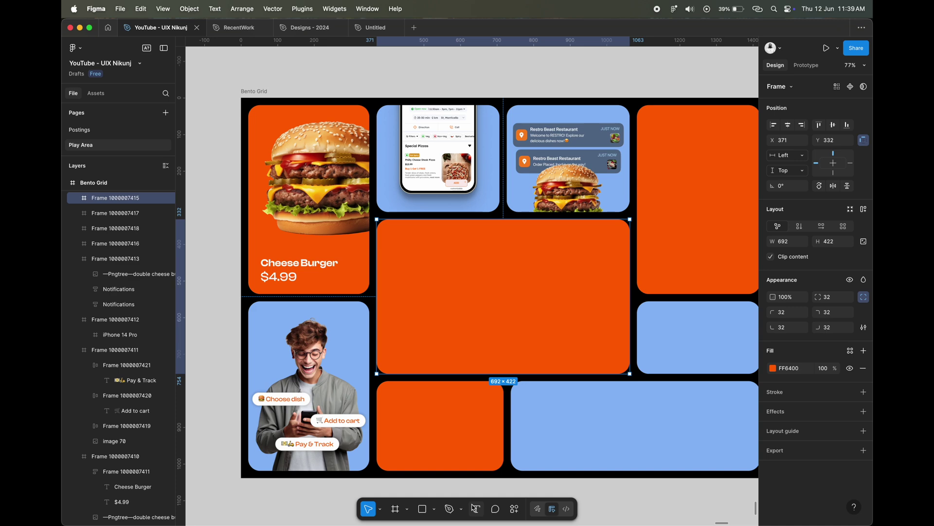
pyautogui.click(398, 247)
# Finish the Sales Analytics title and duplicate it as a '44,500' figure at size 40.
pyautogui.scroll(3, 411, 250)
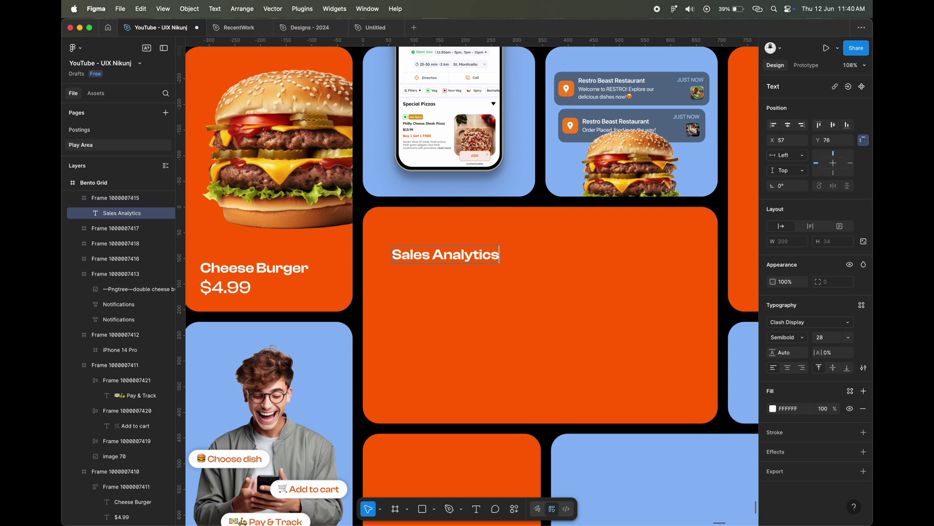
pyautogui.press('Escape')
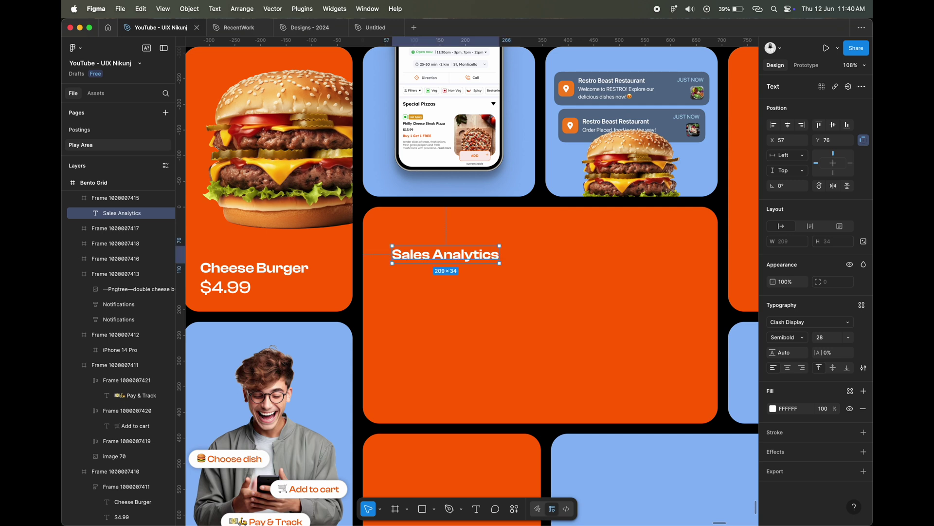
pyautogui.moveTo(426, 254)
pyautogui.mouseDown()
pyautogui.moveTo(422, 241)
pyautogui.moveTo(432, 263)
pyautogui.mouseUp()
pyautogui.doubleClick(433, 263)
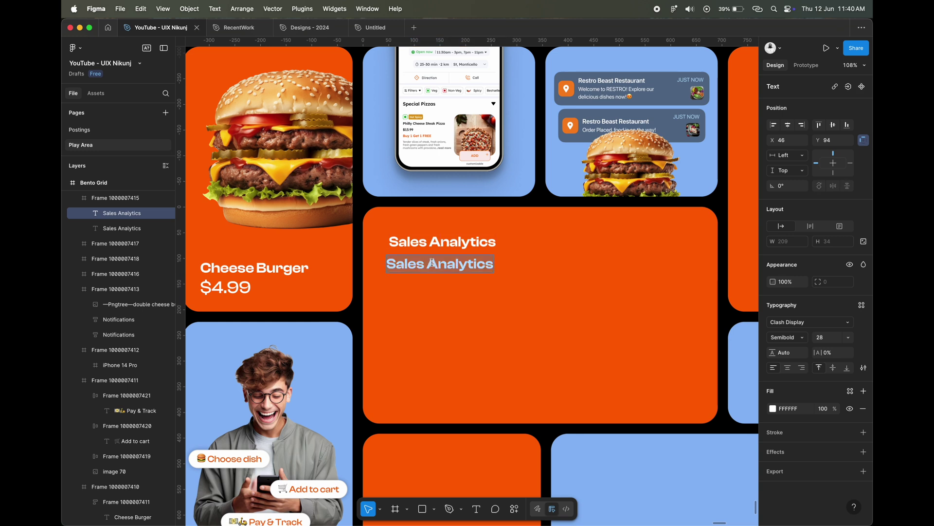
pyautogui.write('44,500')
pyautogui.press('Escape')
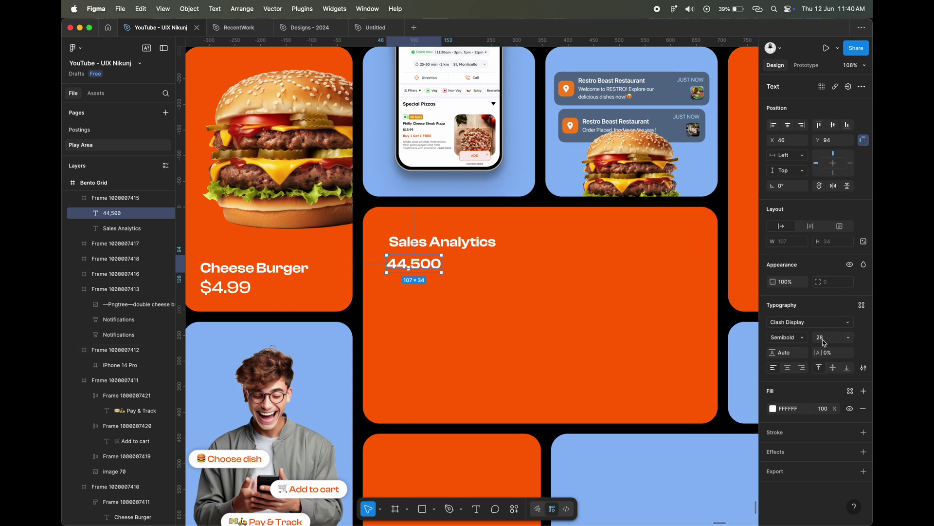
pyautogui.write('40')
pyautogui.press('Return')
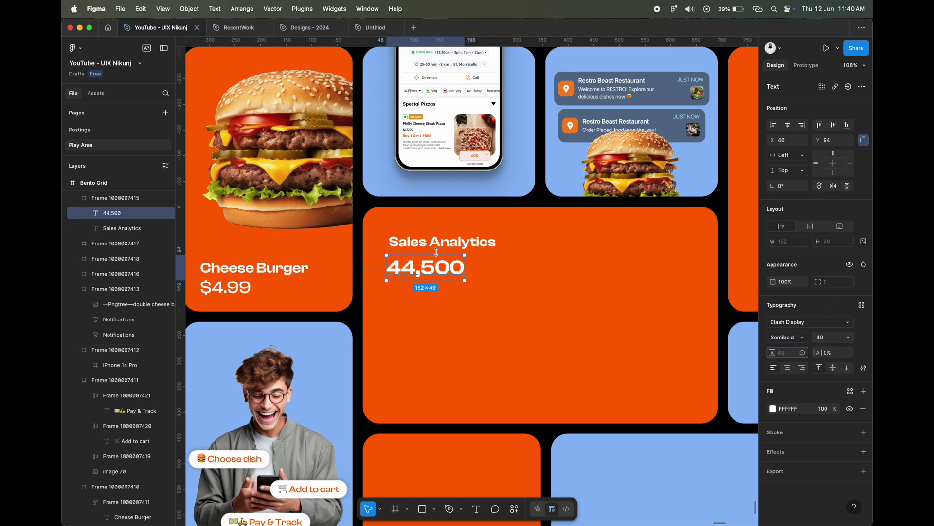
# Add a 'for all time' caption below in Regular weight at a smaller size.
pyautogui.moveTo(436, 252); pyautogui.dragTo(442, 290)
pyautogui.write('For all tim')
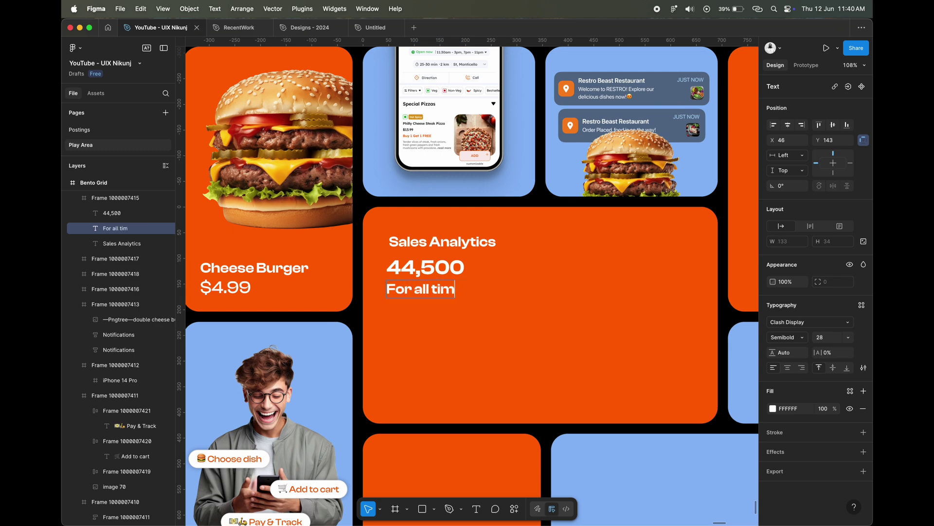
pyautogui.write('e')
pyautogui.scroll(3, 433, 285)
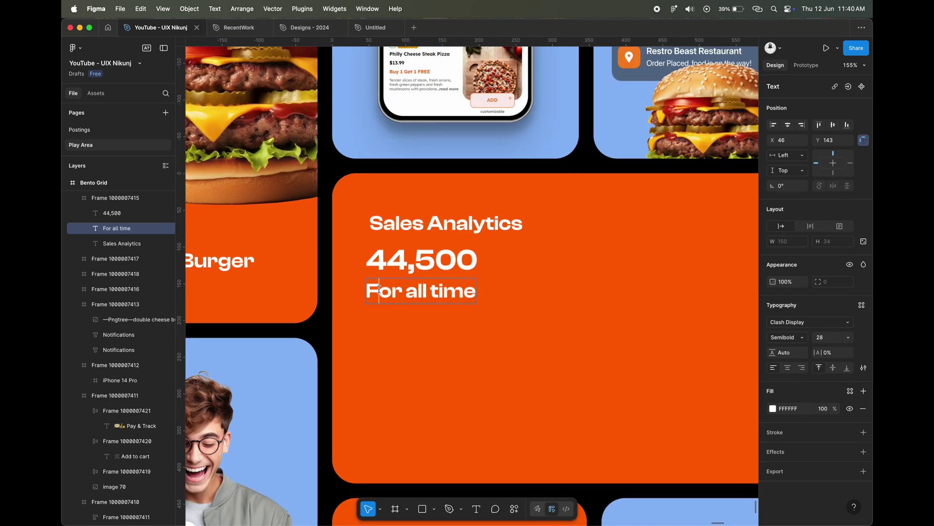
pyautogui.press('Escape')
pyautogui.click(790, 337)
pyautogui.click(789, 314)
pyautogui.click(823, 338)
pyautogui.write('20')
pyautogui.press('Tab')
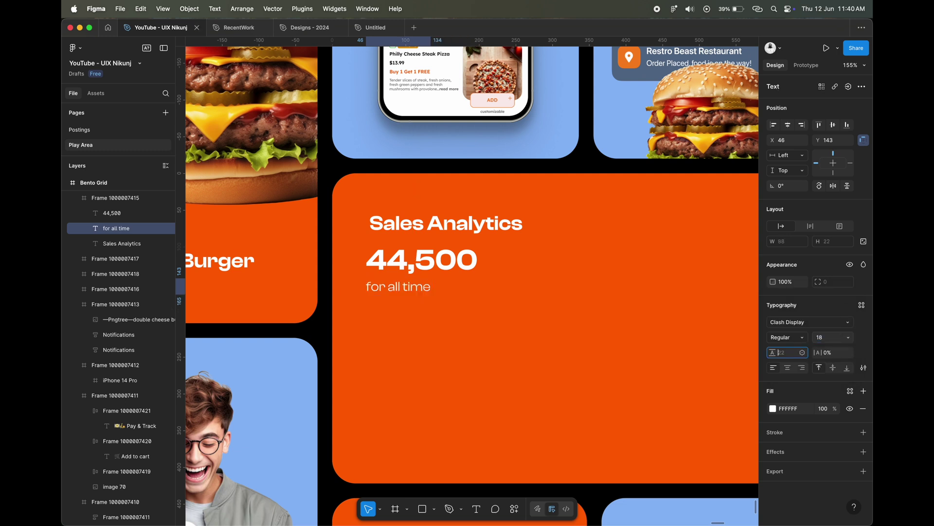
# Stack the three texts in auto layout with gap 4, positioned at X 40, Y 40.
pyautogui.press('cmd+a')
pyautogui.hotkey('shift', 'a')
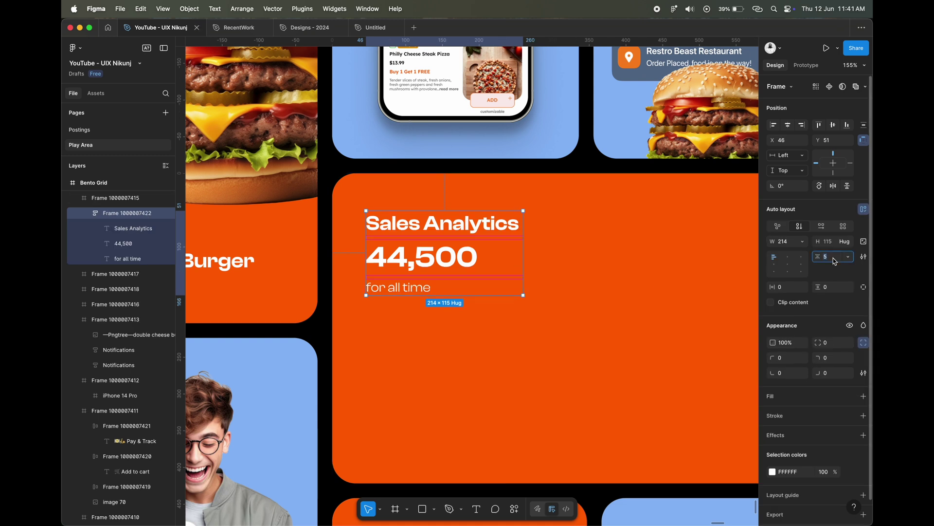
pyautogui.press('Return')
pyautogui.write('40')
pyautogui.press('Tab')
pyautogui.write('40')
pyautogui.press('Return')
pyautogui.scroll(-3, 459, 251)
pyautogui.scroll(-2, 459, 251)
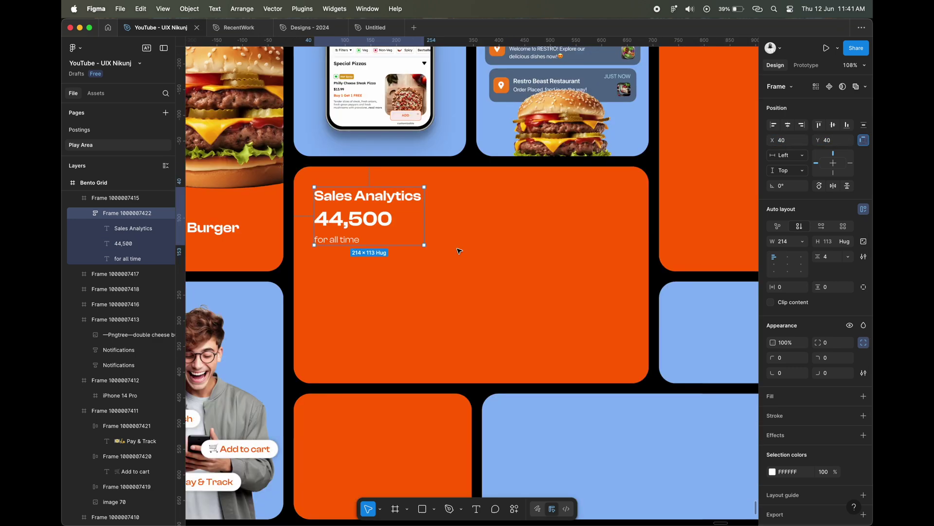
pyautogui.click(459, 250)
pyautogui.scroll(2, 452, 249)
# Draw the first grey chart bar 77 wide, shortened and placed low in the card.
pyautogui.moveTo(391, 217)
pyautogui.mouseDown()
pyautogui.moveTo(398, 277)
pyautogui.moveTo(425, 329)
pyautogui.mouseUp()
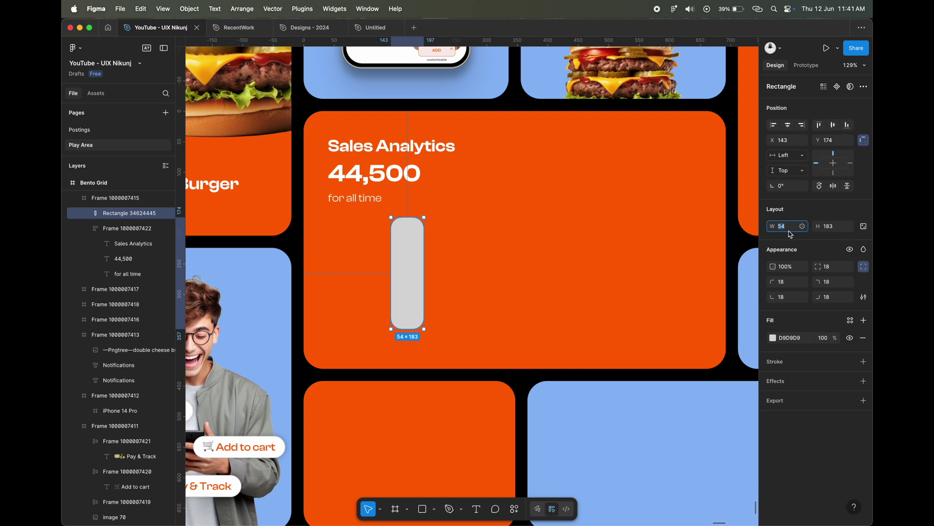
pyautogui.press('Return')
pyautogui.moveTo(418, 278); pyautogui.dragTo(385, 282)
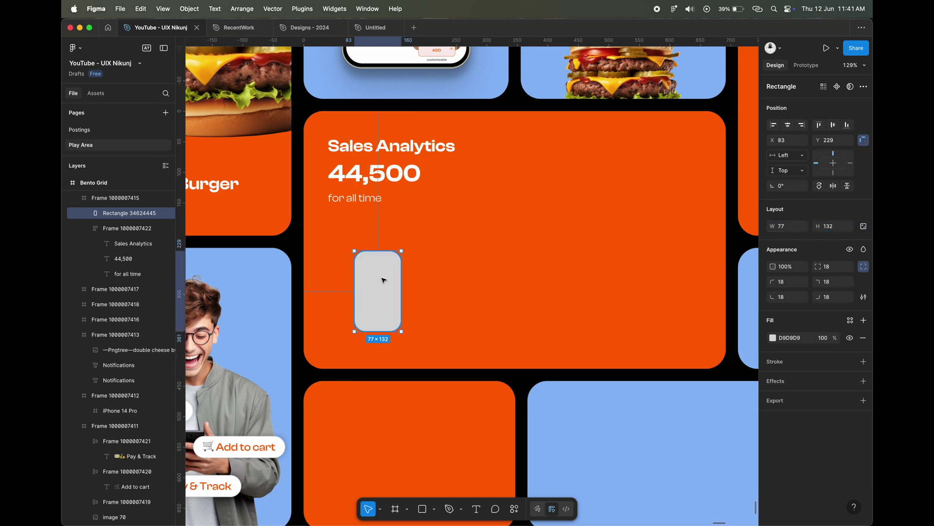
# Duplicate the bar as a 158-tall second bar and wrap both in an auto layout row.
pyautogui.moveTo(384, 280); pyautogui.dragTo(438, 276)
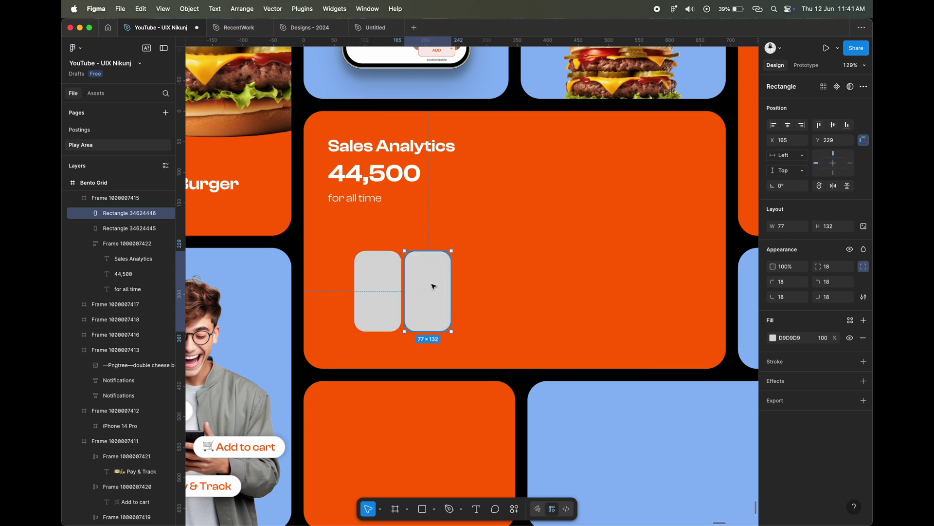
pyautogui.write('158')
pyautogui.press('Return')
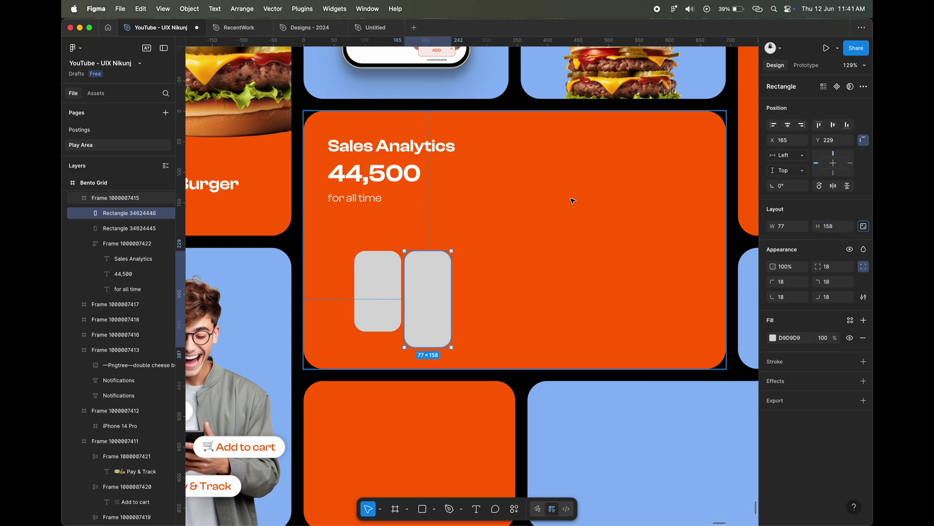
pyautogui.moveTo(435, 319); pyautogui.dragTo(435, 296)
pyautogui.keyDown('shift'); pyautogui.click(375, 298); pyautogui.keyUp('shift')
pyautogui.hotkey('shift', 'a')
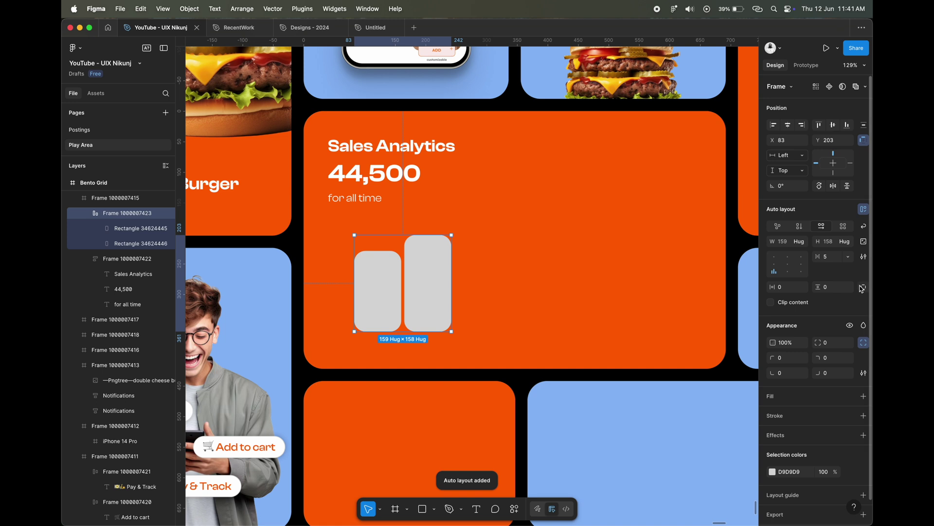
# Add a third bar to the row with height 186.
pyautogui.click(432, 292)
pyautogui.moveTo(432, 292); pyautogui.dragTo(480, 293)
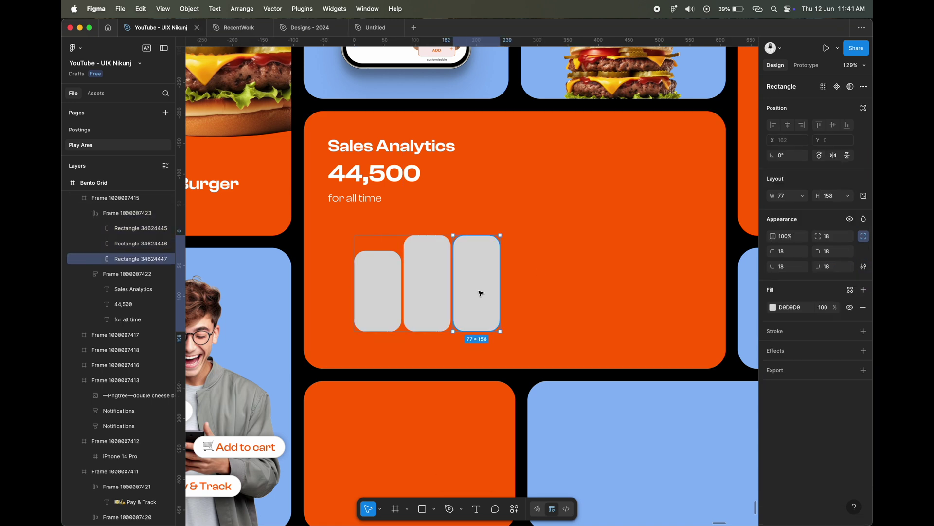
pyautogui.click(830, 196)
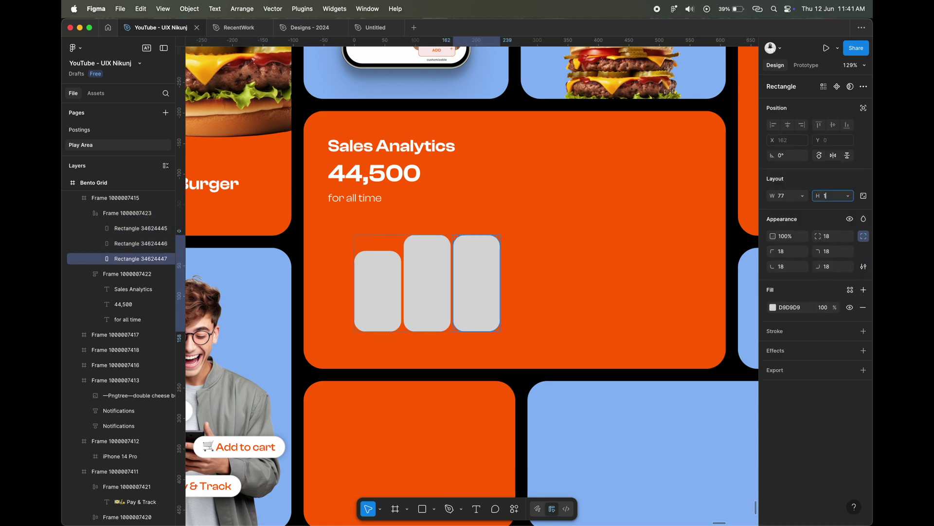
pyautogui.write('86')
pyautogui.press('Return')
pyautogui.press('Escape')
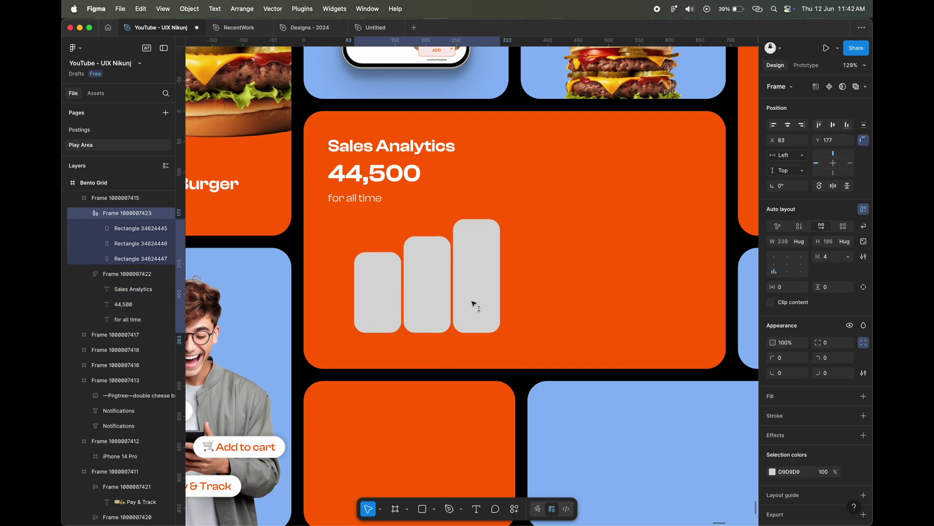
# Add the fourth bar, a 233-tall fifth bar and a 177-tall sixth bar.
pyautogui.click(475, 294)
pyautogui.moveTo(475, 294); pyautogui.dragTo(526, 286)
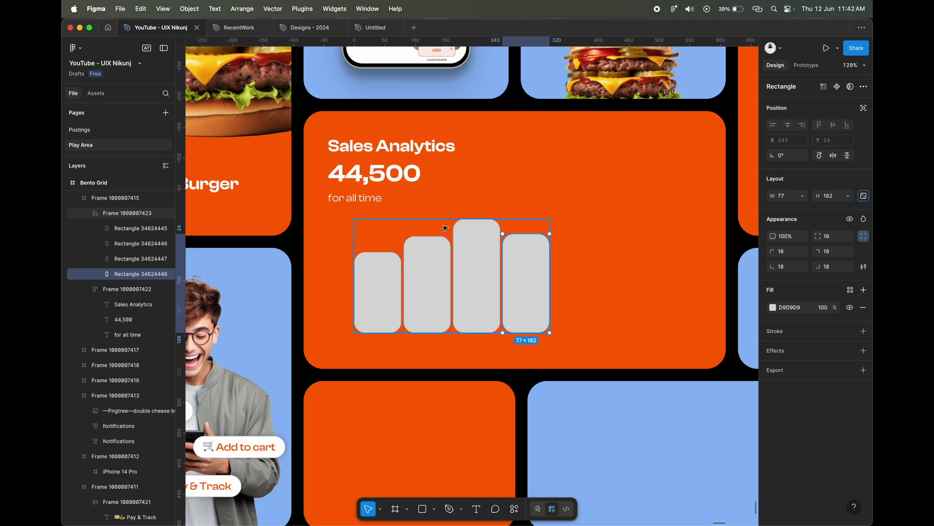
pyautogui.moveTo(527, 244); pyautogui.dragTo(576, 266)
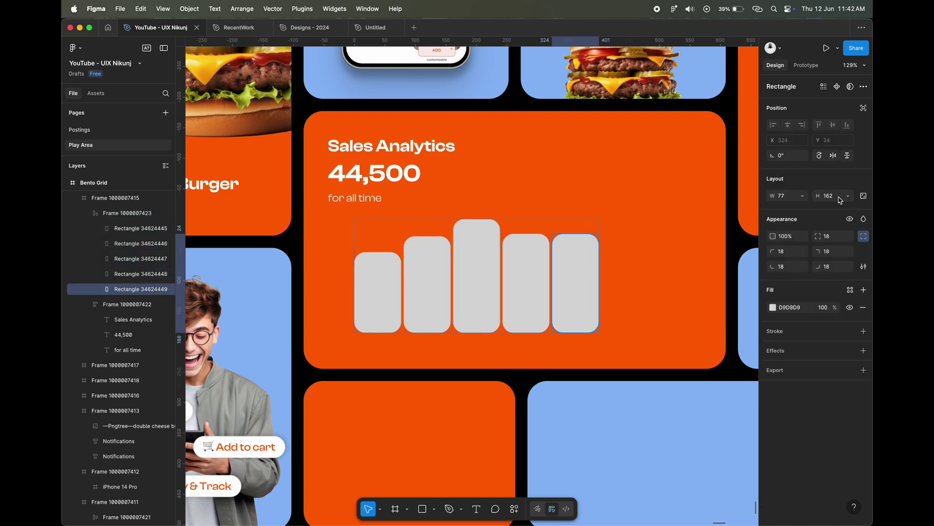
pyautogui.write('23')
pyautogui.press('Return')
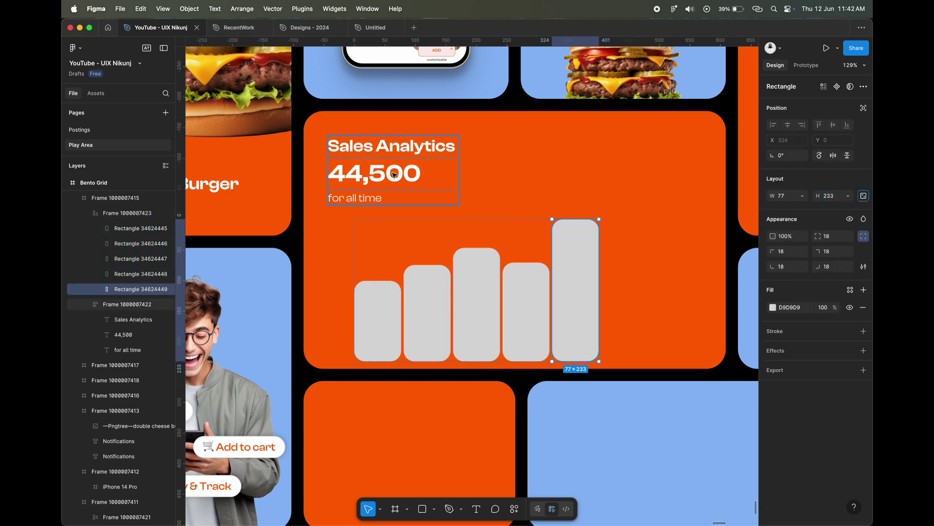
pyautogui.press('super+d')
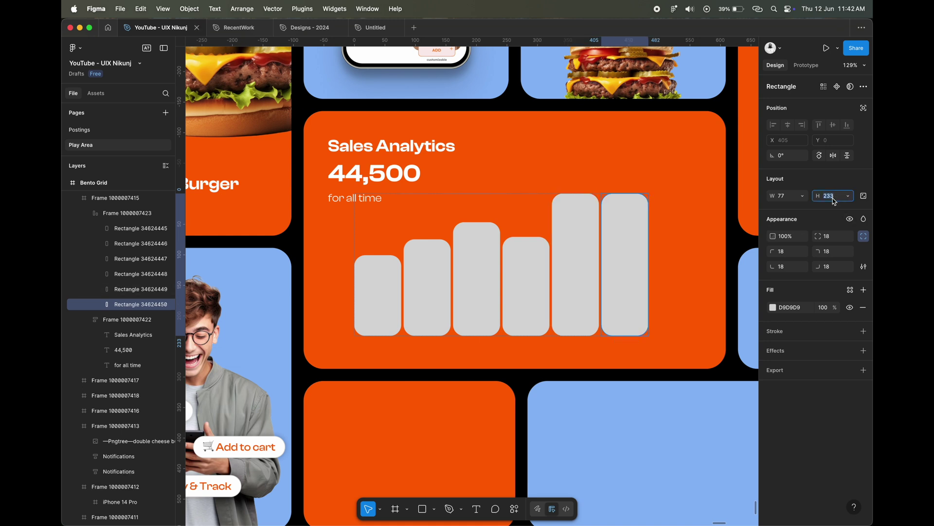
pyautogui.press('Return')
pyautogui.write('77')
pyautogui.press('Return')
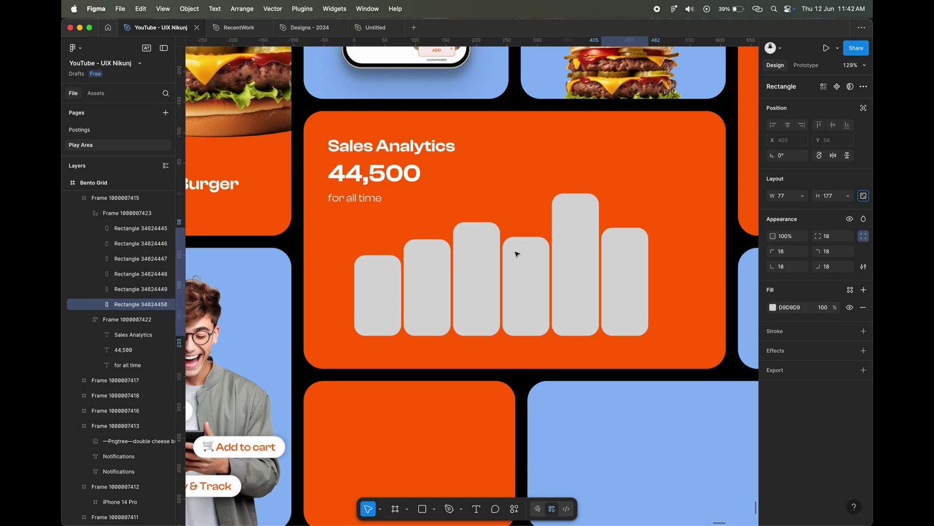
# Add a seventh bar and centre the bar row in the Sales Analytics card.
pyautogui.press('super+d')
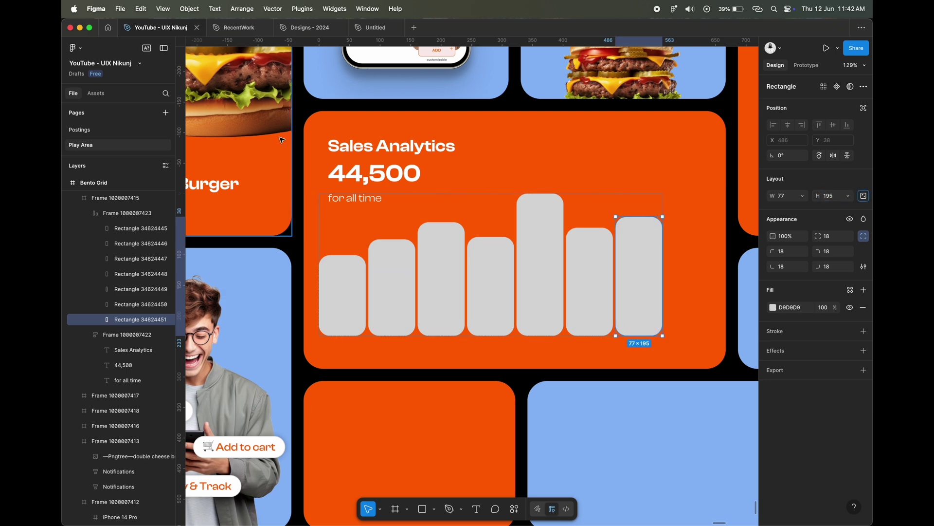
pyautogui.press('Escape')
pyautogui.moveTo(556, 294); pyautogui.dragTo(580, 294)
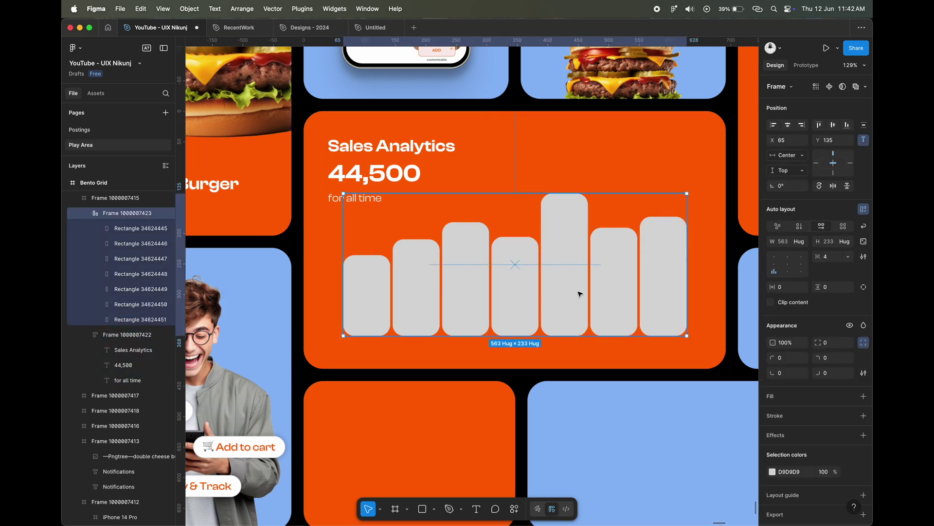
# Copy the 'for all time' caption and wrap it with the first bar in auto layout.
pyautogui.click(371, 291)
pyautogui.click(337, 200)
pyautogui.scroll(3, 377, 309)
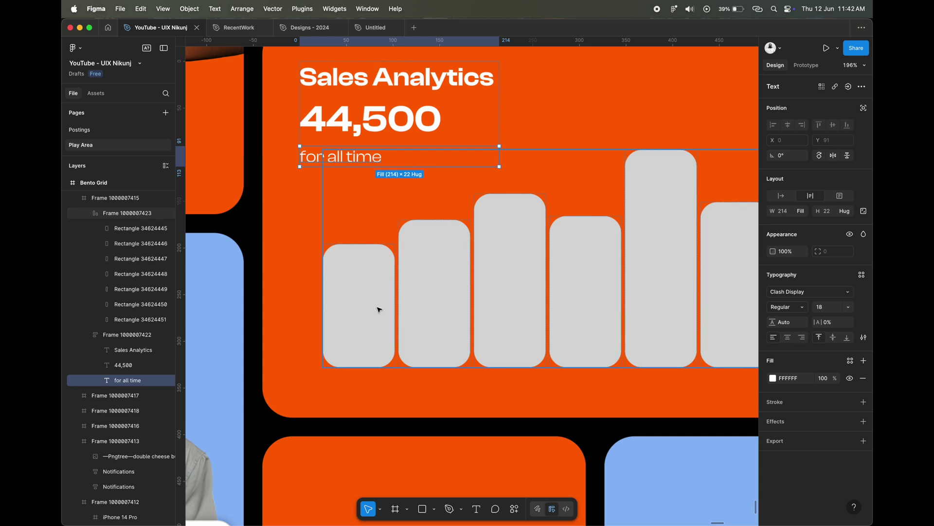
pyautogui.click(378, 309)
pyautogui.press('super+d')
pyautogui.rightClick(379, 310)
pyautogui.click(399, 236)
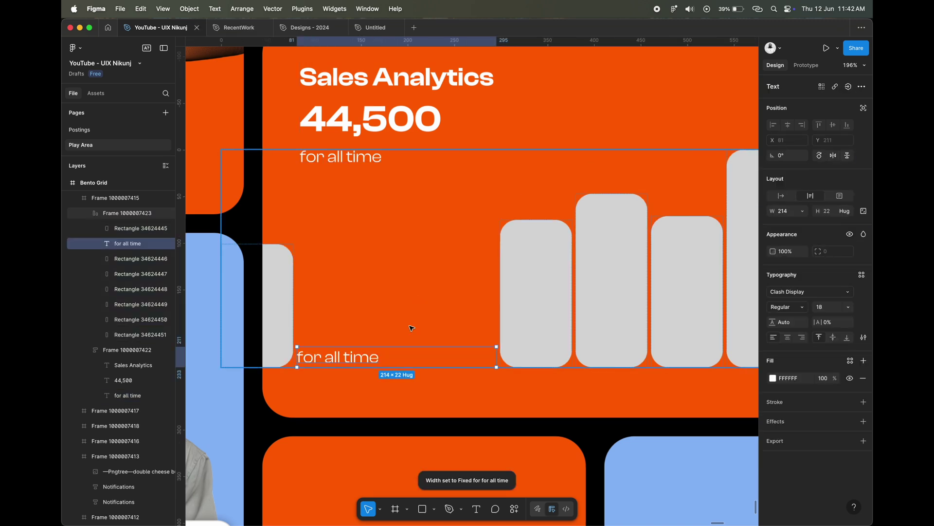
pyautogui.hotkey('shift', 'a')
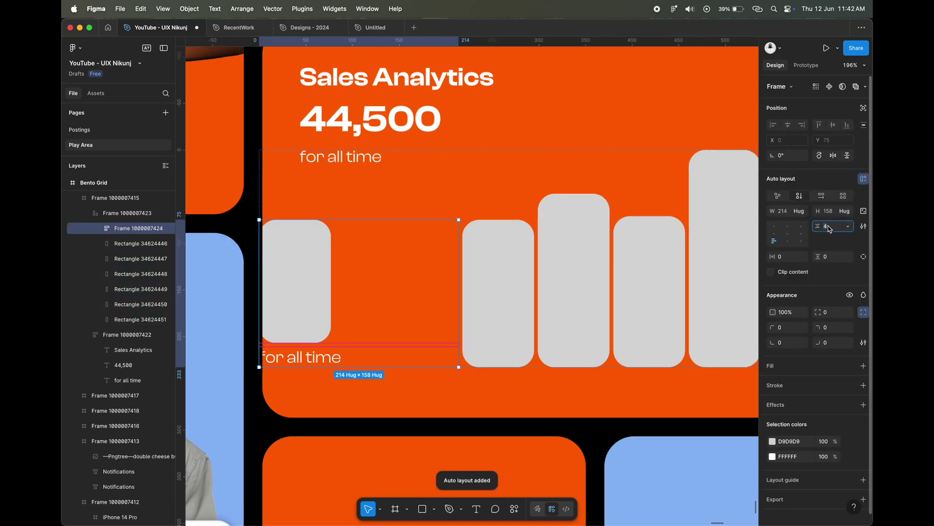
pyautogui.write('7')
# Make the caption copy hug its text and rename it 'Mon'.
pyautogui.click(301, 357)
pyautogui.press('Escape')
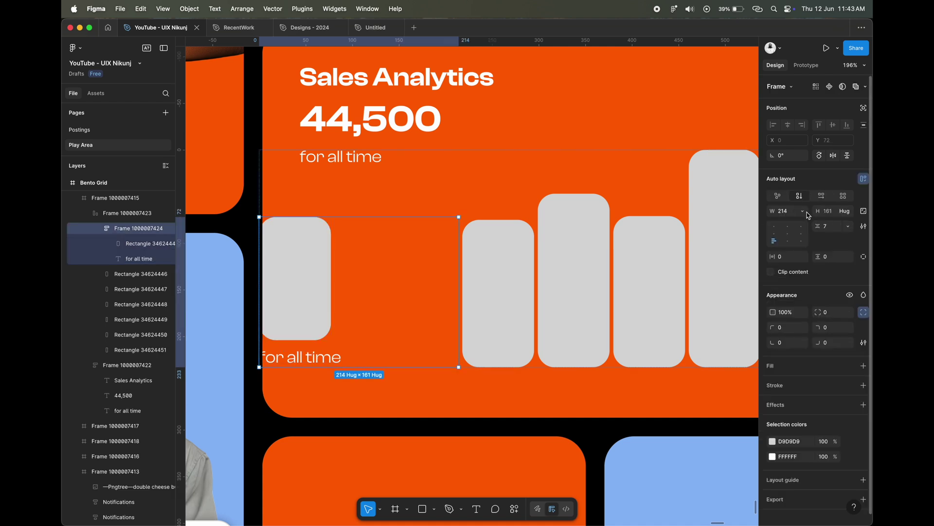
pyautogui.click(302, 358)
pyautogui.click(781, 195)
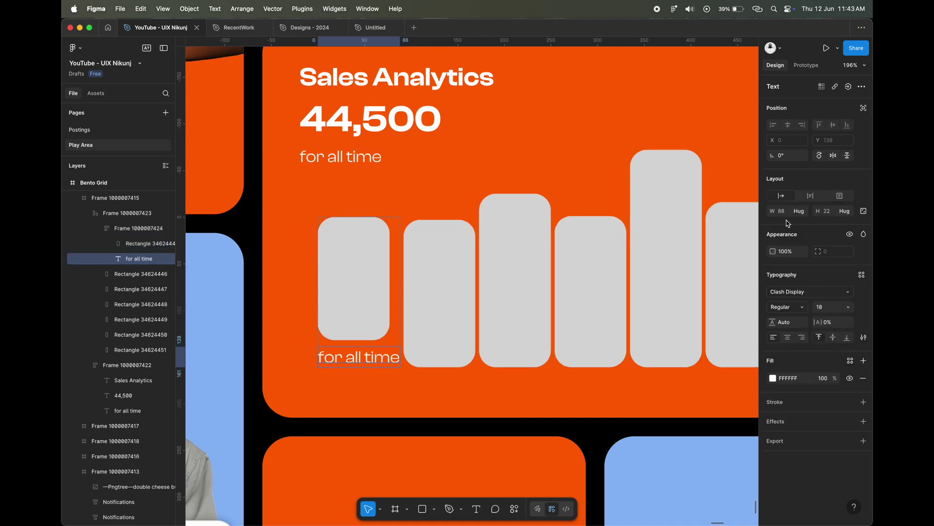
pyautogui.press('Escape')
pyautogui.click(366, 320)
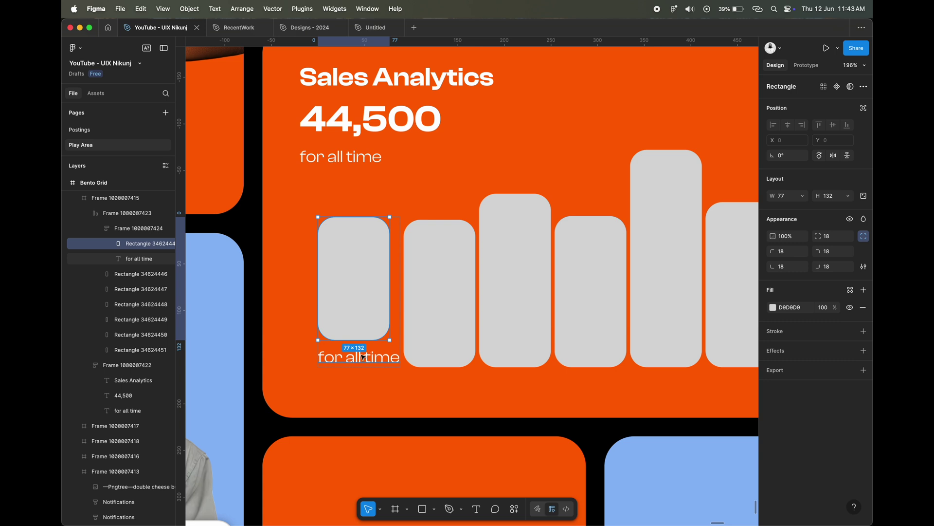
pyautogui.doubleClick(360, 357)
pyautogui.write('Mon')
pyautogui.press('Escape')
# Centre the Mon label under the first bar.
pyautogui.click(363, 279)
pyautogui.press('Escape')
pyautogui.click(341, 357)
pyautogui.click(435, 292)
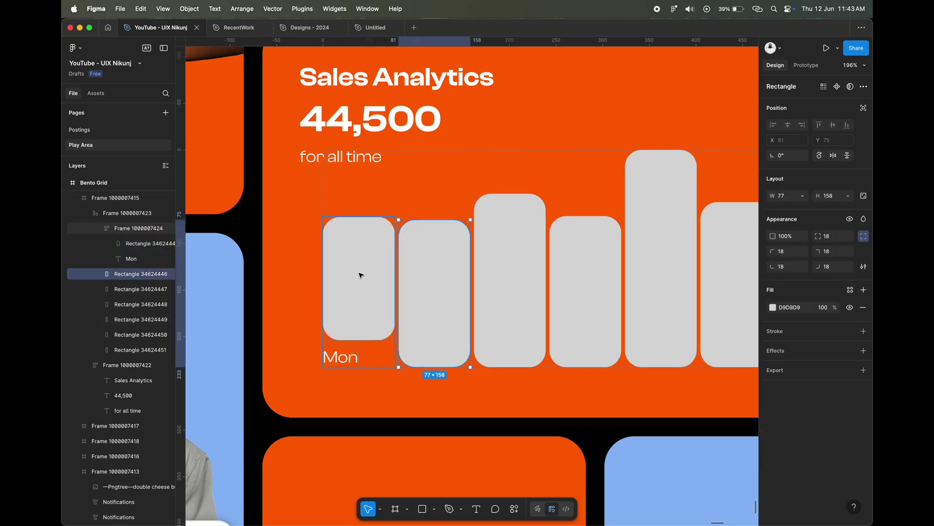
pyautogui.click(360, 273)
pyautogui.click(788, 240)
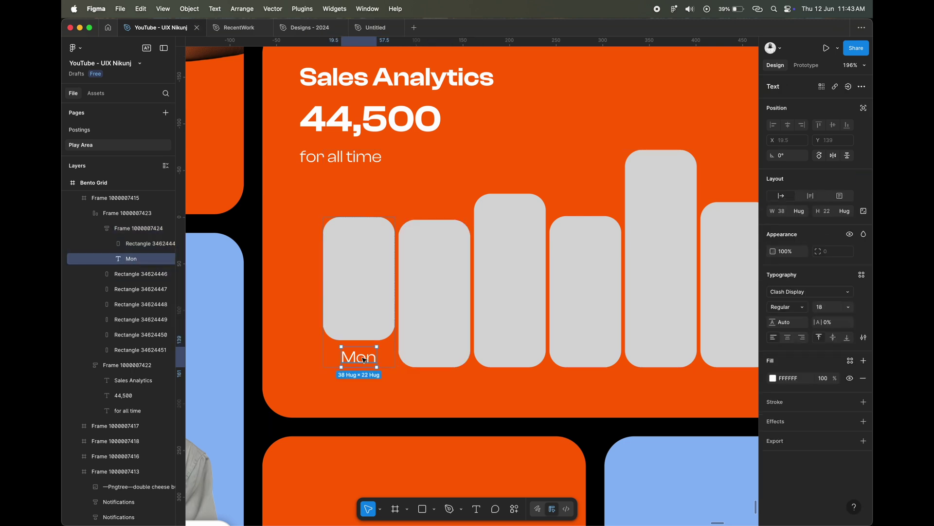
# Add a Mon label to the second bar and wrap them together in auto layout.
pyautogui.click(444, 348)
pyautogui.press('super+d')
pyautogui.rightClick(450, 349)
pyautogui.click(475, 227)
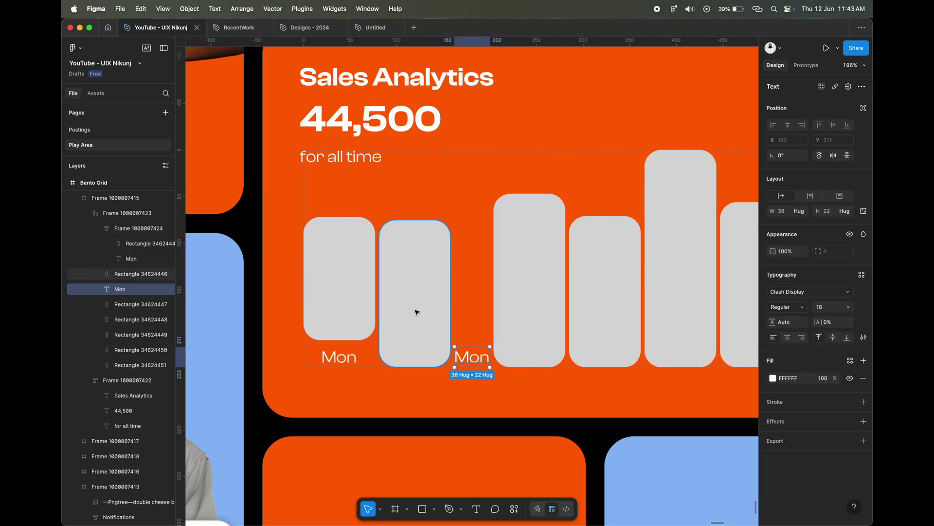
pyautogui.keyDown('shift'); pyautogui.click(428, 313); pyautogui.keyUp('shift')
pyautogui.hotkey('shift', 'a')
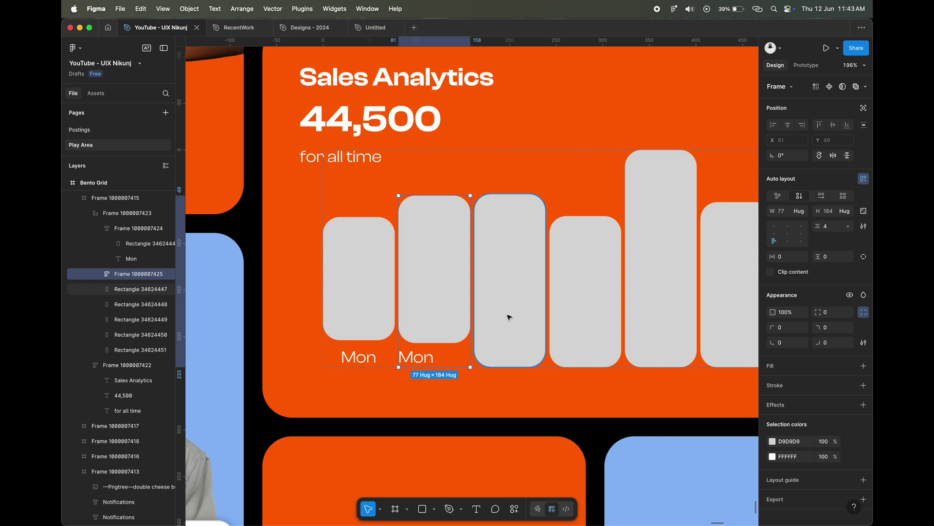
# Paste Mon labels onto the third and fourth bars, each stacked vertically below its bar.
pyautogui.click(506, 316)
pyautogui.press('super+v')
pyautogui.hotkey('shift', 'a')
pyautogui.click(799, 195)
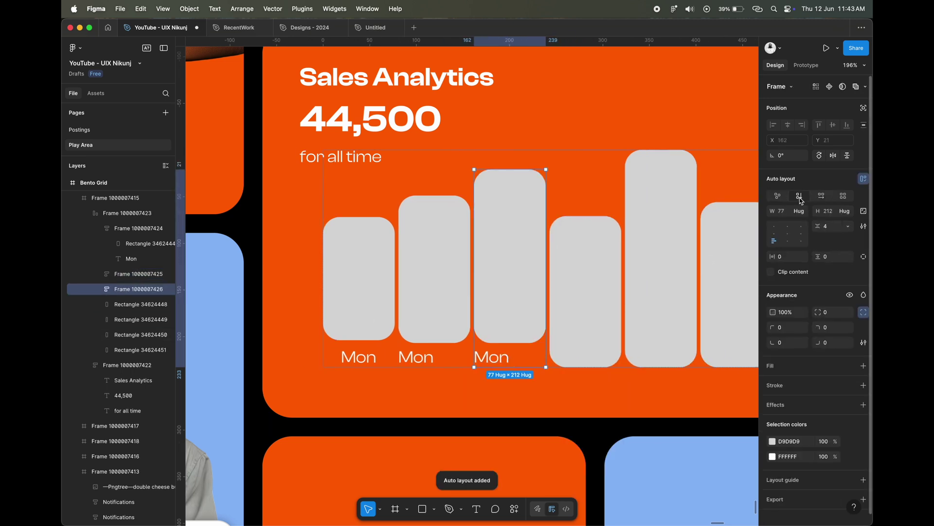
pyautogui.hscroll(2, 560, 229)
pyautogui.click(559, 230)
pyautogui.hscroll(2, 574, 269)
pyautogui.press('super+v')
pyautogui.hotkey('shift', 'a')
pyautogui.click(799, 209)
# Paste Mon labels onto the fifth and sixth bars, each stacked vertically below its bar.
pyautogui.hscroll(2, 565, 265)
pyautogui.click(564, 265)
pyautogui.press('super+v')
pyautogui.hscroll(2, 584, 267)
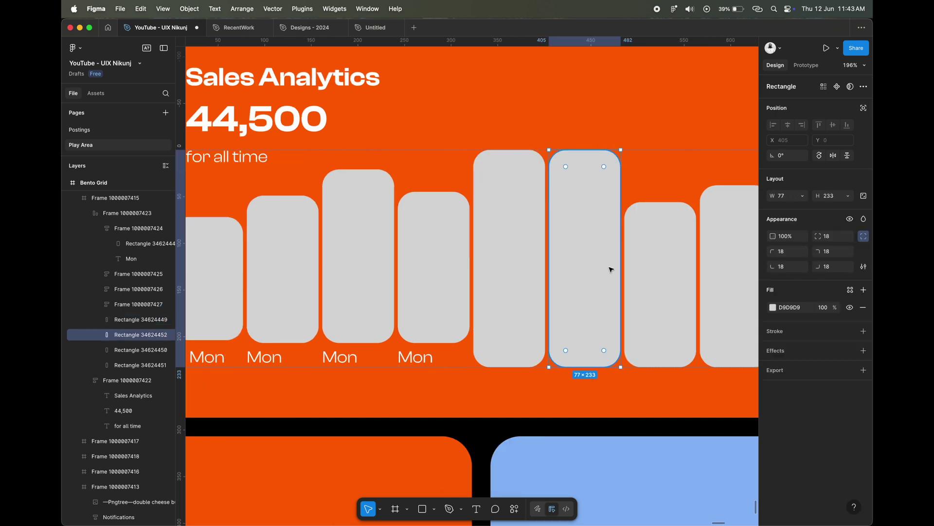
pyautogui.hotkey('shift', 'a')
pyautogui.click(799, 195)
pyautogui.hscroll(2, 582, 265)
pyautogui.click(582, 265)
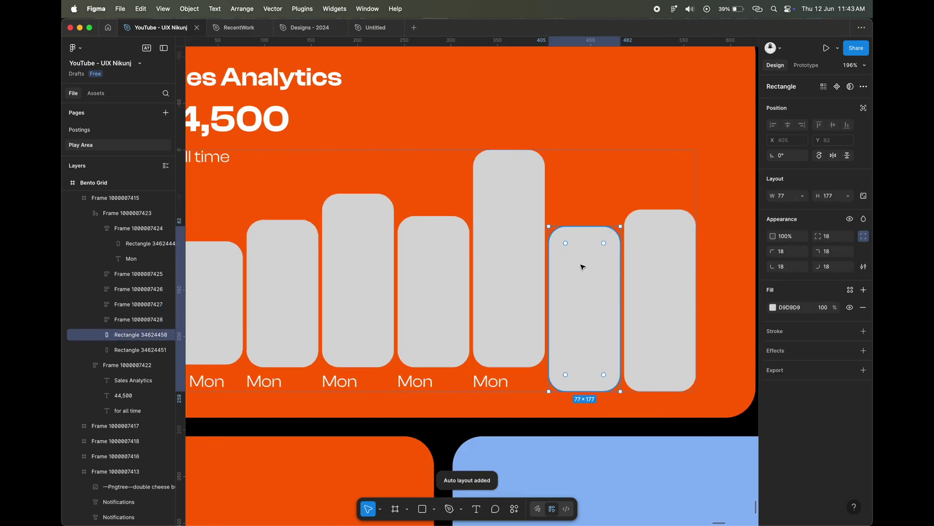
pyautogui.press('super+v')
pyautogui.hotkey('shift', 'a')
pyautogui.click(799, 195)
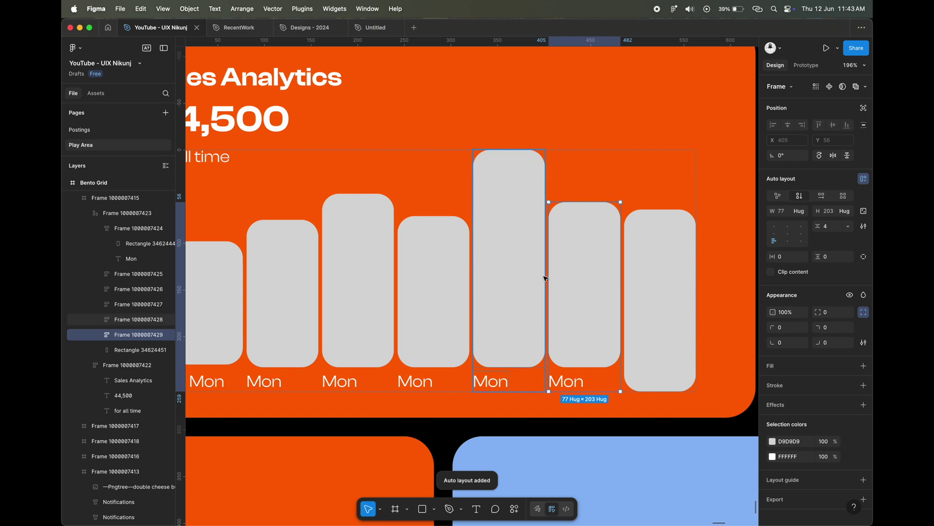
# Paste a Mon label onto the last bar and stack it vertically below.
pyautogui.hscroll(2, 610, 288)
pyautogui.click(610, 288)
pyautogui.rightClick(664, 209)
pyautogui.click(685, 258)
pyautogui.keyDown('shift'); pyautogui.click(605, 280); pyautogui.keyUp('shift')
pyautogui.hotkey('shift', 'a')
pyautogui.click(800, 196)
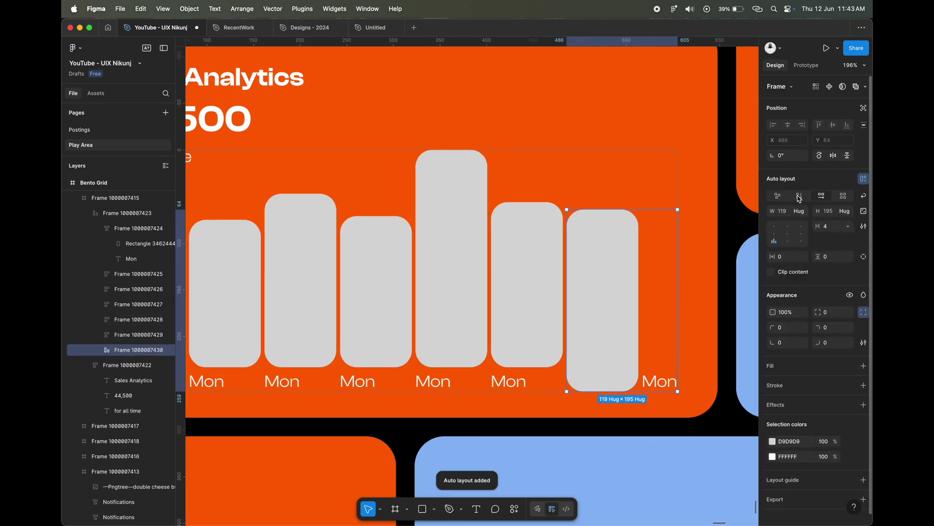
# Set a gap of 7 in all seven bar-and-label groups.
pyautogui.scroll(-3, 605, 283)
pyautogui.moveTo(275, 292)
pyautogui.mouseDown()
pyautogui.moveTo(610, 285)
pyautogui.moveTo(832, 240)
pyautogui.mouseUp()
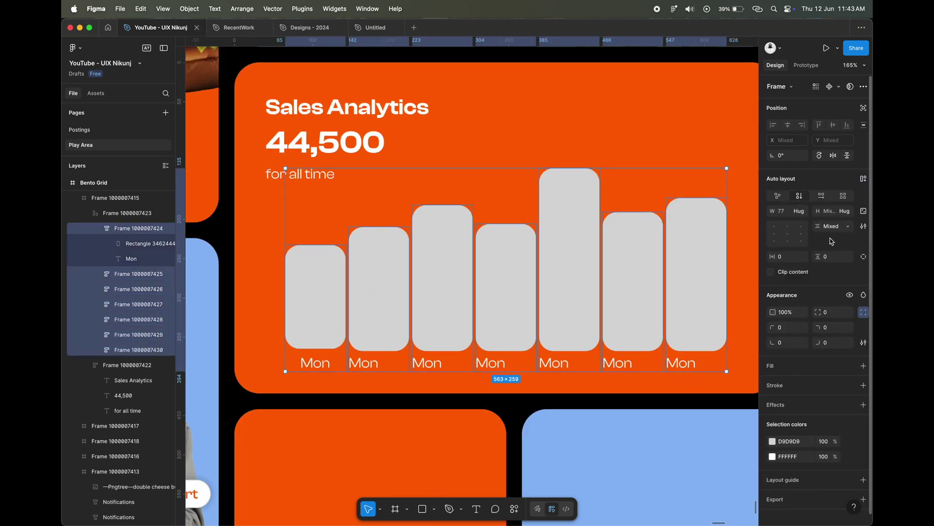
pyautogui.write('7')
pyautogui.press('Return')
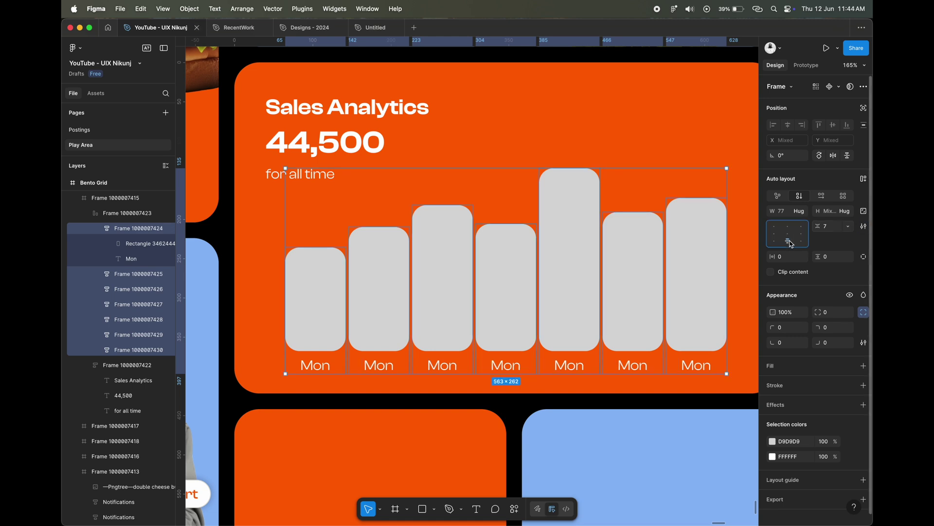
# Centre the labels and retype the day labels so they read Mon through Sun.
pyautogui.click(572, 292)
pyautogui.doubleClick(391, 371)
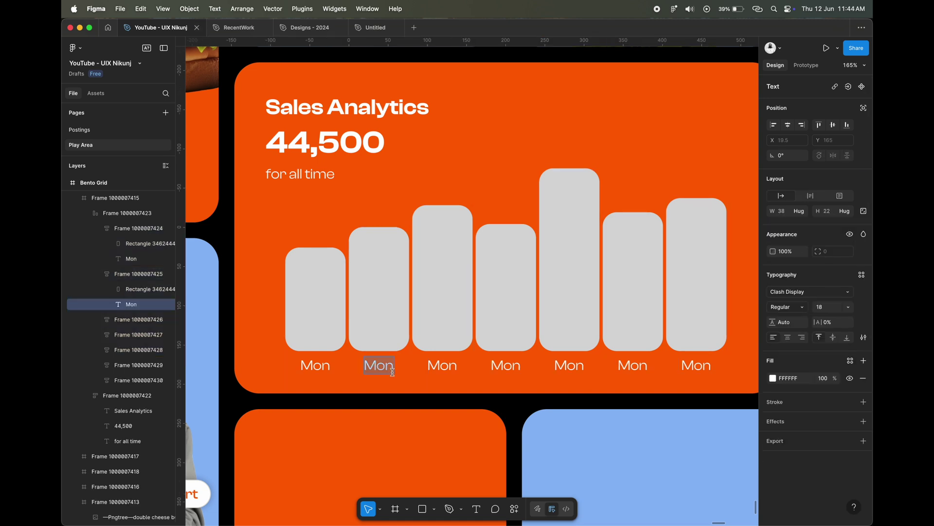
pyautogui.doubleClick(442, 366)
pyautogui.write('Wed')
pyautogui.write('hu')
pyautogui.press('Tab')
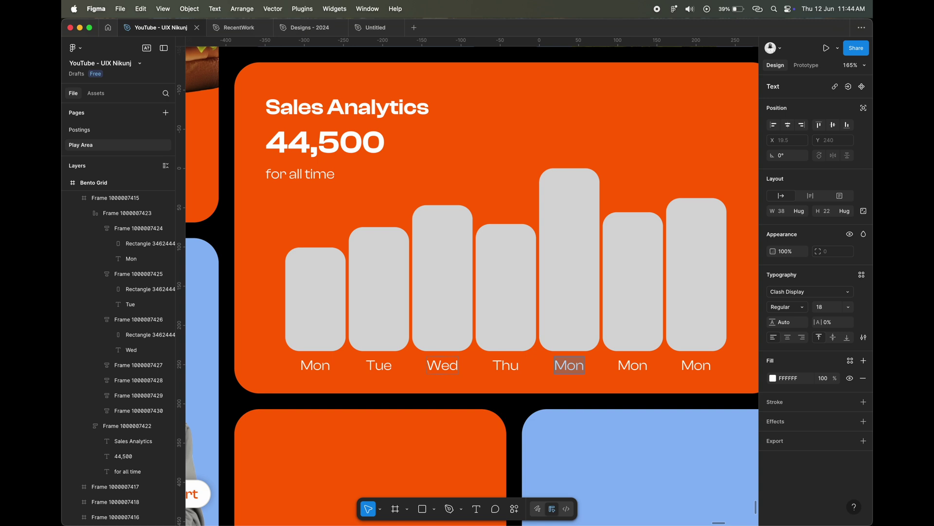
pyautogui.write('Sat')
pyautogui.press('Tab')
pyautogui.write('Sun')
pyautogui.press('Escape')
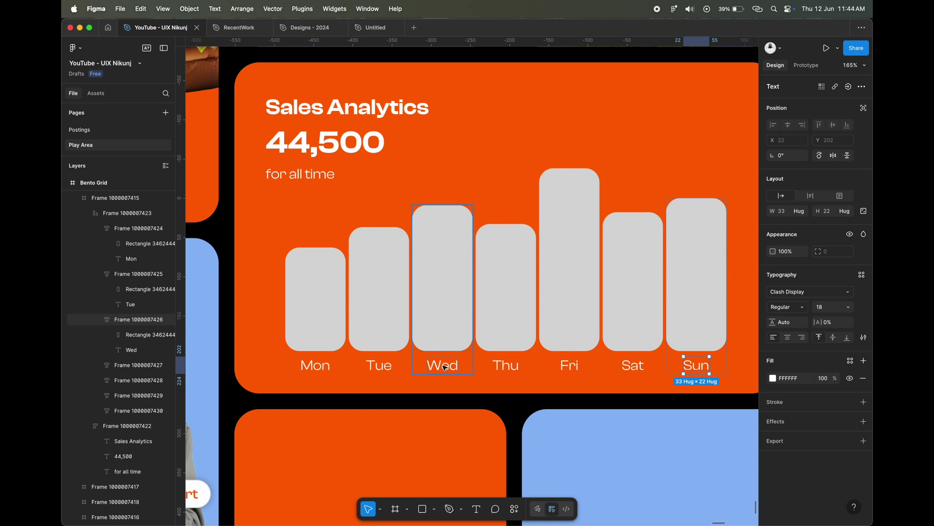
# Eyedrop the light blue from the design onto the Wed and Fri bars.
pyautogui.click(448, 331)
pyautogui.scroll(-5, 449, 331)
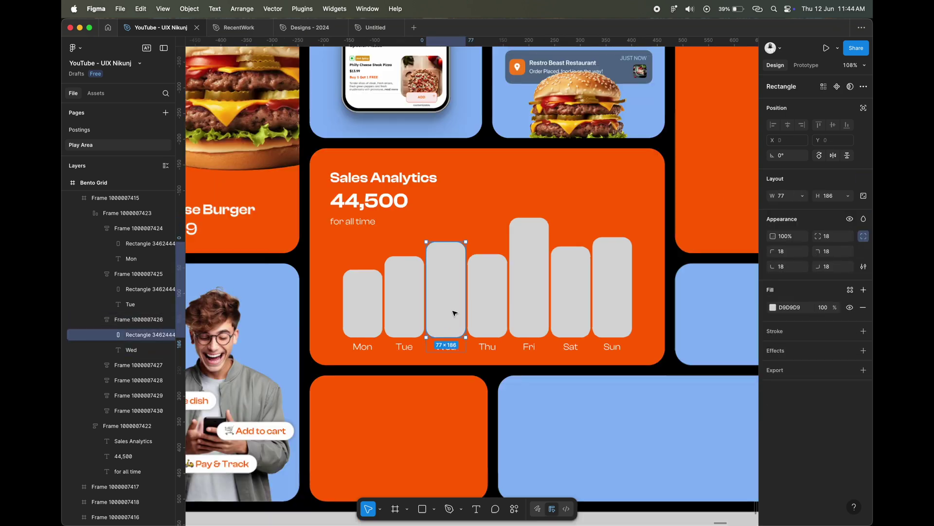
pyautogui.scroll(-1, 449, 331)
pyautogui.press('i')
pyautogui.click(557, 383)
pyautogui.click(520, 299)
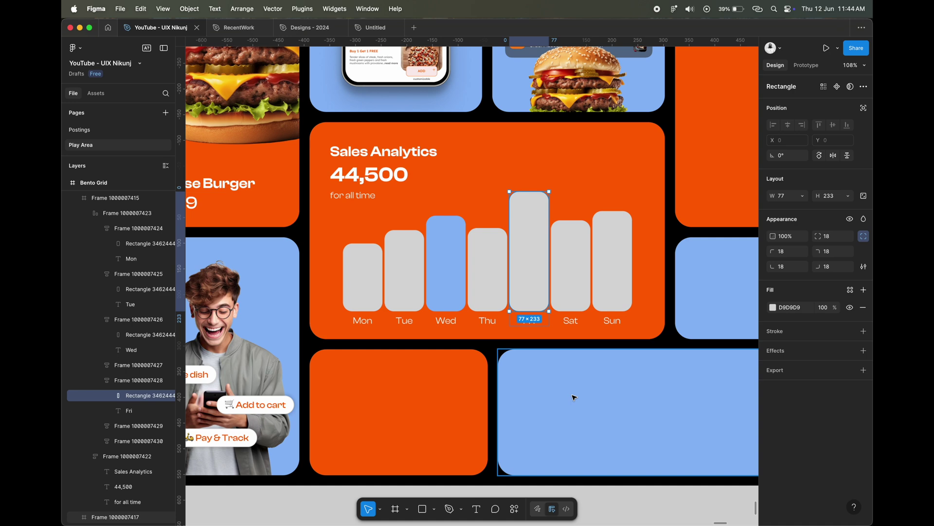
pyautogui.press('i')
pyautogui.click(576, 397)
pyautogui.press('Escape')
pyautogui.press('Escape')
pyautogui.press('Tab')
# Fill the Mon, Tue, Thu, Sat and Sun bars white (FFFFFF).
pyautogui.click(362, 272)
pyautogui.keyDown('shift'); pyautogui.click(404, 272); pyautogui.keyUp('shift')
pyautogui.keyDown('shift'); pyautogui.click(488, 272); pyautogui.keyUp('shift')
pyautogui.keyDown('shift'); pyautogui.click(570, 265); pyautogui.keyUp('shift')
pyautogui.keyDown('shift'); pyautogui.click(612, 265); pyautogui.keyUp('shift')
pyautogui.click(774, 307)
pyautogui.click(649, 306)
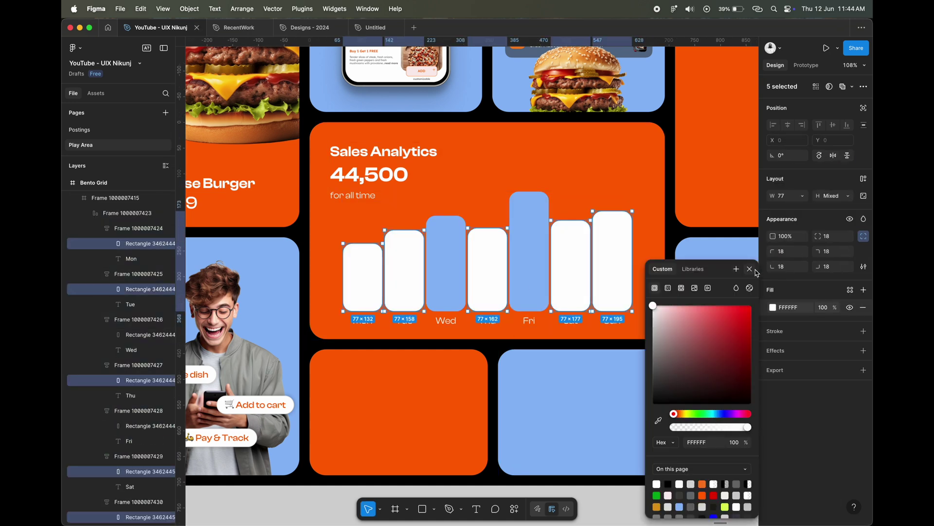
pyautogui.press('Escape')
pyautogui.press('Escape')
# Nudge the chart up 10 px in the Sales Analytics card and deselect.
pyautogui.click(468, 282)
pyautogui.scroll(5, 461, 253)
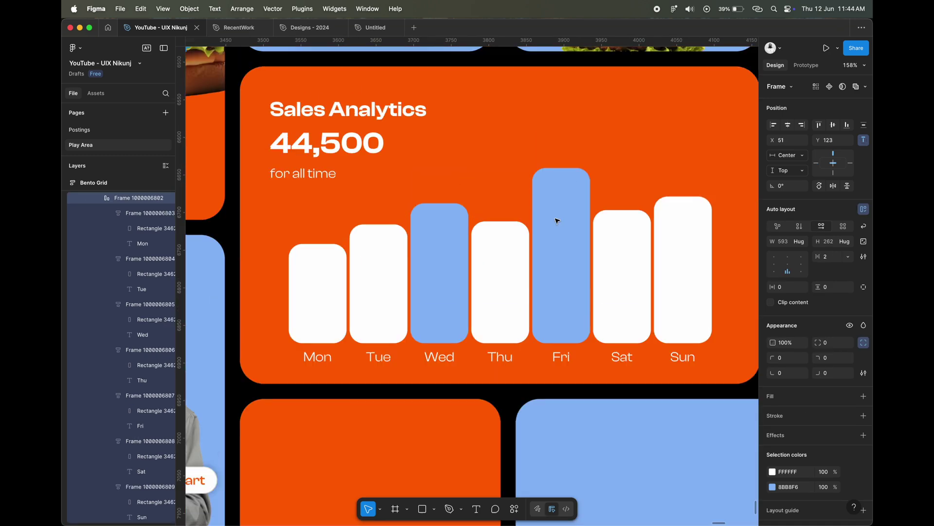
pyautogui.hotkey('shift', 'Up')
pyautogui.scroll(-5, 521, 215)
pyautogui.scroll(-3, 521, 215)
pyautogui.click(563, 474)
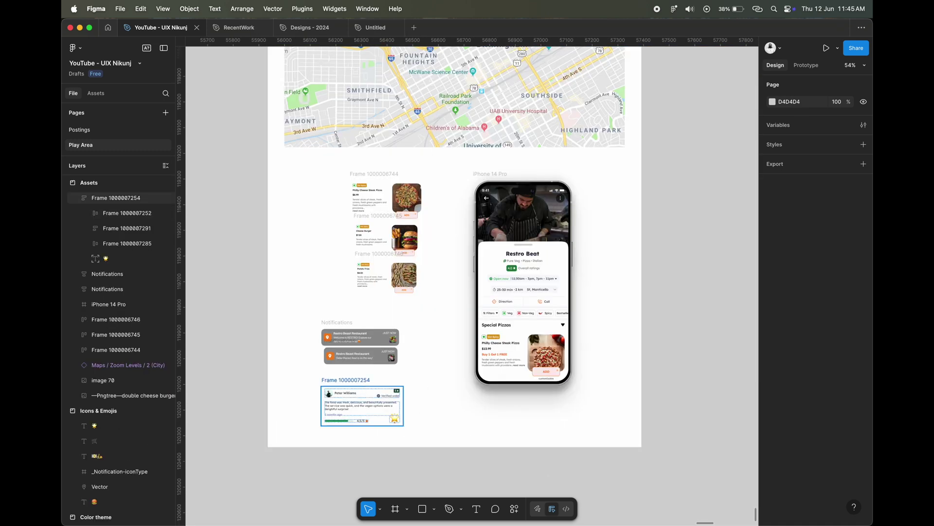
# Copy the 4.5/5 customer review card into the orange tile below the chart.
pyautogui.rightClick(365, 387)
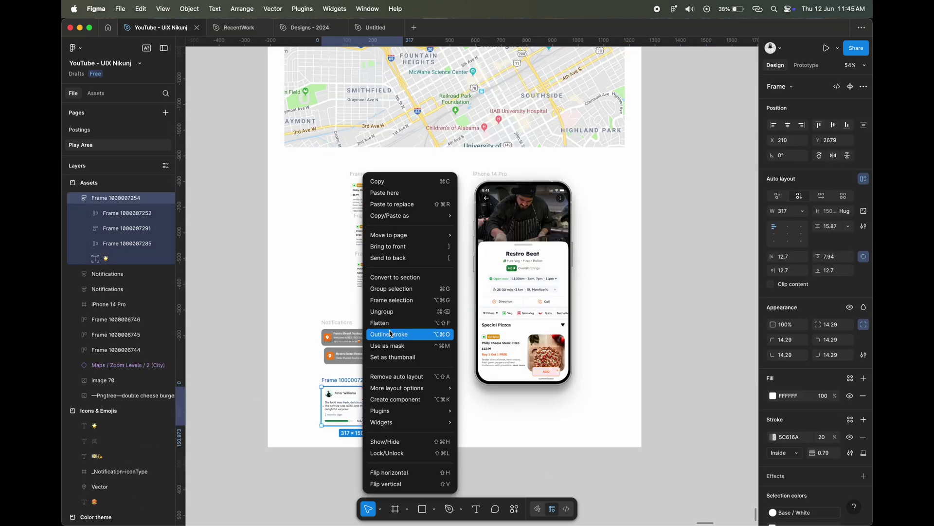
pyautogui.click(385, 181)
pyautogui.hscroll(10, 476, 287)
pyautogui.scroll(5, 492, 334)
pyautogui.click(520, 343)
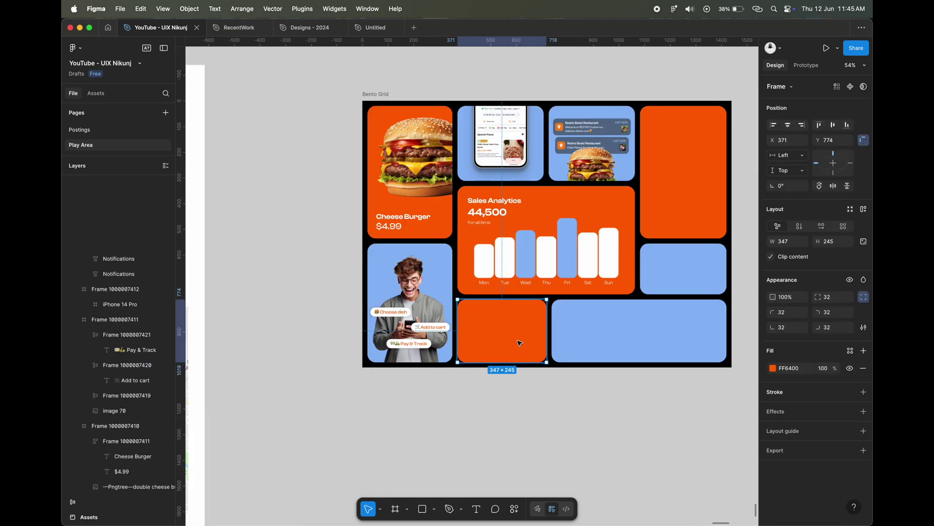
pyautogui.scroll(5, 520, 343)
pyautogui.hotkey('ctrl', 'v')
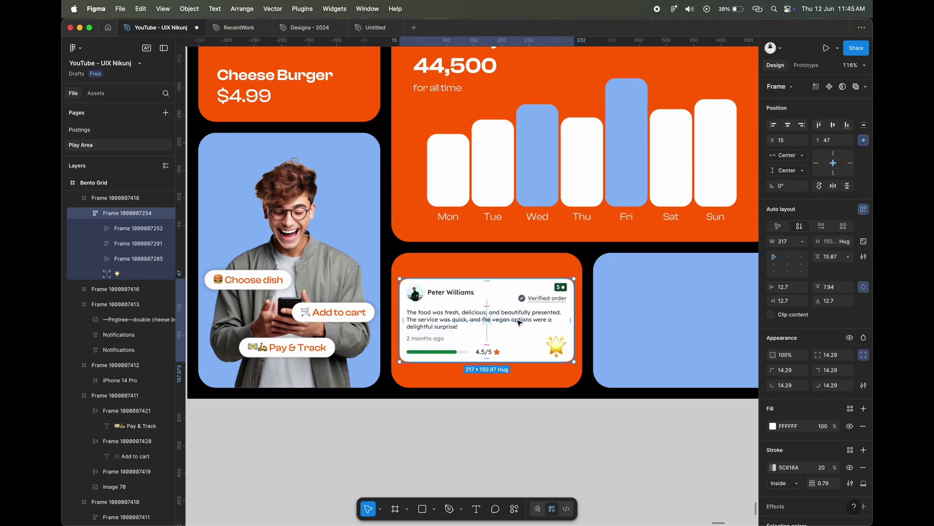
pyautogui.press('Escape')
# Add a white 'Ratings' heading at the tile's top-left, reusing the Sales Analytics heading.
pyautogui.scroll(3, 493, 248)
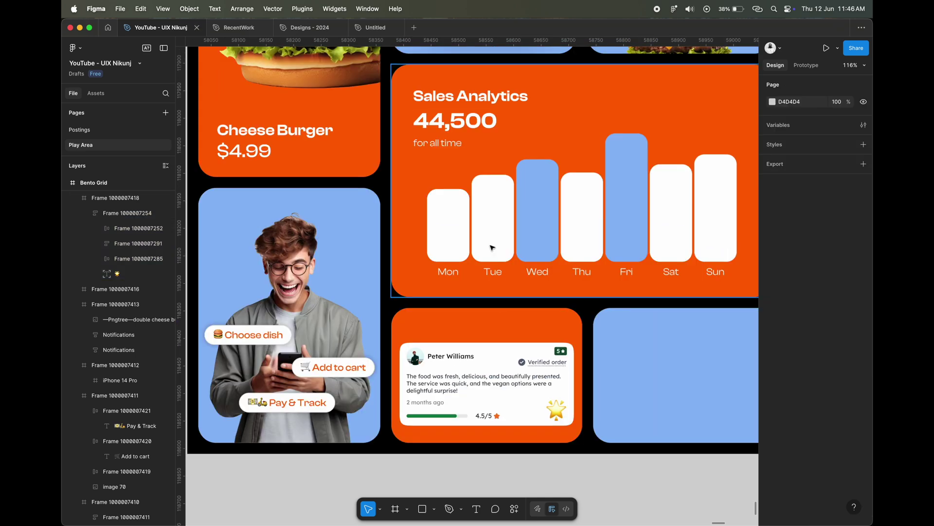
pyautogui.rightClick(480, 100)
pyautogui.click(491, 105)
pyautogui.click(487, 316)
pyautogui.hotkey('ctrl', 'v')
pyautogui.scroll(3, 481, 332)
pyautogui.moveTo(481, 332); pyautogui.dragTo(483, 335)
pyautogui.press('Return')
pyautogui.write('Rq')
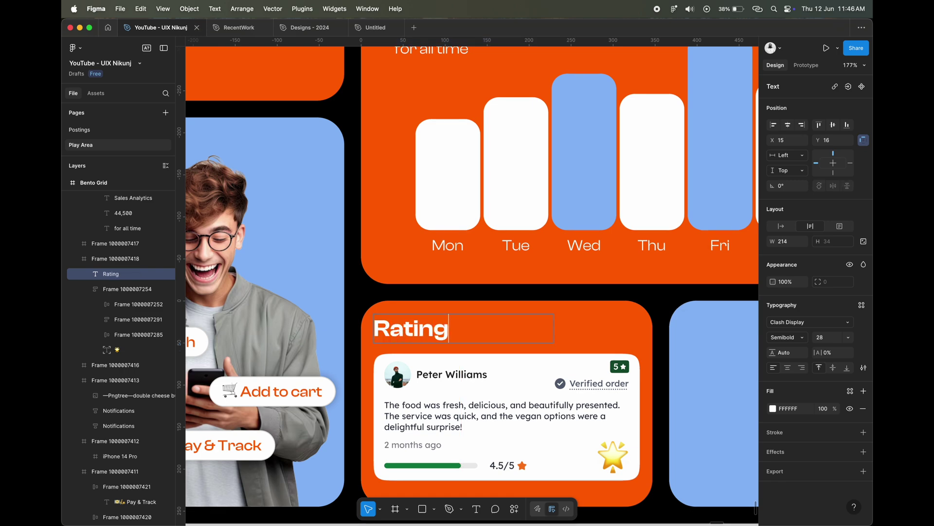
pyautogui.write('s')
pyautogui.press('Escape')
pyautogui.scroll(-3, 534, 229)
pyautogui.press('Right')
pyautogui.click(526, 401)
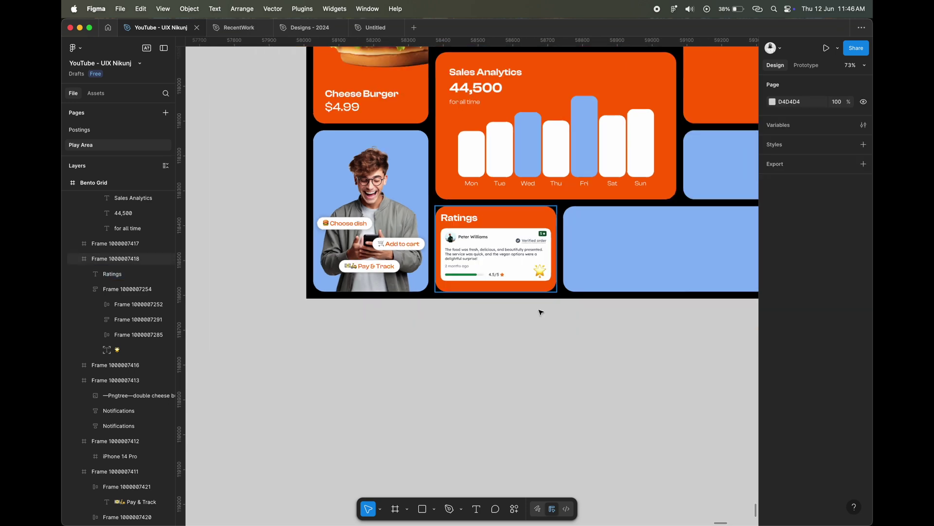
pyautogui.scroll(-5, 541, 311)
# Paste the Birmingham map into the bottom tile and resize it to fit.
pyautogui.hscroll(-5, 514, 263)
pyautogui.rightClick(355, 162)
pyautogui.click(376, 169)
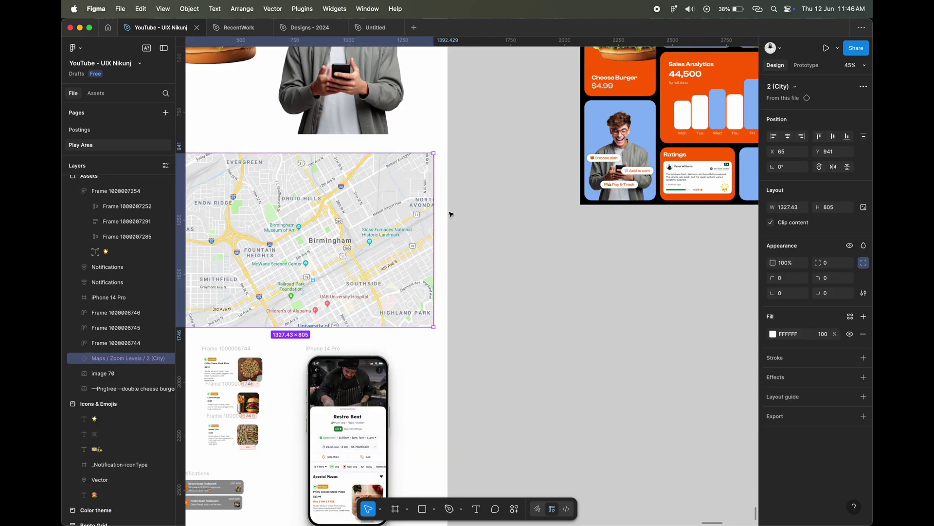
pyautogui.hscroll(10, 484, 171)
pyautogui.click(481, 171)
pyautogui.hotkey('ctrl', 'v')
pyautogui.scroll(2, 480, 170)
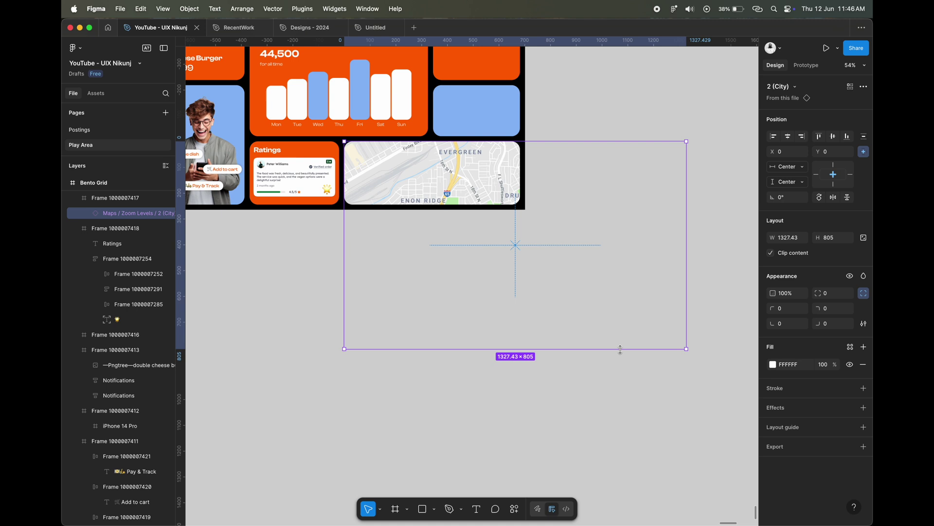
pyautogui.moveTo(688, 245); pyautogui.dragTo(523, 244)
pyautogui.moveTo(470, 348); pyautogui.dragTo(455, 226)
pyautogui.click(547, 198)
# Paste the location pin icon onto the map.
pyautogui.hscroll(-5, 536, 185)
pyautogui.scroll(-5, 526, 169)
pyautogui.hscroll(-5, 438, 195)
pyautogui.scroll(10, 389, 137)
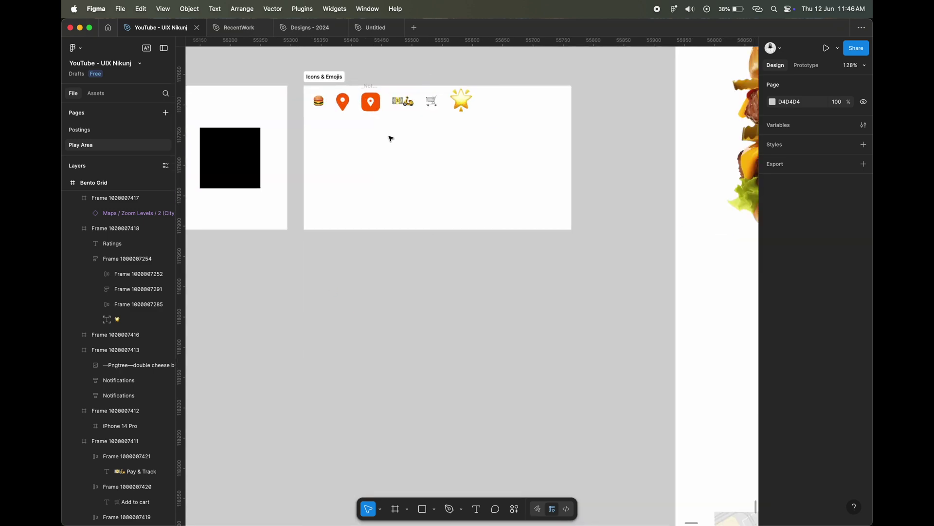
pyautogui.scroll(2, 346, 138)
pyautogui.rightClick(346, 139)
pyautogui.click(388, 267)
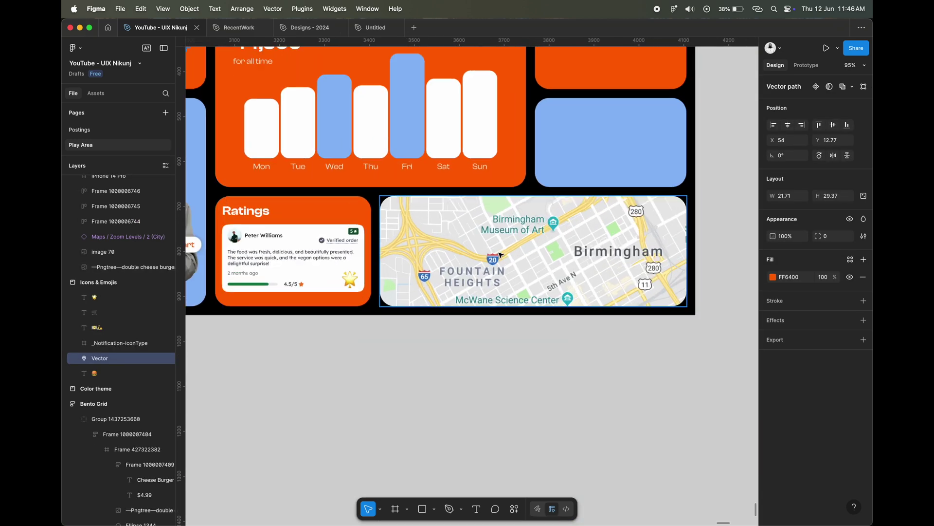
pyautogui.press('super+v')
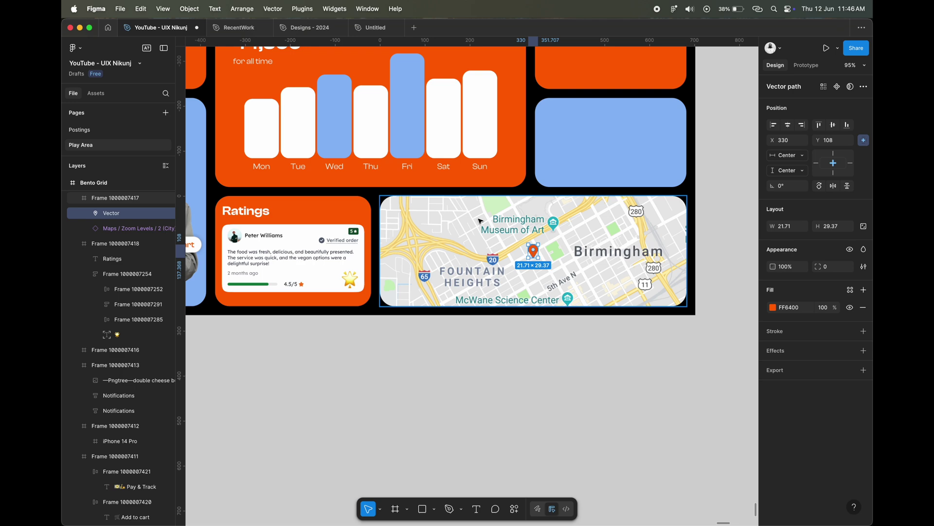
# Place a copy of the Add to cart text just below the map pin.
pyautogui.hscroll(-3, 573, 290)
pyautogui.click(240, 247)
pyautogui.rightClick(250, 209)
pyautogui.hscroll(6, 403, 239)
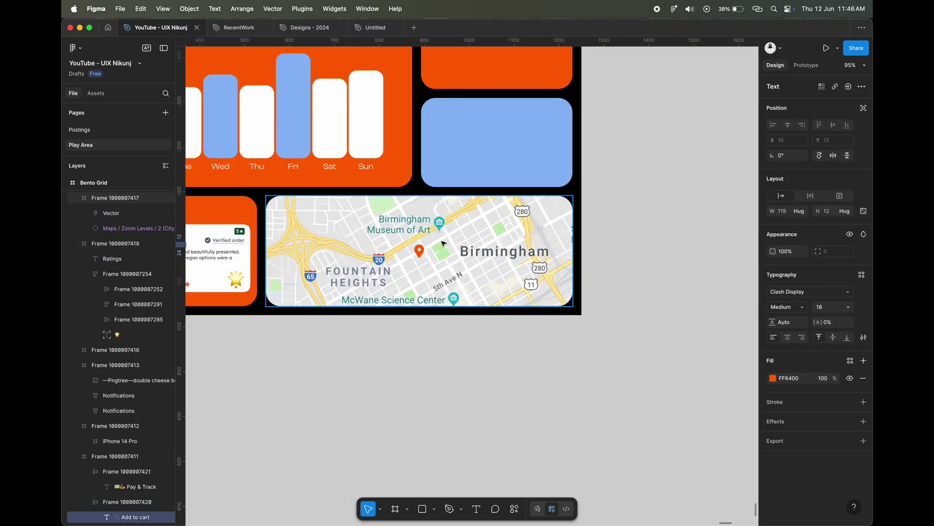
pyautogui.doubleClick(403, 239)
pyautogui.press('Escape')
pyautogui.click(508, 229)
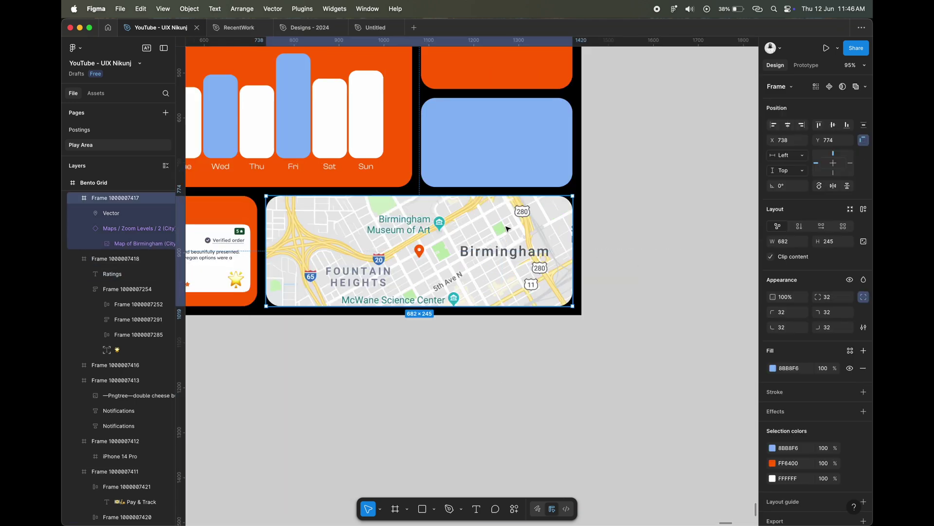
pyautogui.press('super+v')
pyautogui.moveTo(408, 254); pyautogui.dragTo(421, 267)
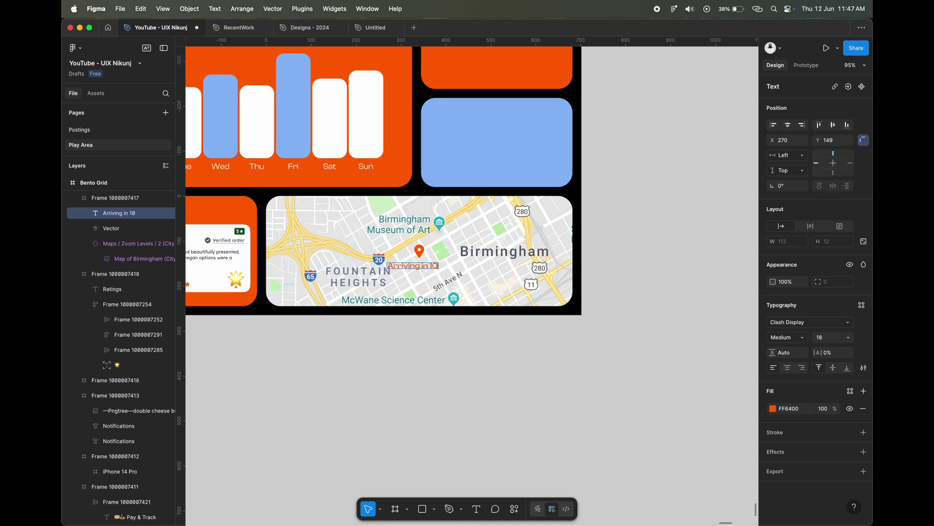
pyautogui.write('mins')
# Wrap the label in auto layout with a 2F2F2F background and FFFFFF text.
pyautogui.hotkey('shift', 'a')
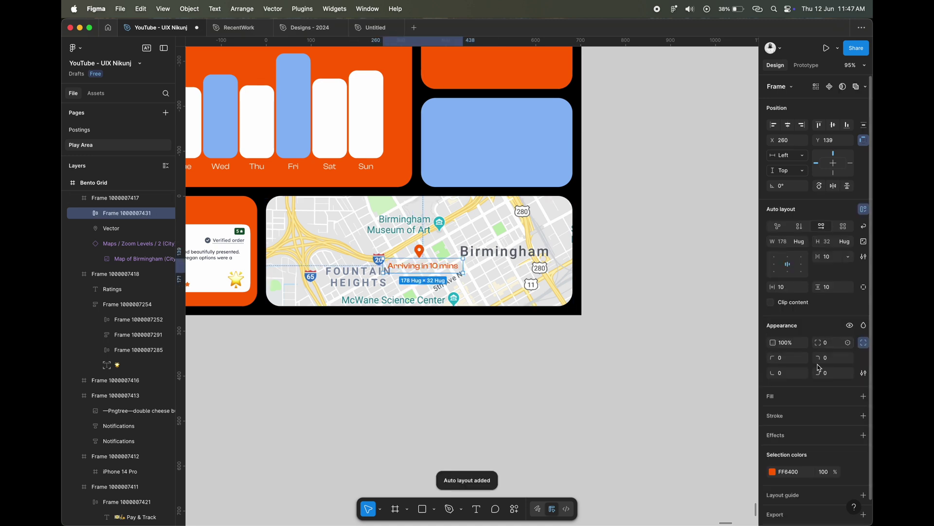
pyautogui.click(772, 414)
pyautogui.write('2F2F2F')
pyautogui.press('Return')
pyautogui.click(773, 413)
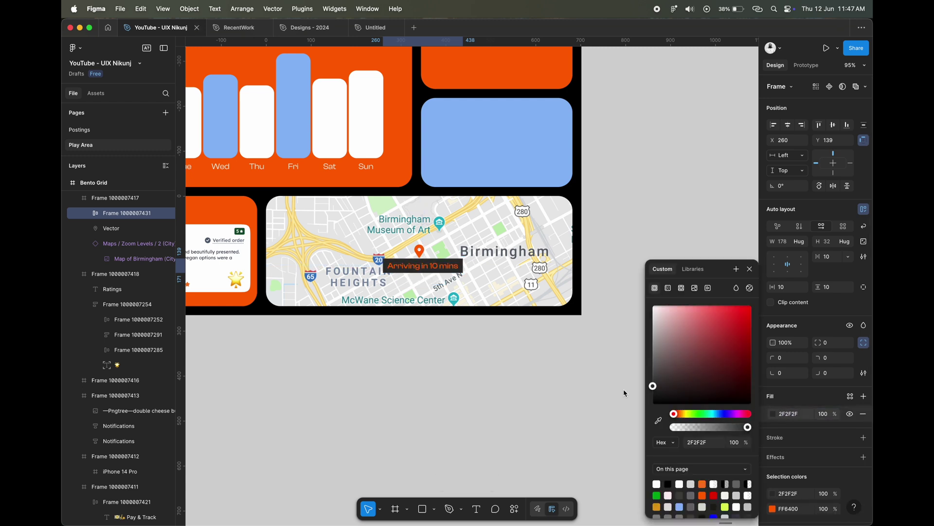
pyautogui.click(801, 464)
pyautogui.write('FFFFFF')
pyautogui.press('Tab')
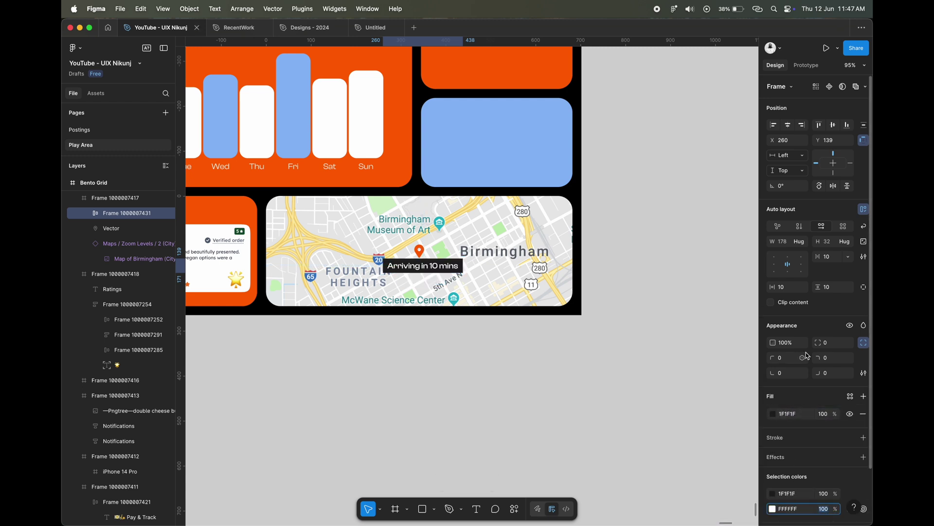
# Group the map pin and the 'Arriving in 10 mins' label in an auto-layout frame.
pyautogui.scroll(5, 411, 258)
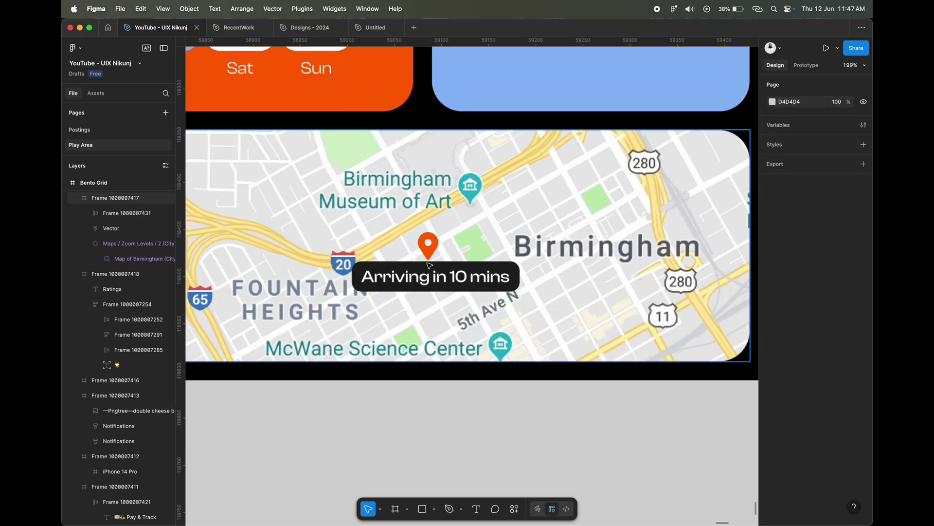
pyautogui.click(419, 275)
pyautogui.keyDown('shift'); pyautogui.click(425, 250); pyautogui.keyUp('shift')
pyautogui.hotkey('shift', 'a')
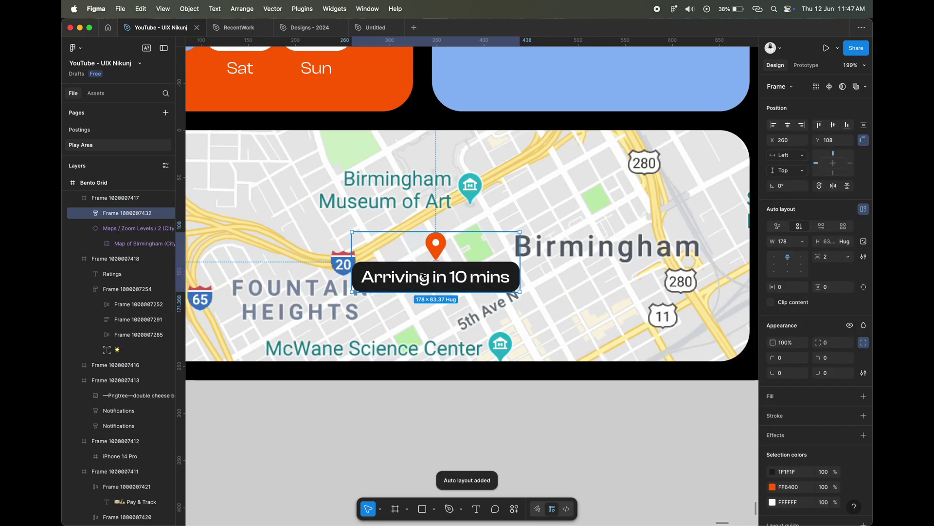
pyautogui.press('Return')
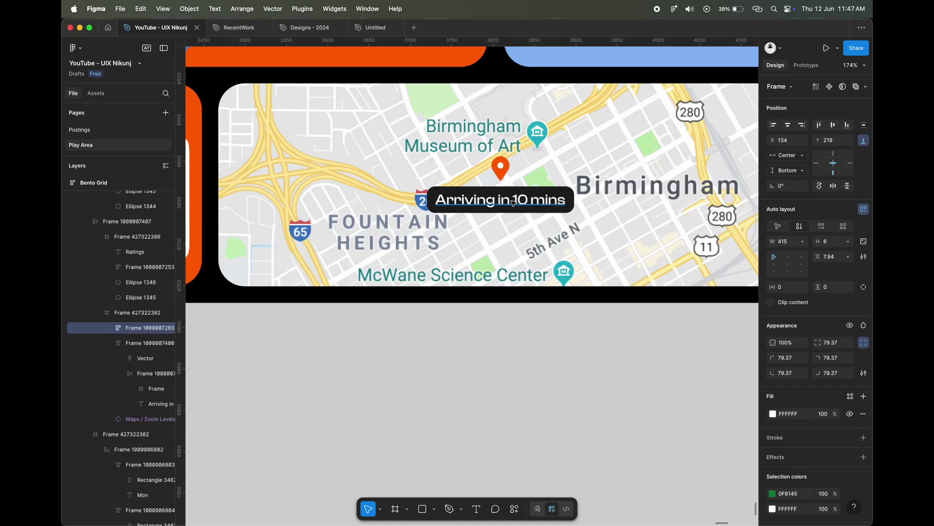
# Replace a duplicate of the label text with a clock icon and set the pill to Hug.
pyautogui.moveTo(513, 202); pyautogui.dragTo(496, 202)
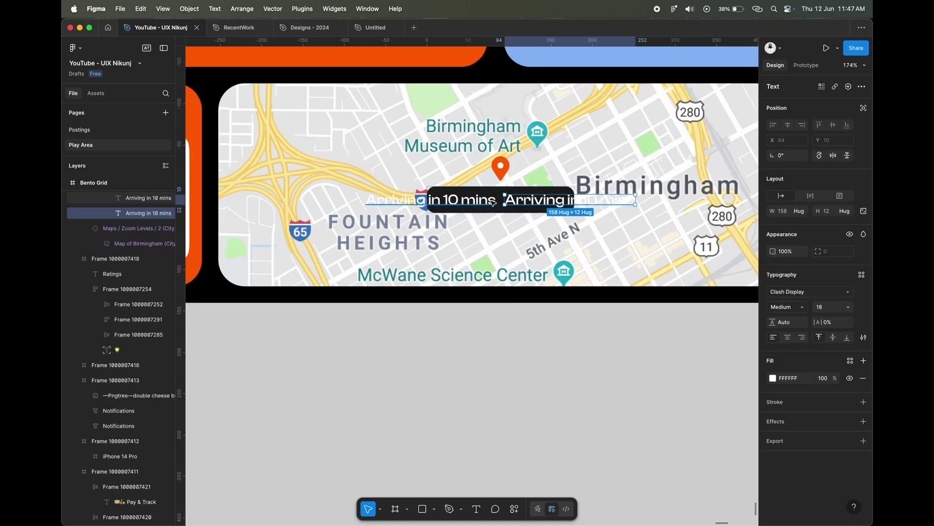
pyautogui.rightClick(496, 203)
pyautogui.click(520, 229)
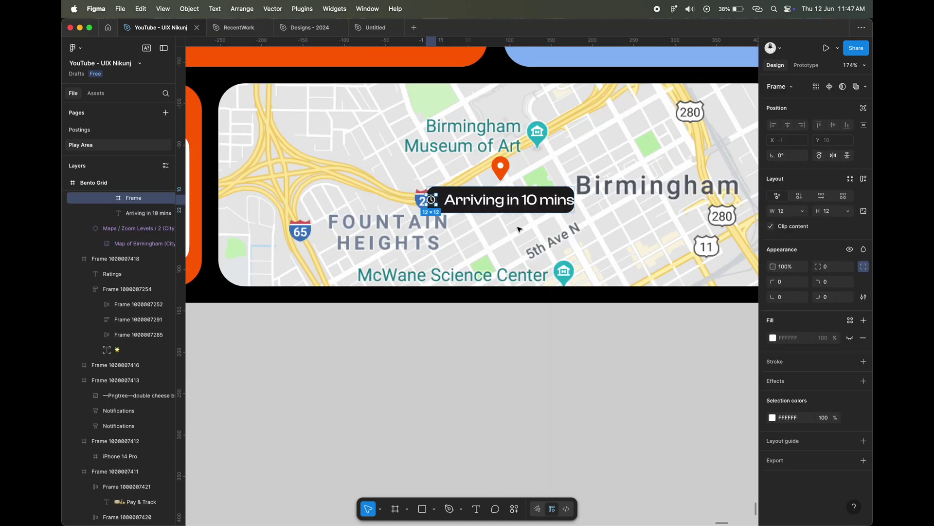
pyautogui.click(487, 210)
pyautogui.click(801, 215)
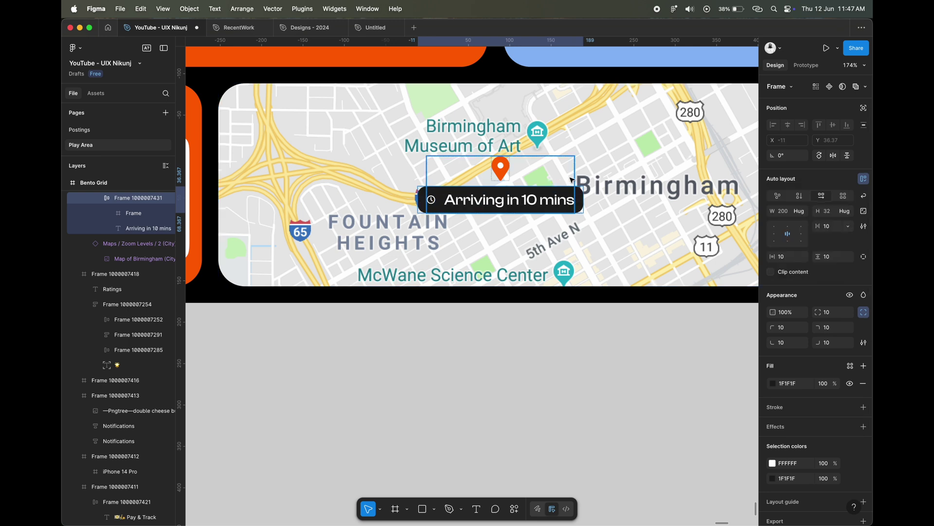
# Re-wrap pin and pill in a hugging auto-layout frame and set the pill fill to 77% opacity.
pyautogui.hotkey('shift', 'a')
pyautogui.click(803, 242)
pyautogui.click(813, 257)
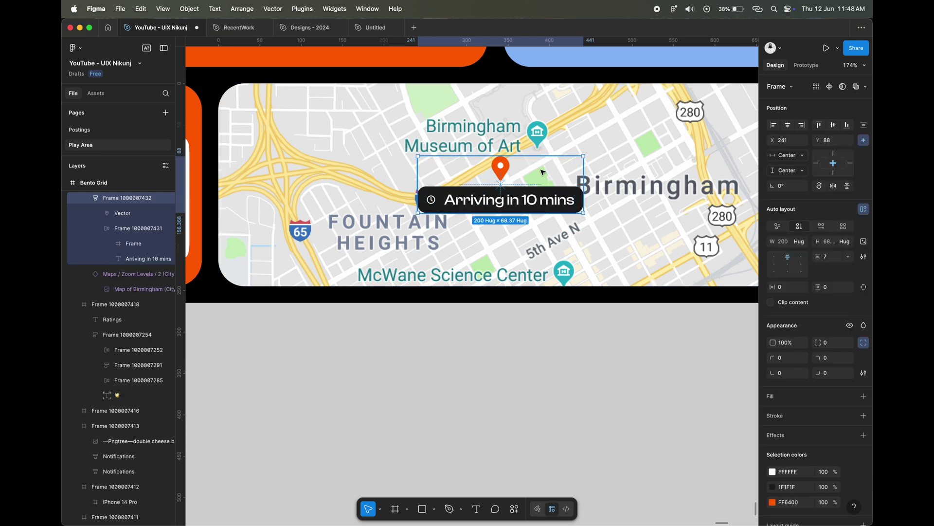
pyautogui.doubleClick(559, 204)
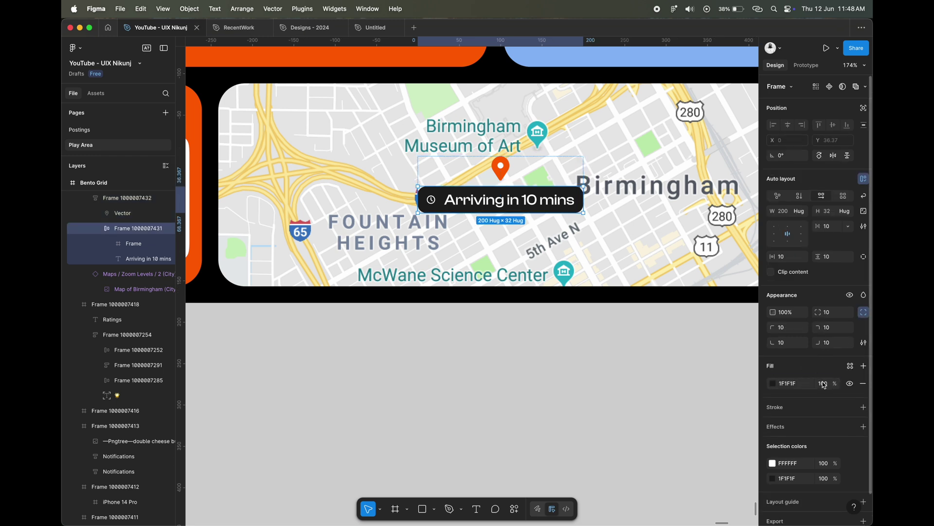
pyautogui.click(536, 347)
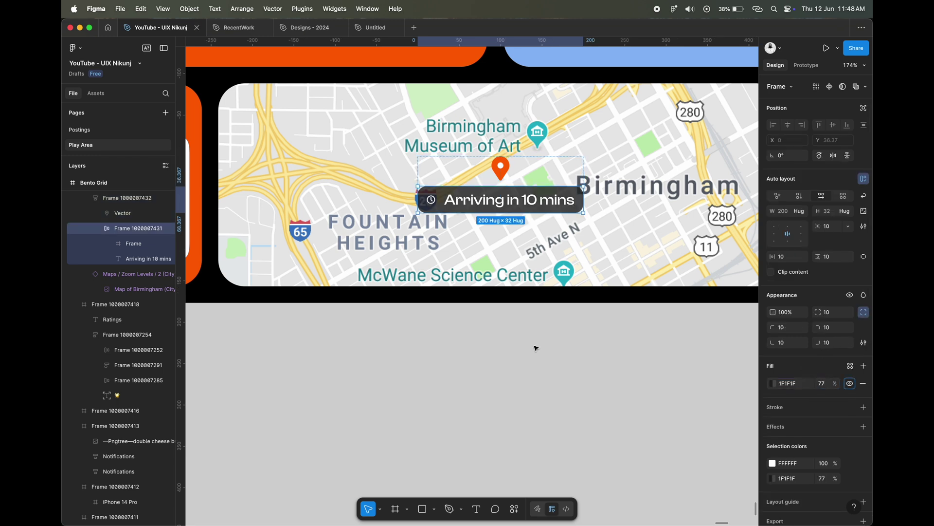
# Draw a 400×10 white FFFFFF track rectangle near the bottom of the map card.
pyautogui.press('r')
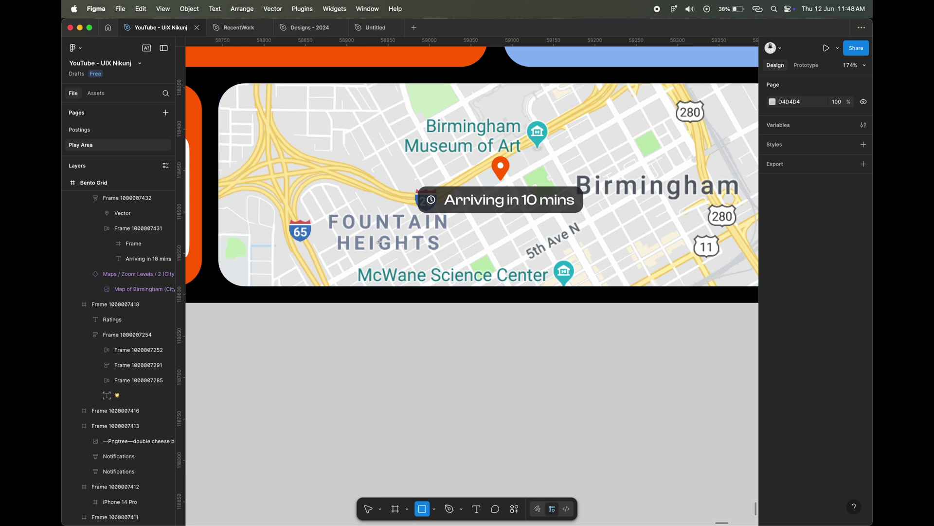
pyautogui.click(349, 245)
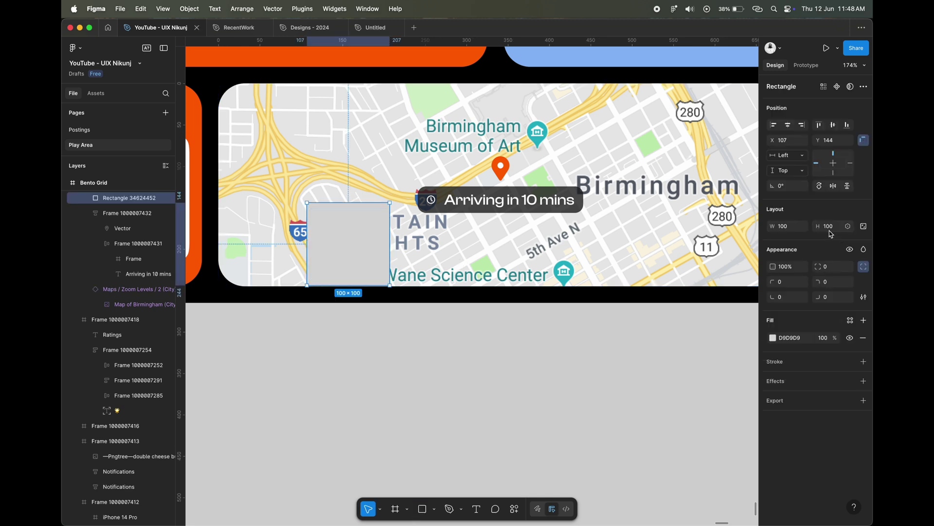
pyautogui.write('10')
pyautogui.press('Return')
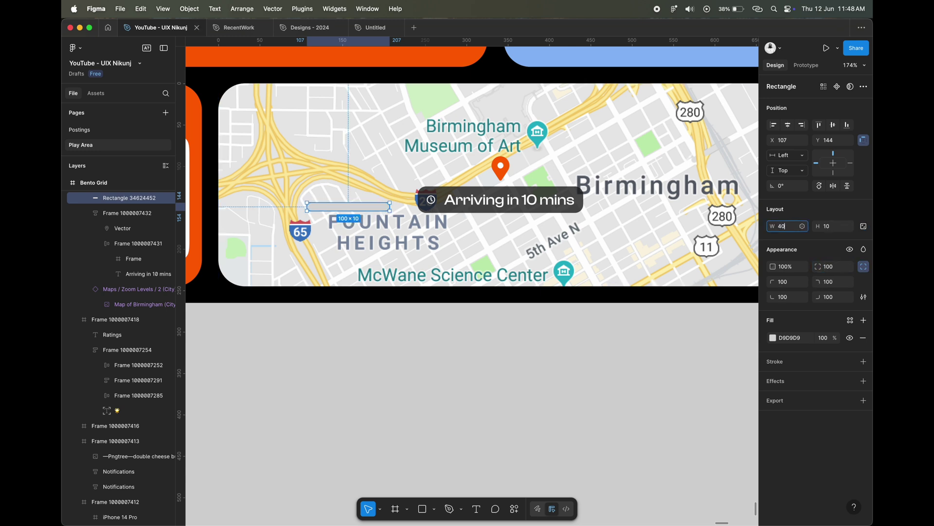
pyautogui.write('0')
pyautogui.press('Tab')
pyautogui.moveTo(362, 214); pyautogui.dragTo(362, 257)
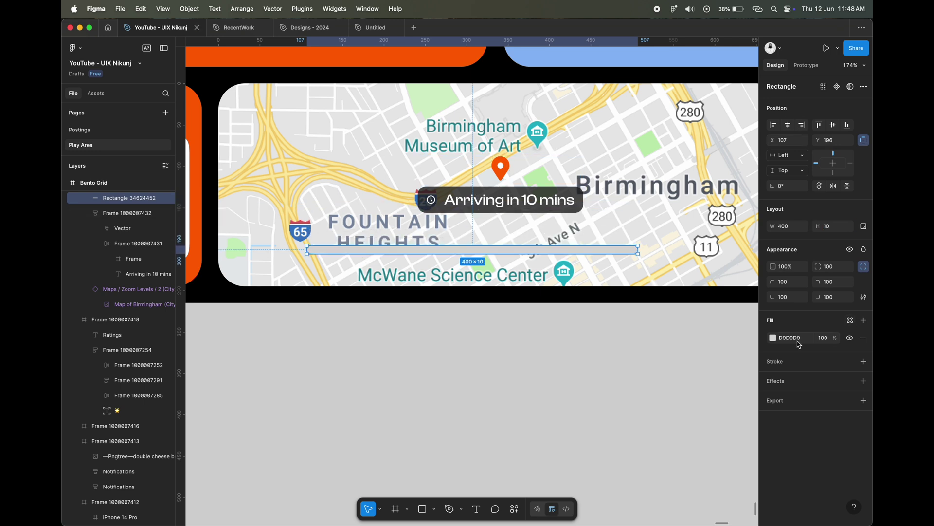
pyautogui.write('FFFFFF')
pyautogui.press('Tab')
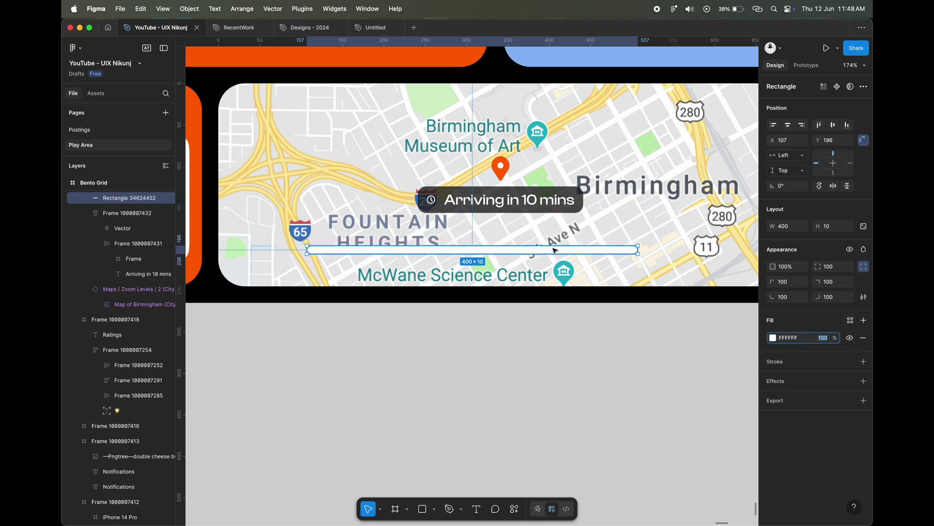
pyautogui.hotkey('shift', 'Right')
pyautogui.hotkey('shift', 'Down')
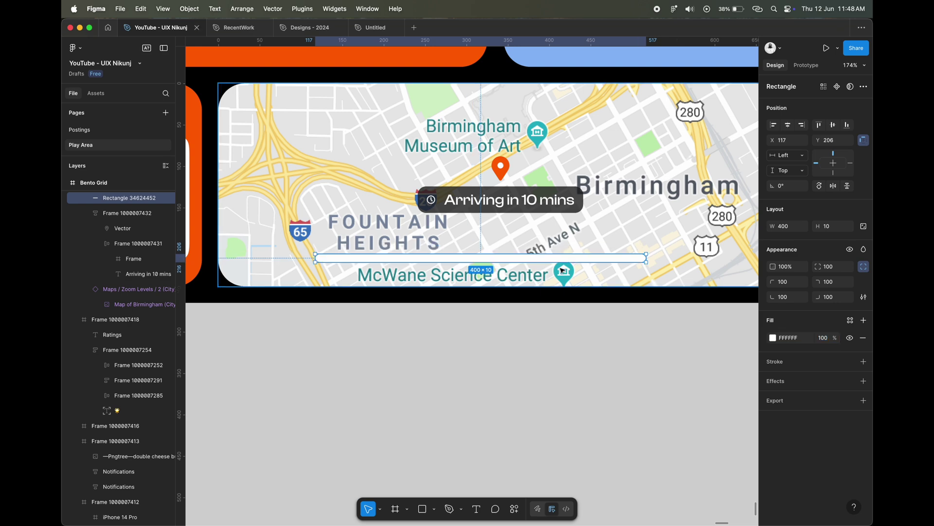
pyautogui.scroll(3, 563, 270)
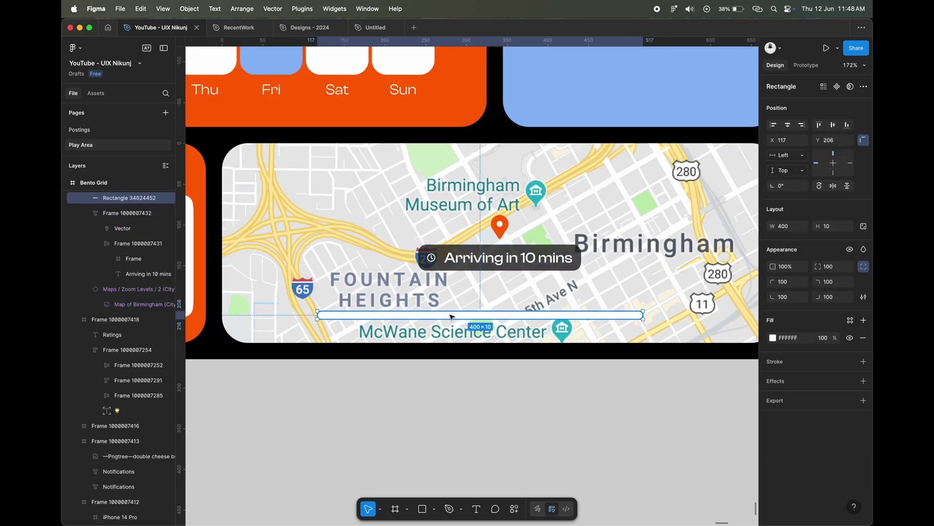
# Add a shorter 0F8145 green fill bar over the track and wrap both in auto layout.
pyautogui.press('super+d')
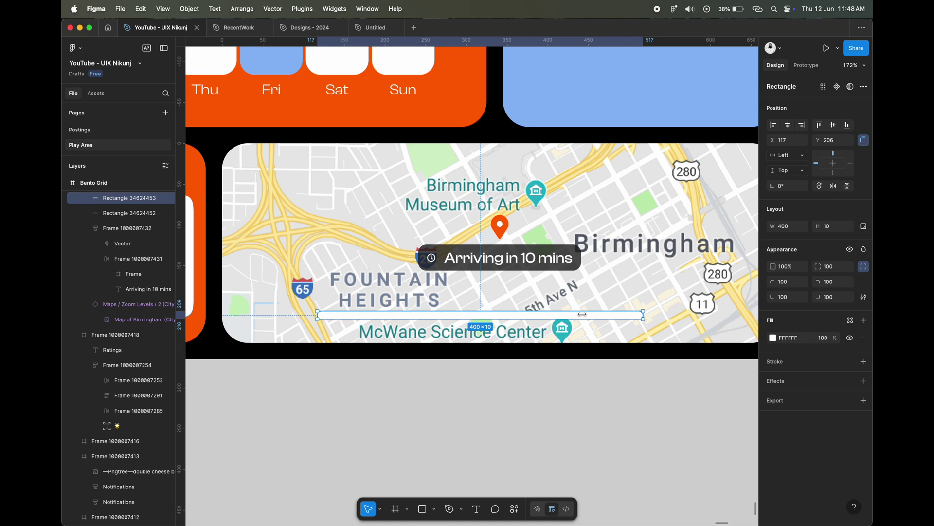
pyautogui.moveTo(583, 315); pyautogui.dragTo(477, 317)
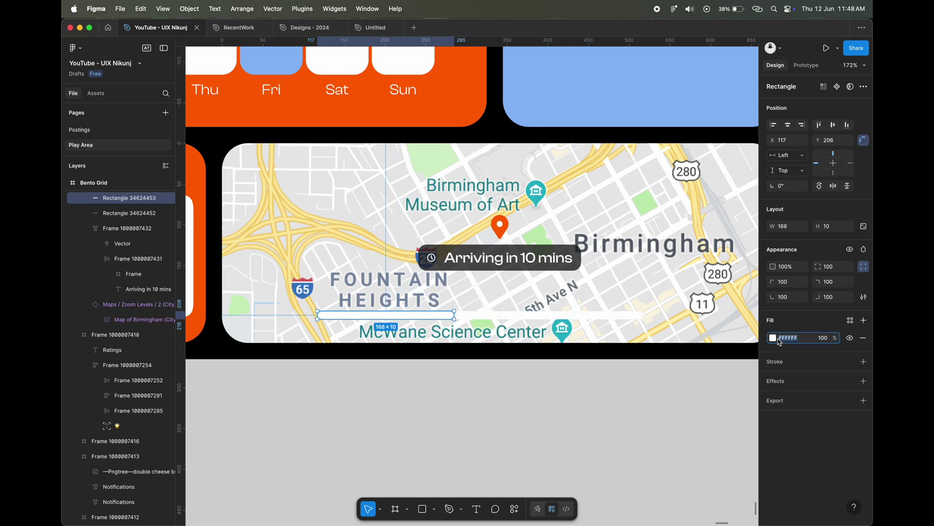
pyautogui.write('0F8145')
pyautogui.press('Return')
pyautogui.keyDown('shift'); pyautogui.click(485, 317); pyautogui.keyUp('shift')
pyautogui.hotkey('shift', 'a')
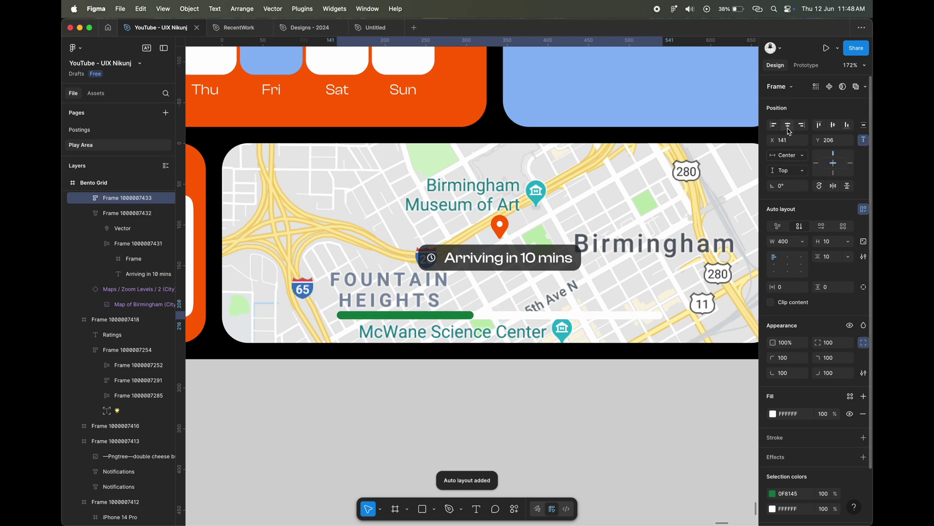
pyautogui.click(506, 384)
pyautogui.keyDown('ctrl'); pyautogui.scroll(-5, 573, 281); pyautogui.keyUp('ctrl')
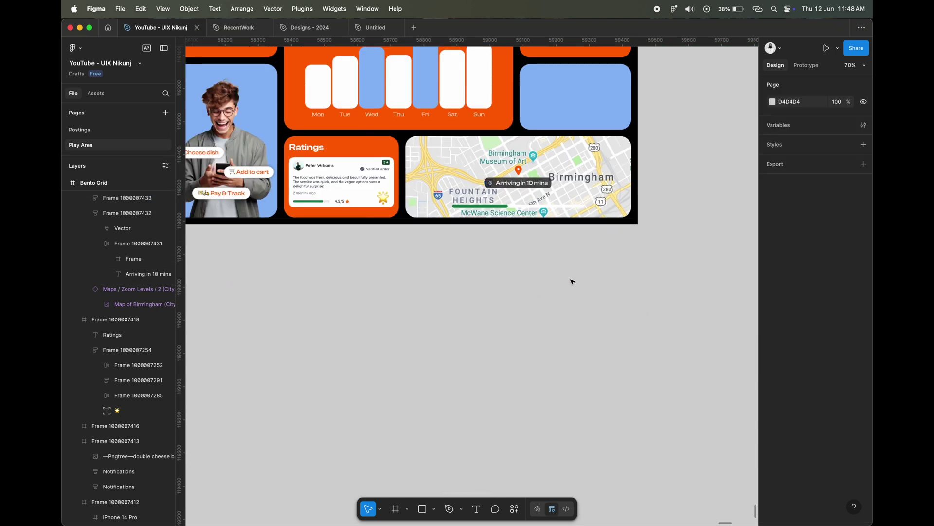
# Paste the Sales Analytics heading into the right orange card at position 24, 28.
pyautogui.keyDown('ctrl'); pyautogui.scroll(-5, 572, 282); pyautogui.keyUp('ctrl')
pyautogui.click(565, 282)
pyautogui.scroll(1, 454, 270)
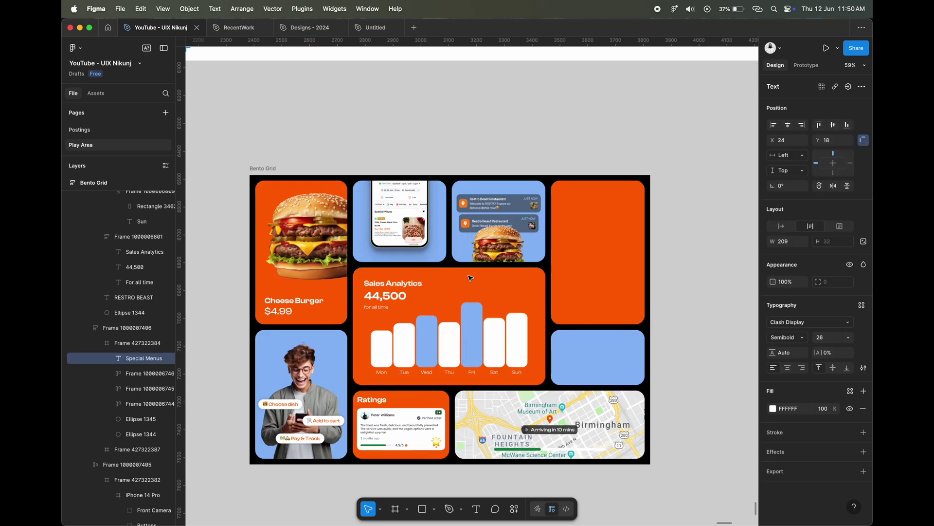
pyautogui.click(426, 282)
pyautogui.rightClick(426, 282)
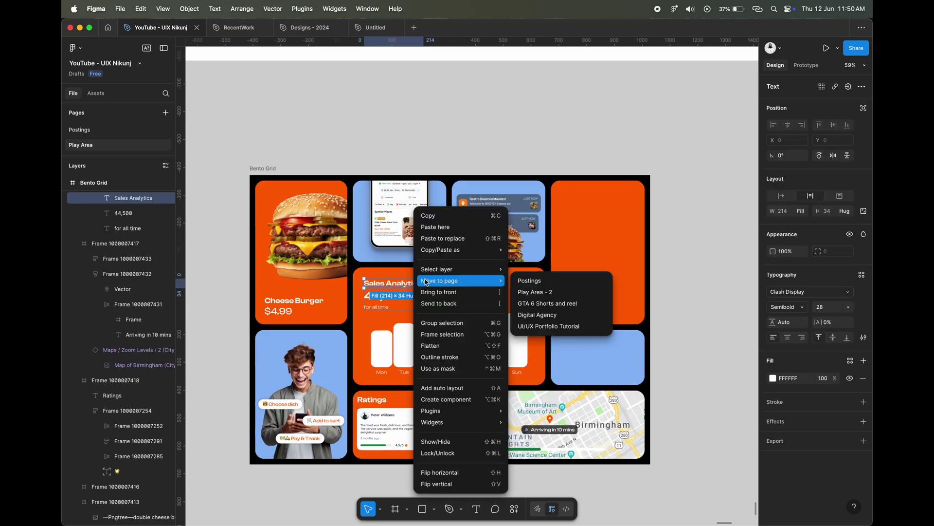
pyautogui.click(429, 215)
pyautogui.click(566, 218)
pyautogui.press('super+v')
pyautogui.keyDown('ctrl'); pyautogui.scroll(3, 566, 217); pyautogui.keyUp('ctrl')
pyautogui.keyDown('ctrl'); pyautogui.scroll(4, 605, 199); pyautogui.keyUp('ctrl')
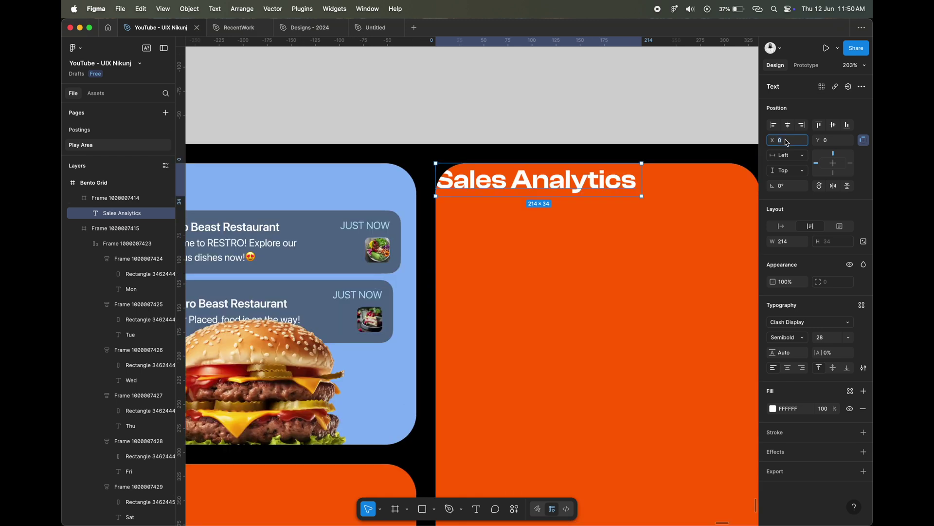
pyautogui.press('Tab')
pyautogui.write('2')
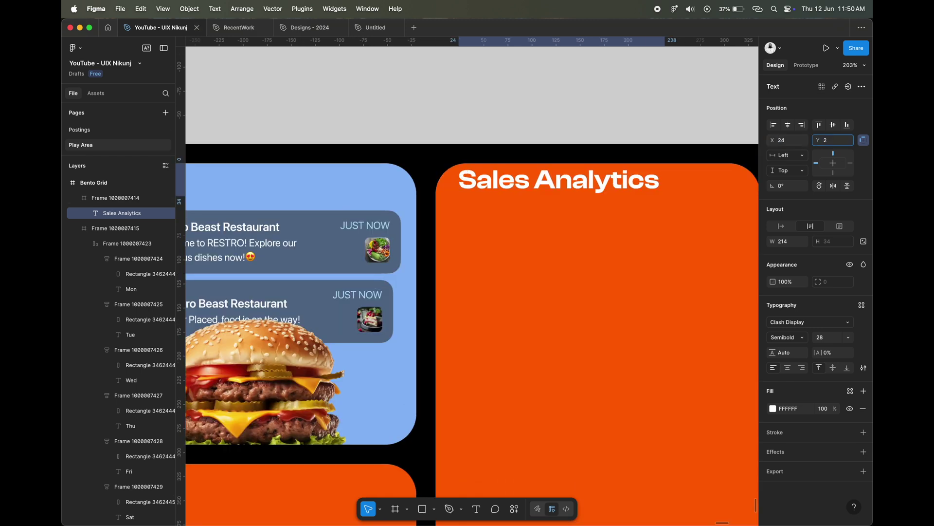
pyautogui.write('8')
pyautogui.press('Return')
pyautogui.keyDown('ctrl'); pyautogui.scroll(-5, 501, 235); pyautogui.keyUp('ctrl')
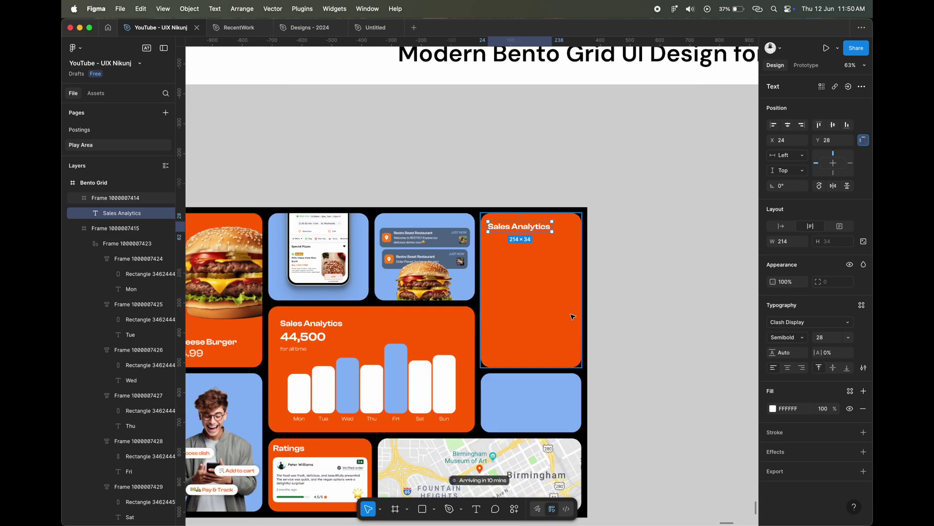
pyautogui.click(605, 302)
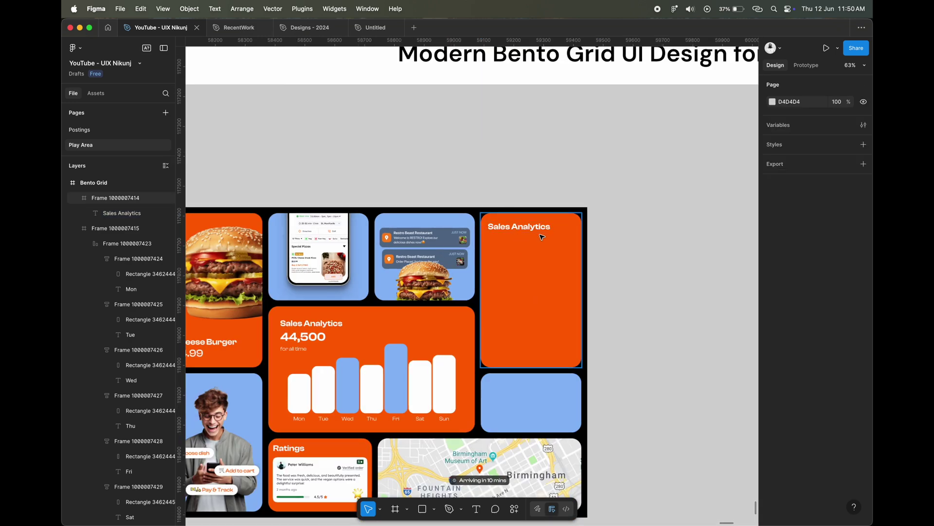
# Retype the pasted heading as 'Special Menu'.
pyautogui.doubleClick(542, 237)
pyautogui.keyDown('ctrl'); pyautogui.scroll(5, 542, 237); pyautogui.keyUp('ctrl')
pyautogui.write('Sp')
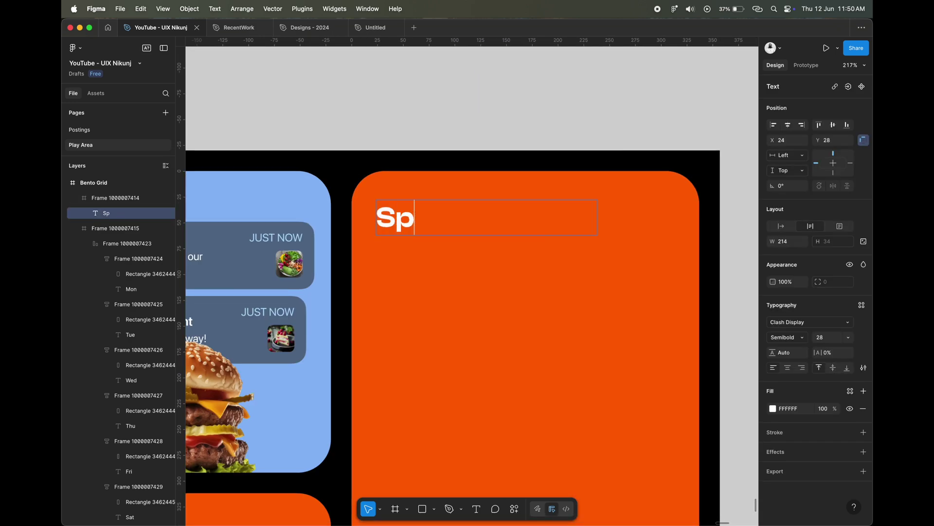
pyautogui.write('u')
pyautogui.press('Escape')
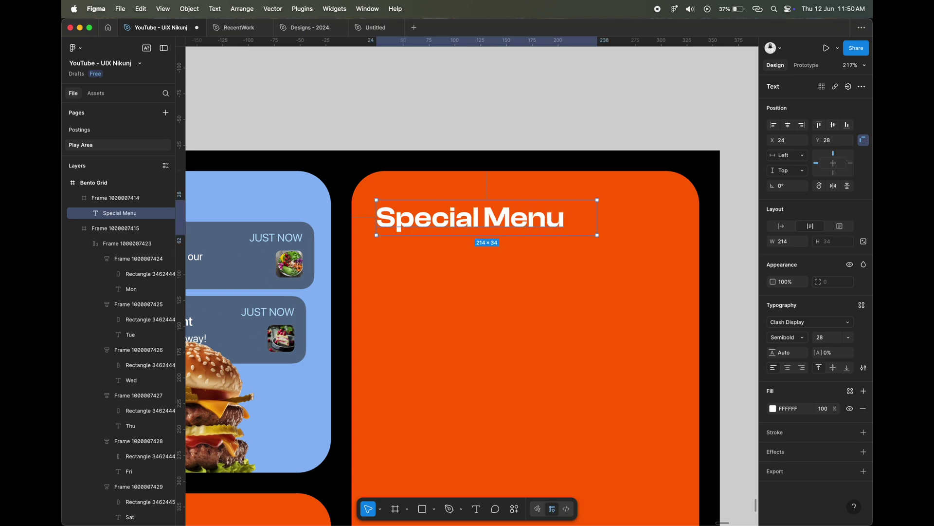
pyautogui.click(546, 132)
pyautogui.keyDown('ctrl'); pyautogui.scroll(-5, 562, 267); pyautogui.keyUp('ctrl')
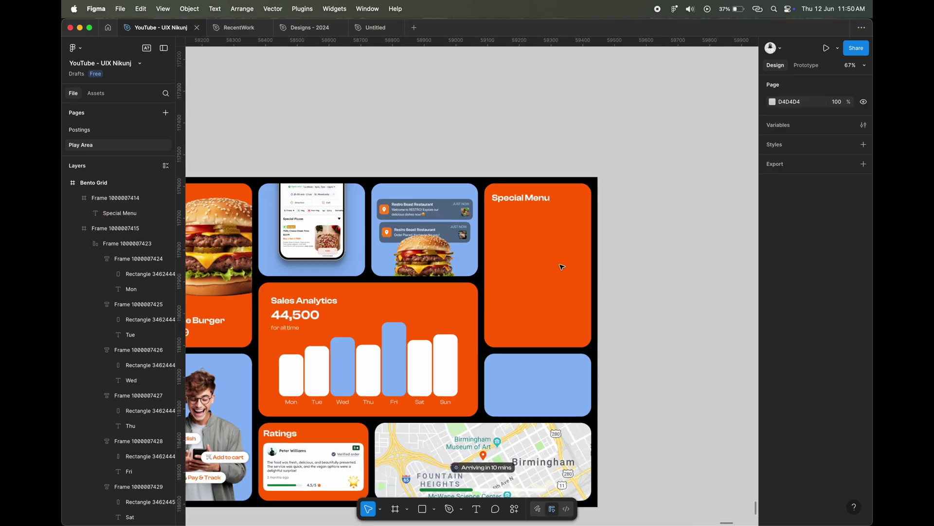
# Copy the pizza, cheese burger and potato fries cards into the Special Menu tile.
pyautogui.keyDown('ctrl'); pyautogui.scroll(-3, 560, 266); pyautogui.keyUp('ctrl')
pyautogui.hscroll(-5, 560, 266)
pyautogui.scroll(-5, 535, 272)
pyautogui.scroll(-5, 511, 277)
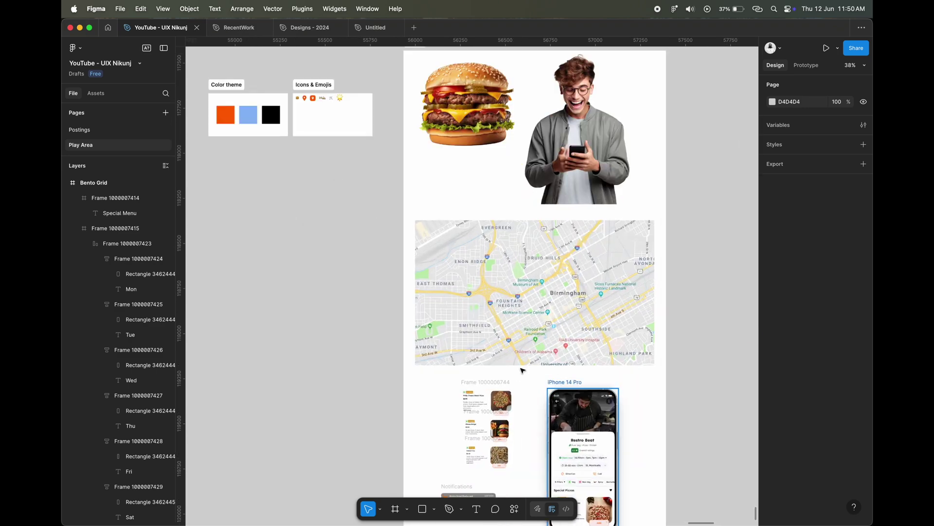
pyautogui.scroll(-5, 491, 284)
pyautogui.keyDown('ctrl'); pyautogui.scroll(3, 490, 284); pyautogui.keyUp('ctrl')
pyautogui.keyDown('ctrl'); pyautogui.scroll(5, 490, 284); pyautogui.keyUp('ctrl')
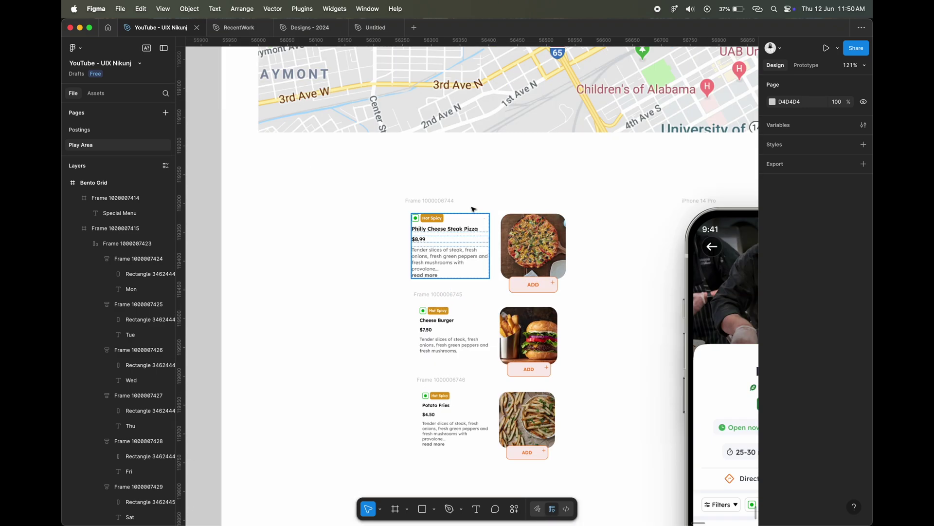
pyautogui.click(442, 200)
pyautogui.keyDown('shift'); pyautogui.click(448, 412); pyautogui.keyUp('shift')
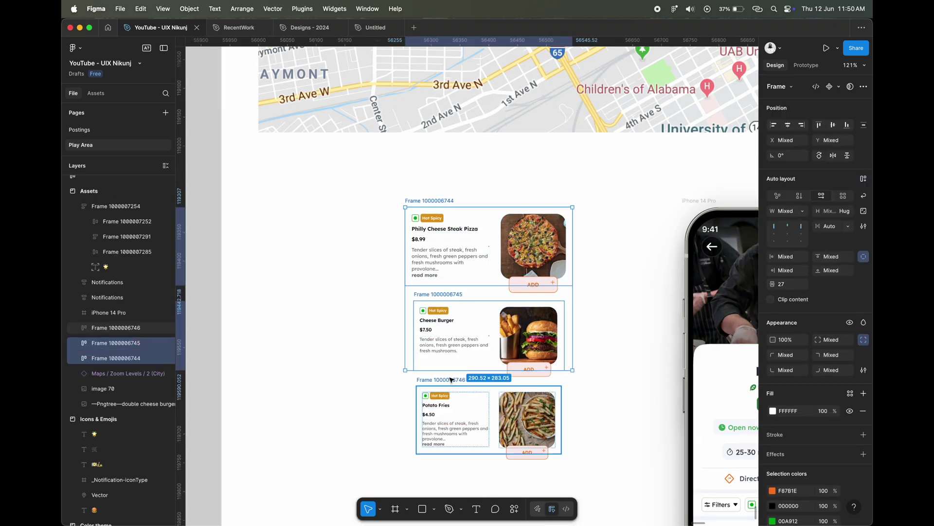
pyautogui.rightClick(450, 414)
pyautogui.click(474, 182)
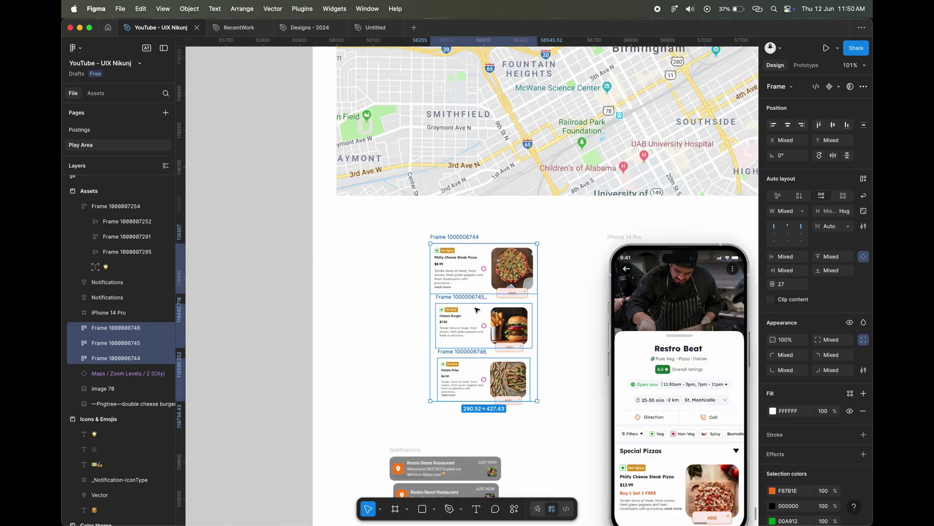
pyautogui.hscroll(10, 475, 308)
pyautogui.keyDown('ctrl'); pyautogui.scroll(3, 553, 197); pyautogui.keyUp('ctrl')
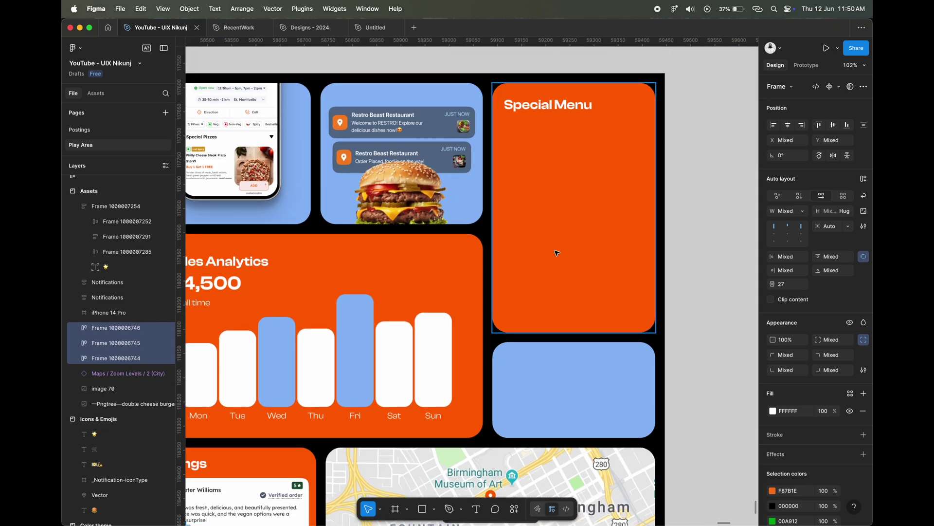
pyautogui.click(555, 252)
pyautogui.hotkey('ctrl', 'v')
# Position the food cards beneath the title with 20 spacing and centre alignment.
pyautogui.scroll(1, 622, 172)
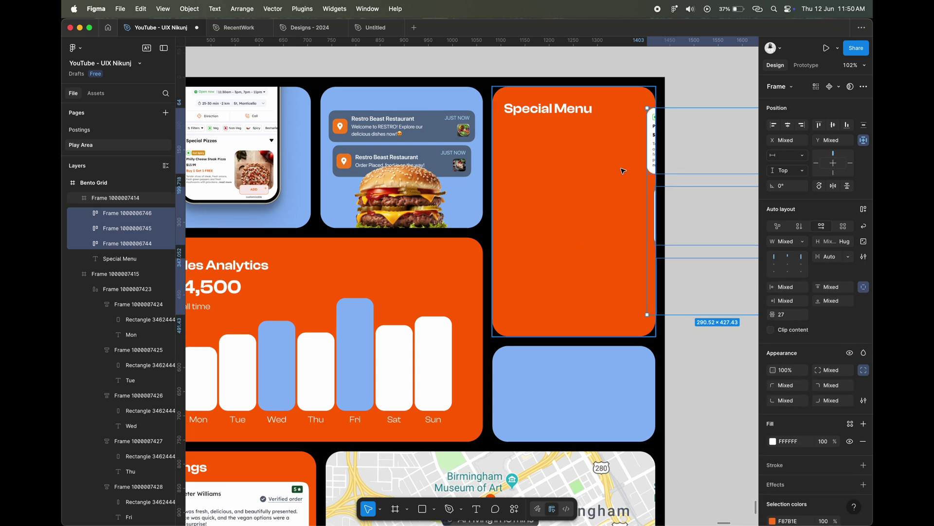
pyautogui.hotkey('shift', 'Left')
pyautogui.hotkey('shift', 'Left')
pyautogui.hotkey('shift', 'Left')
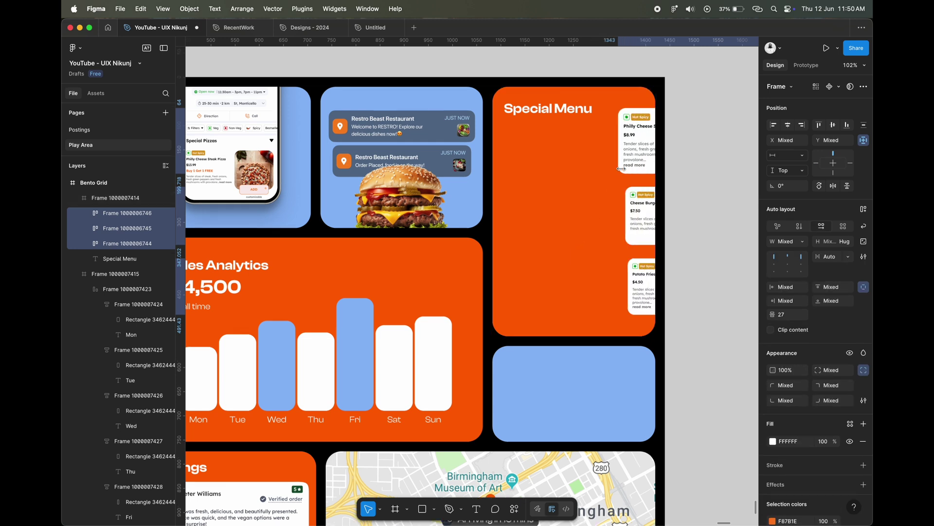
pyautogui.hotkey('shift', 'Left')
pyautogui.hotkey('shift', 'Left')
pyautogui.hotkey('shift', 'Left')
pyautogui.hotkey('shift', 'Left')
pyautogui.hotkey('shift', 'Left')
pyautogui.hotkey('shift', 'Left')
pyautogui.hotkey('shift', 'Left')
pyautogui.hotkey('shift', 'Left')
pyautogui.hotkey('shift', 'Left')
pyautogui.hotkey('shift', 'Left')
pyautogui.hotkey('shift', 'Left')
pyautogui.hotkey('shift', 'Left')
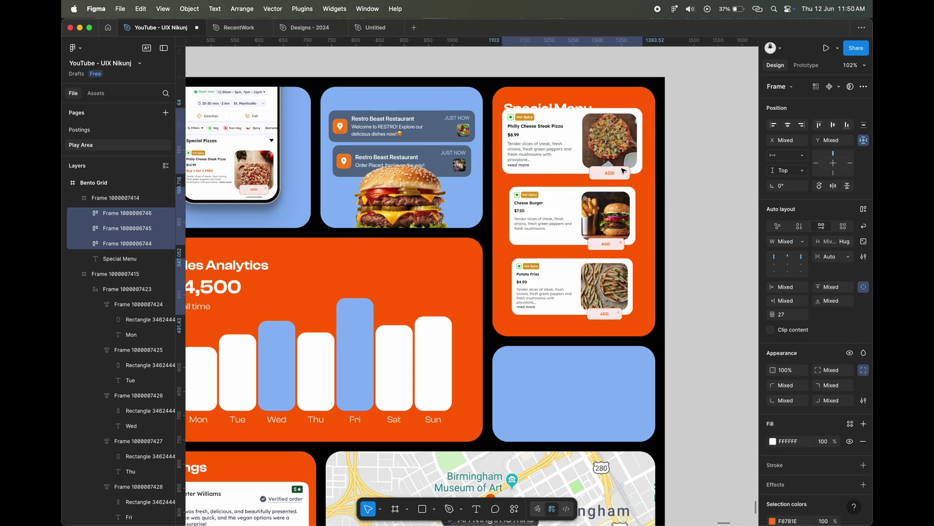
pyautogui.scroll(3, 602, 149)
pyautogui.scroll(3, 605, 140)
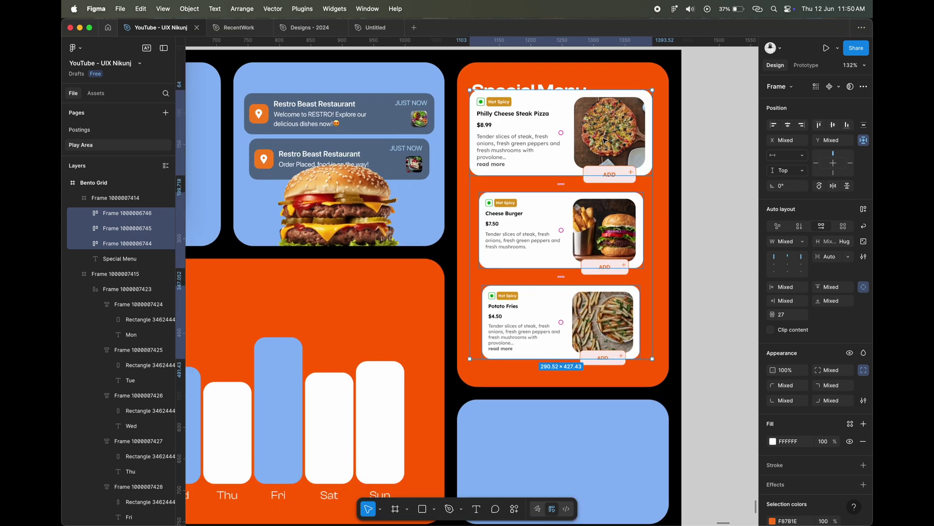
pyautogui.moveTo(605, 138); pyautogui.dragTo(606, 154)
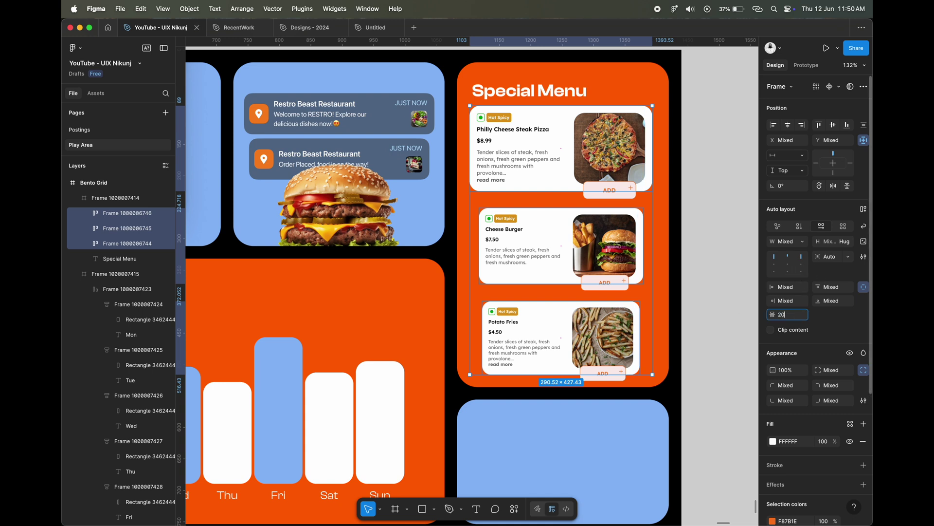
pyautogui.press('Return')
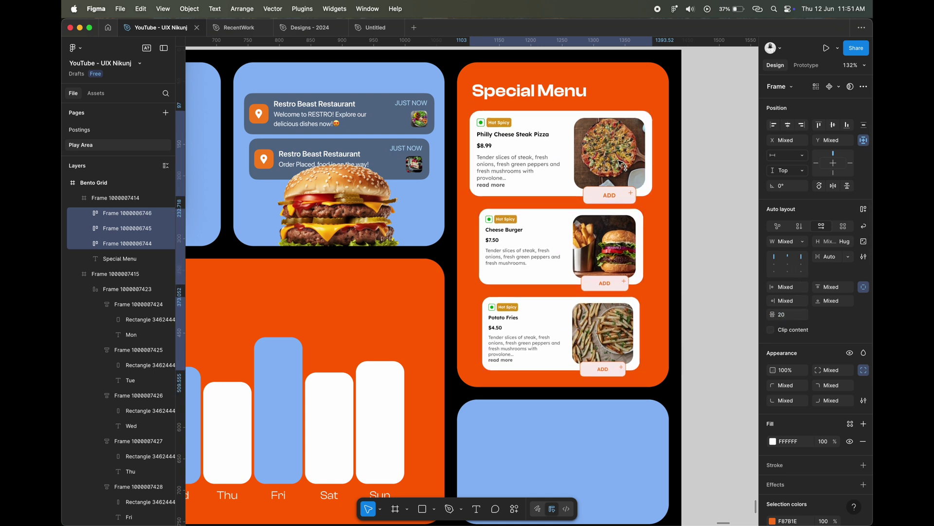
pyautogui.click(720, 209)
pyautogui.click(516, 146)
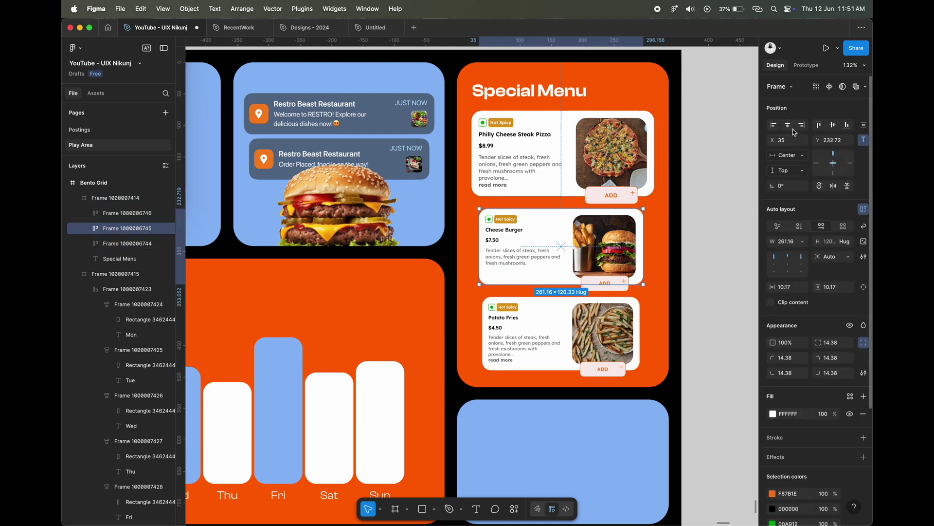
pyautogui.hotkey('shift', 'Tab')
pyautogui.hotkey('shift', 'Tab')
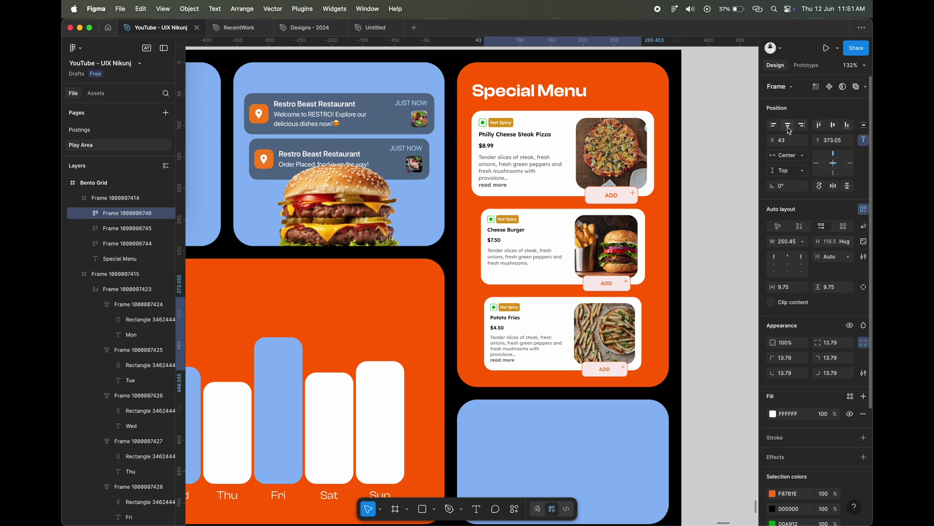
pyautogui.click(706, 250)
pyautogui.scroll(-3, 533, 288)
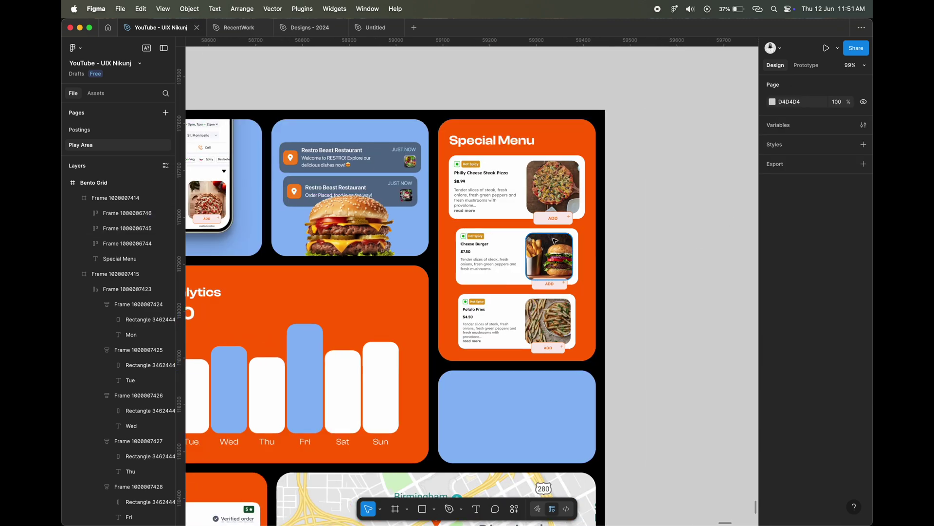
# Add a 'New Orders Today' text label in the blue tile and wrap it in auto layout.
pyautogui.scroll(2, 482, 230)
pyautogui.click(563, 317)
pyautogui.write('New Orders')
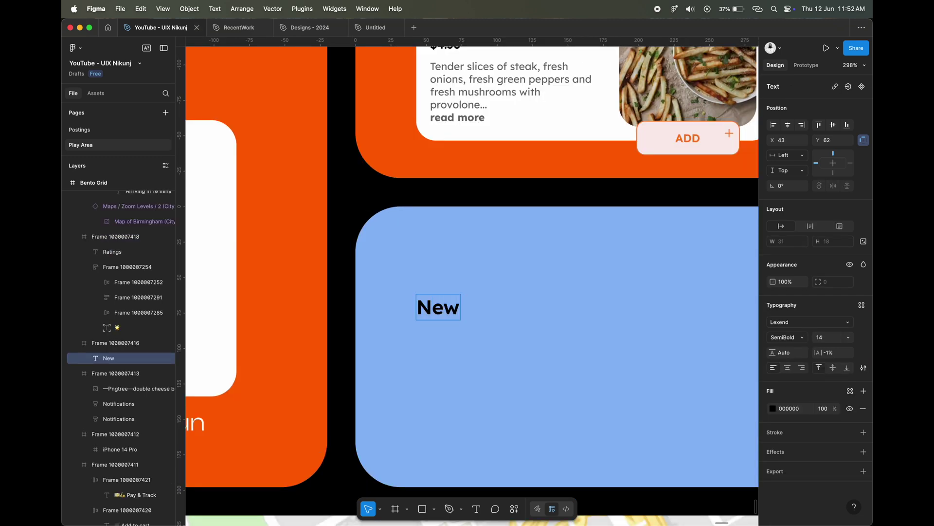
pyautogui.write('Orders')
pyautogui.press('Escape')
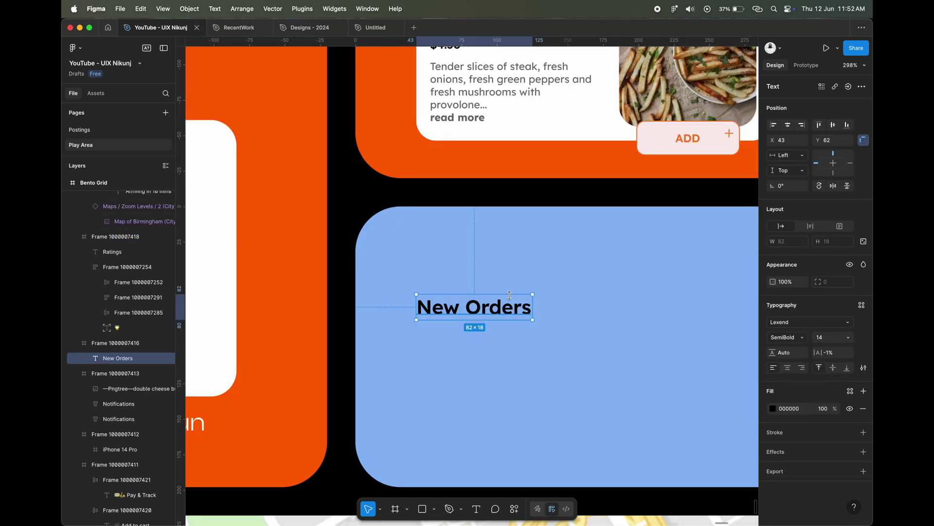
pyautogui.press('Return')
pyautogui.scroll(-3, 512, 288)
pyautogui.scroll(2, 513, 289)
pyautogui.press('Right')
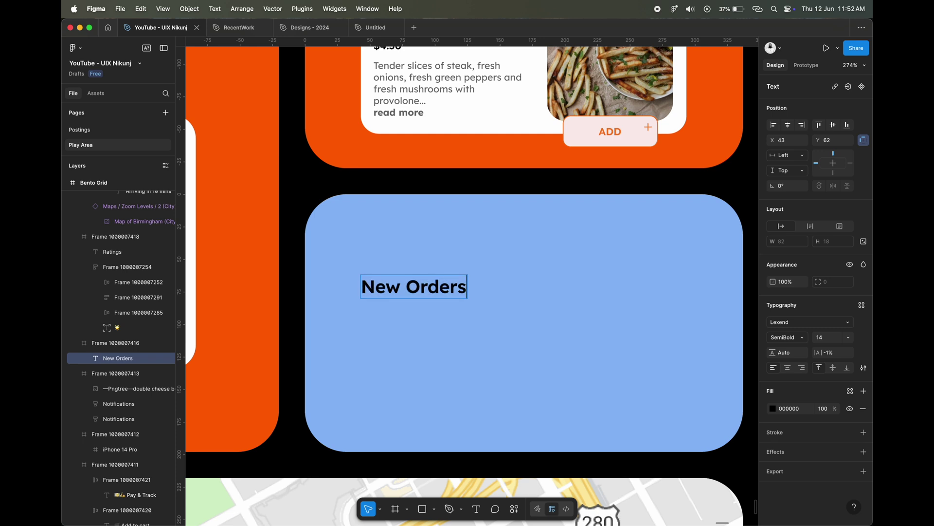
pyautogui.write(' Today')
pyautogui.press('Escape')
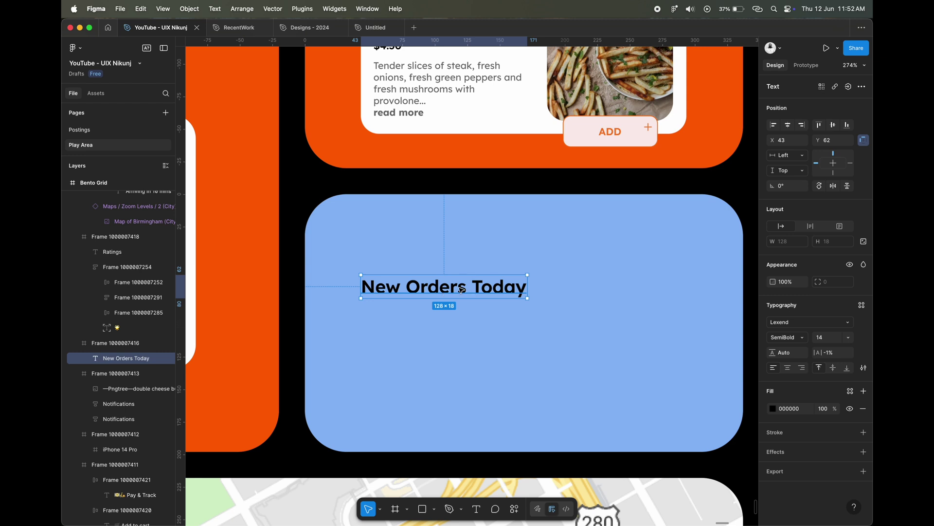
pyautogui.hotkey('shift', 'a')
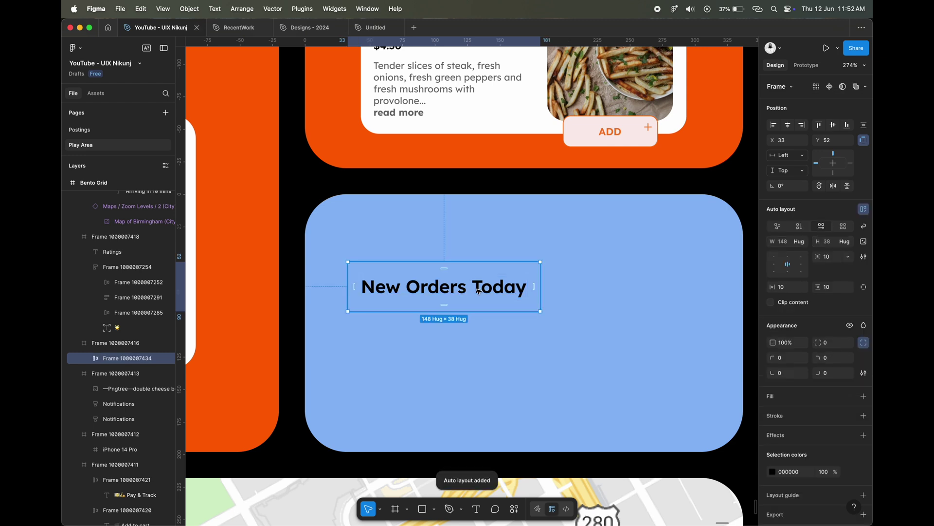
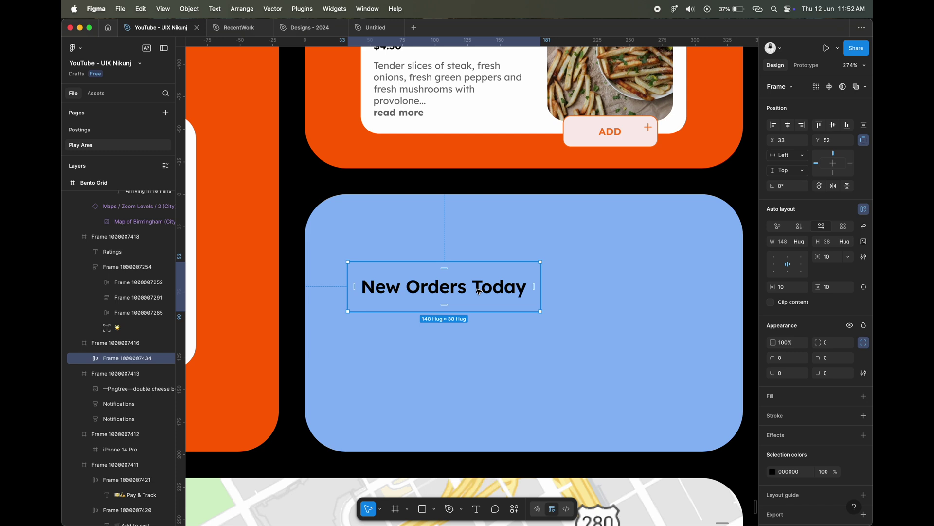
# Give the New Orders Today label frame a white fill.
pyautogui.click(802, 399)
pyautogui.click(789, 413)
pyautogui.write('AAAAAA')
pyautogui.press('Tab')
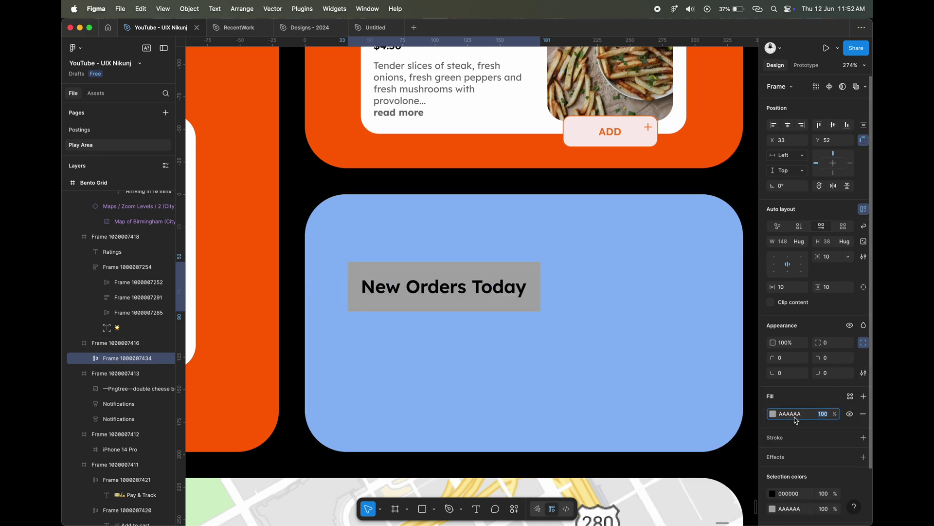
pyautogui.write('FFFFFF')
pyautogui.press('Return')
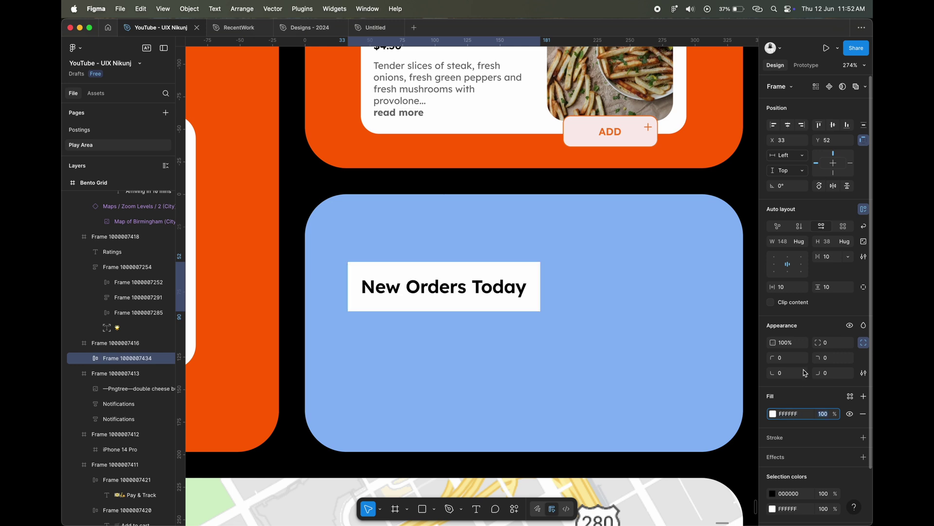
pyautogui.press('Escape')
# Add an orange F87B1E border to the New Orders Today frame.
pyautogui.scroll(1, 504, 306)
pyautogui.click(504, 306)
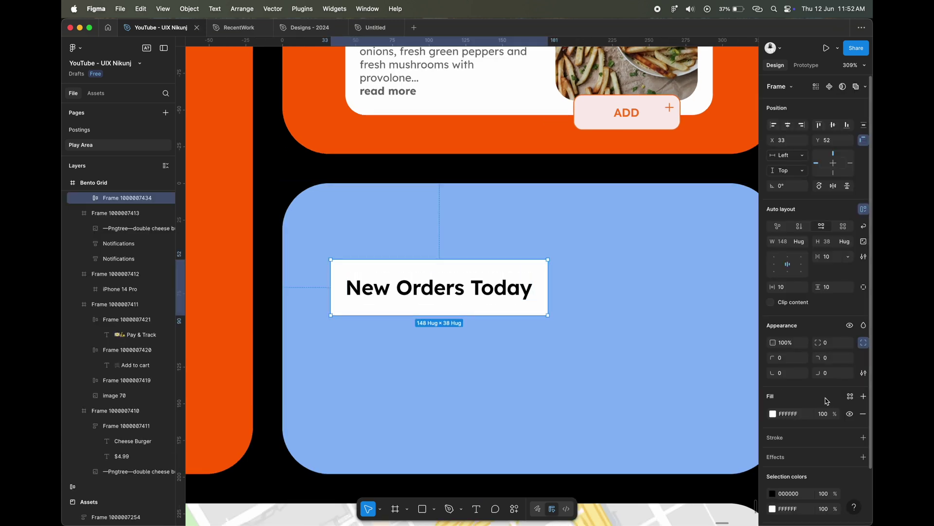
pyautogui.click(789, 437)
pyautogui.click(790, 455)
pyautogui.write('F87B1E')
pyautogui.press('Tab')
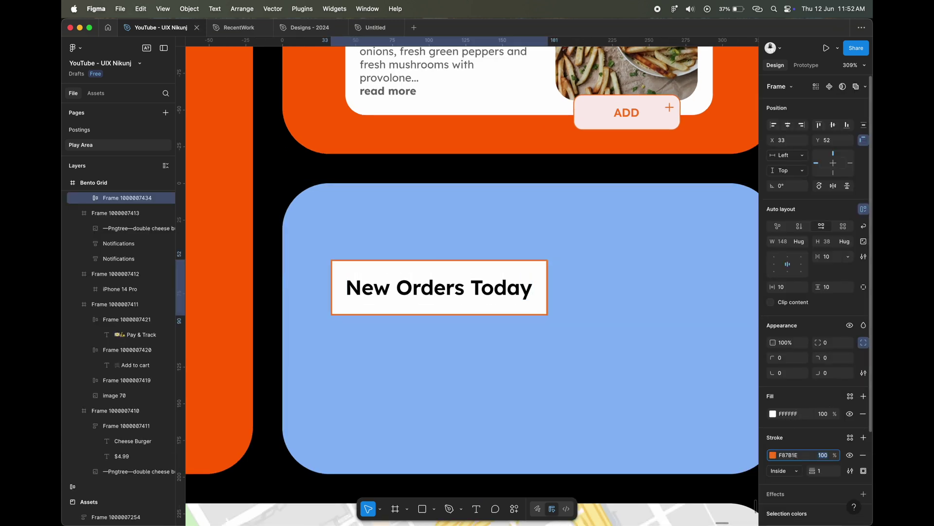
# Set the frame's corner radius to 10 with 100% corner smoothing.
pyautogui.press('Return')
pyautogui.click(864, 372)
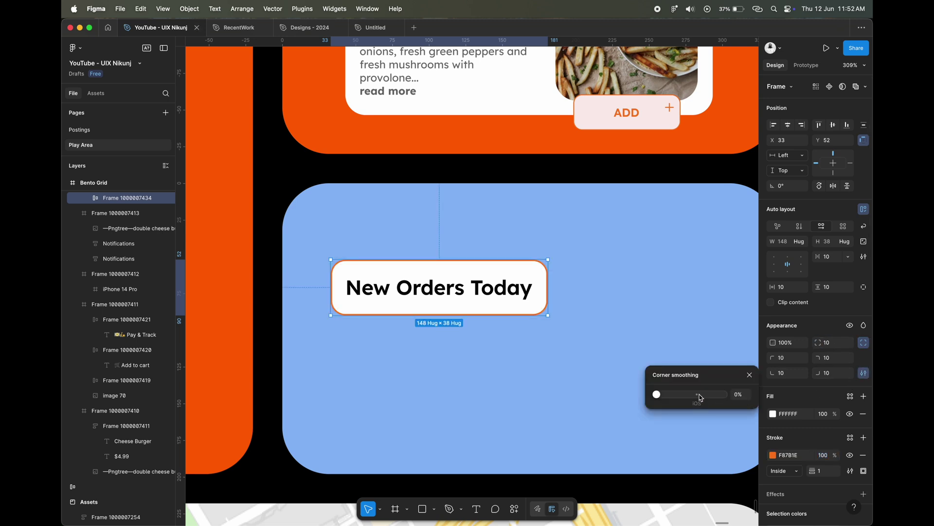
pyautogui.moveTo(701, 395); pyautogui.dragTo(725, 394)
pyautogui.click(750, 375)
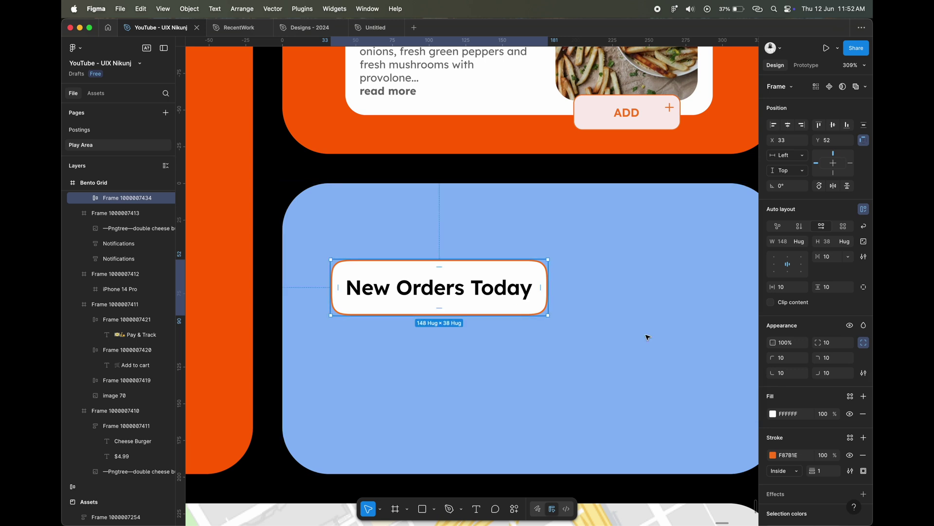
pyautogui.doubleClick(500, 295)
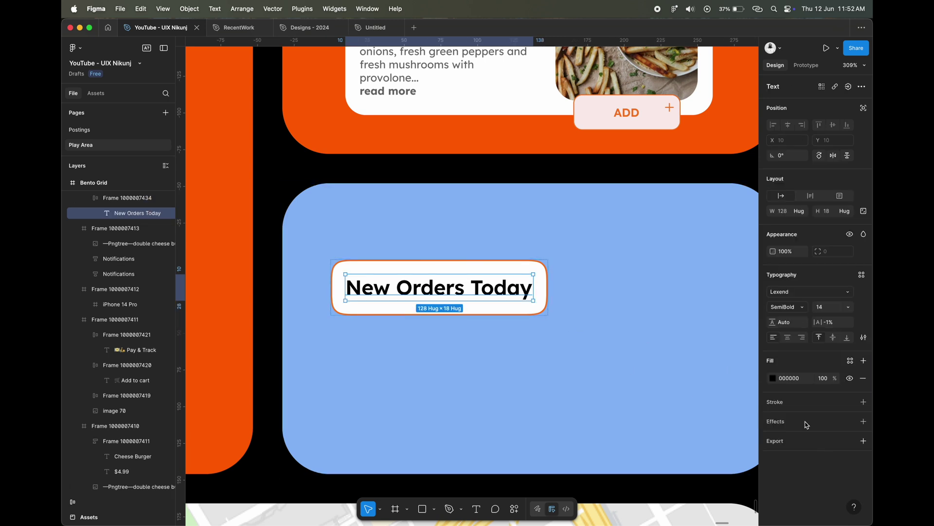
# Colour the New Orders Today text orange FF6400 using the eyedropper.
pyautogui.click(772, 379)
pyautogui.click(658, 421)
pyautogui.click(238, 321)
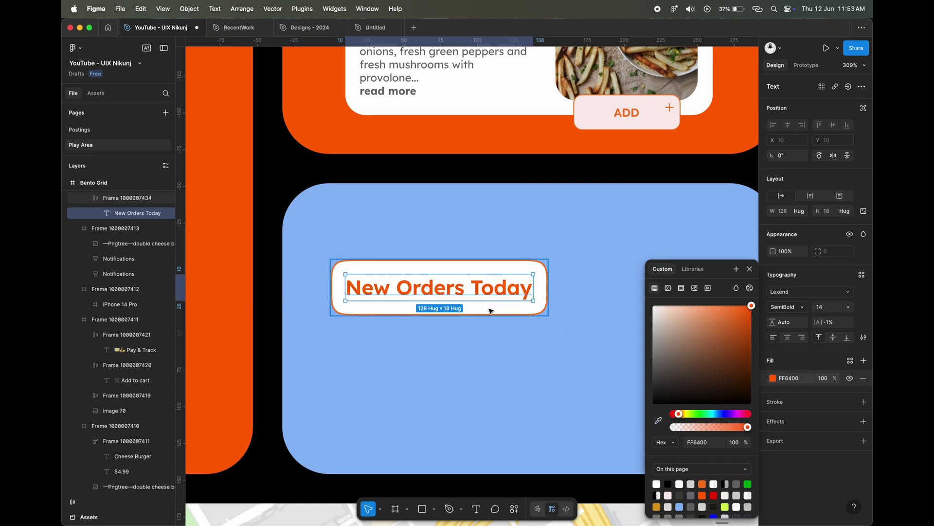
pyautogui.click(491, 311)
# Give the label frame a pale peach FFF1E6 fill.
pyautogui.click(773, 414)
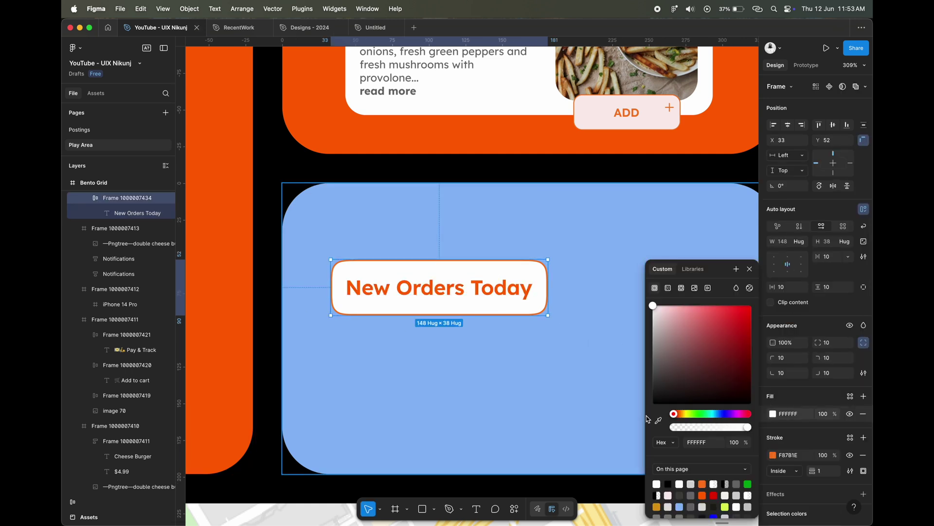
pyautogui.click(702, 484)
pyautogui.moveTo(714, 363); pyautogui.dragTo(676, 308)
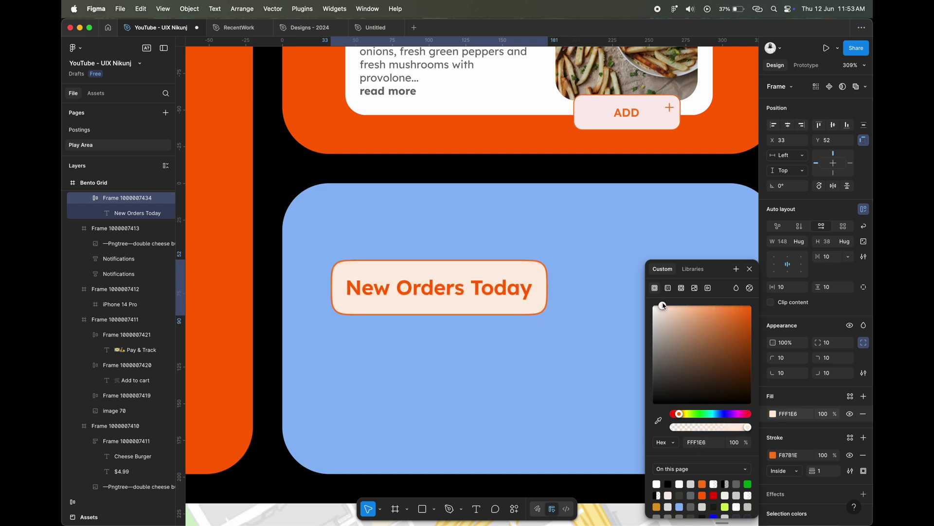
pyautogui.moveTo(663, 305); pyautogui.dragTo(663, 306)
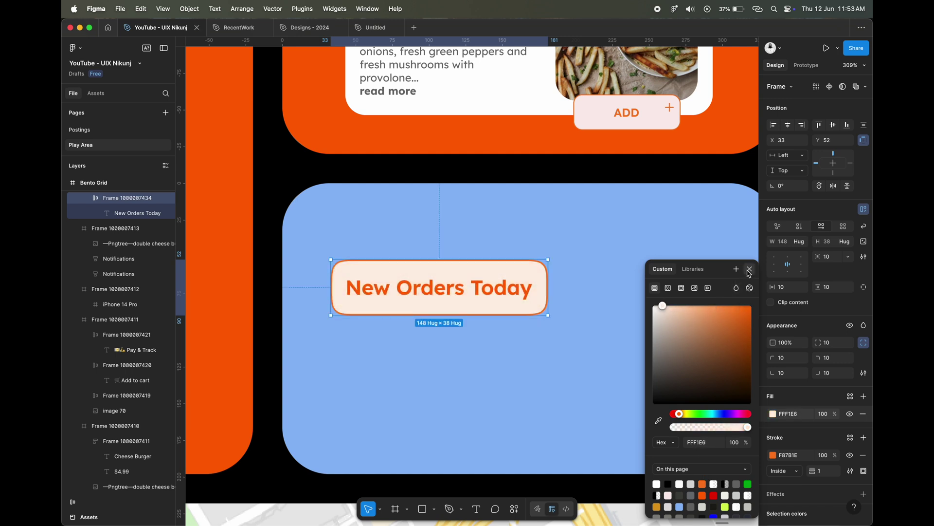
pyautogui.click(749, 269)
# Copy the New Orders Today text and paste it onto the blue card.
pyautogui.doubleClick(495, 287)
pyautogui.rightClick(495, 288)
pyautogui.click(507, 211)
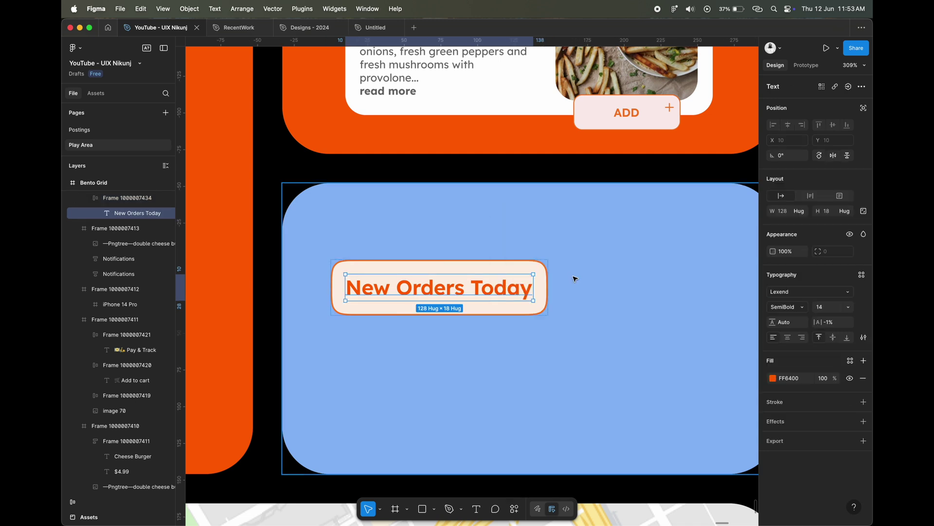
pyautogui.click(558, 295)
pyautogui.rightClick(559, 295)
pyautogui.click(596, 192)
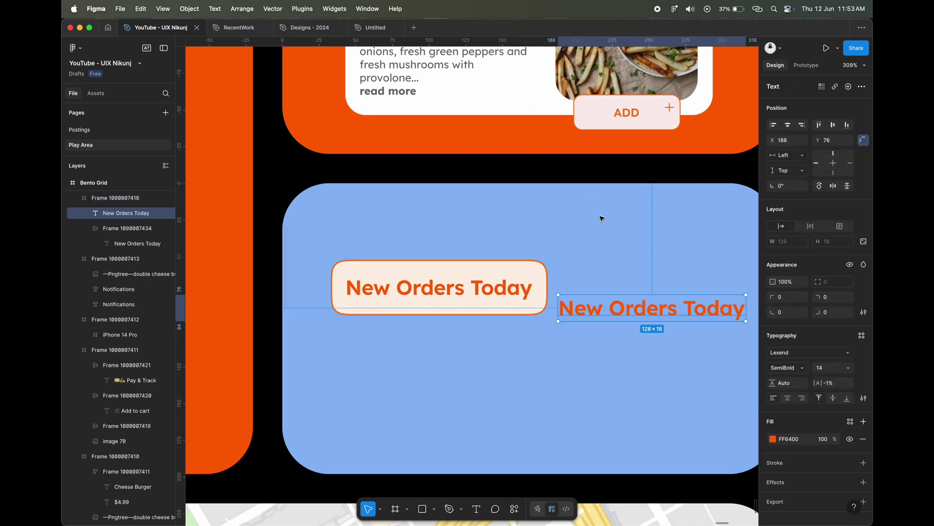
# Change the pasted text copy to read 34, just below the label.
pyautogui.moveTo(613, 309); pyautogui.dragTo(587, 321)
pyautogui.doubleClick(587, 321)
pyautogui.write('34')
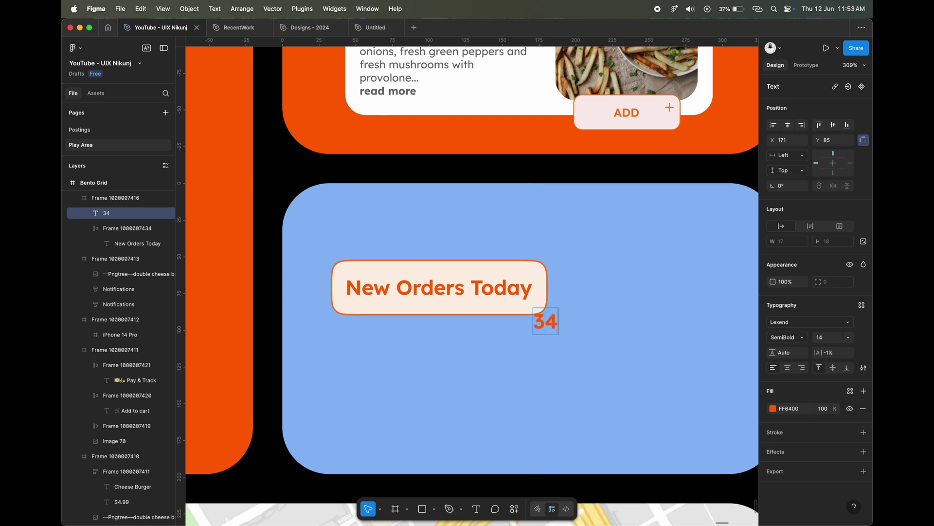
pyautogui.press('Escape')
pyautogui.moveTo(547, 324); pyautogui.dragTo(549, 339)
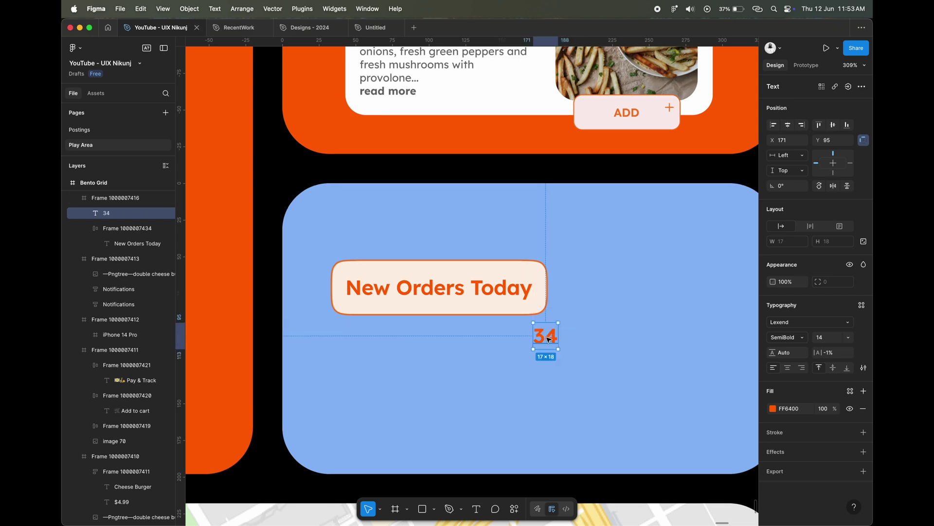
# Wrap the 34 text in an auto-layout frame with radius 100 and an F87B1E fill.
pyautogui.hotkey('shift', 'a')
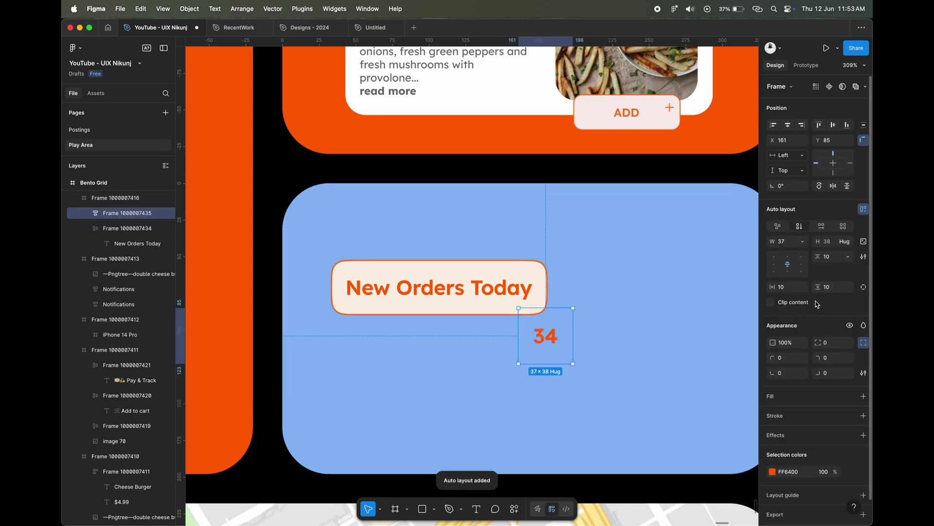
pyautogui.write('100')
pyautogui.press('Return')
pyautogui.click(864, 397)
pyautogui.click(773, 414)
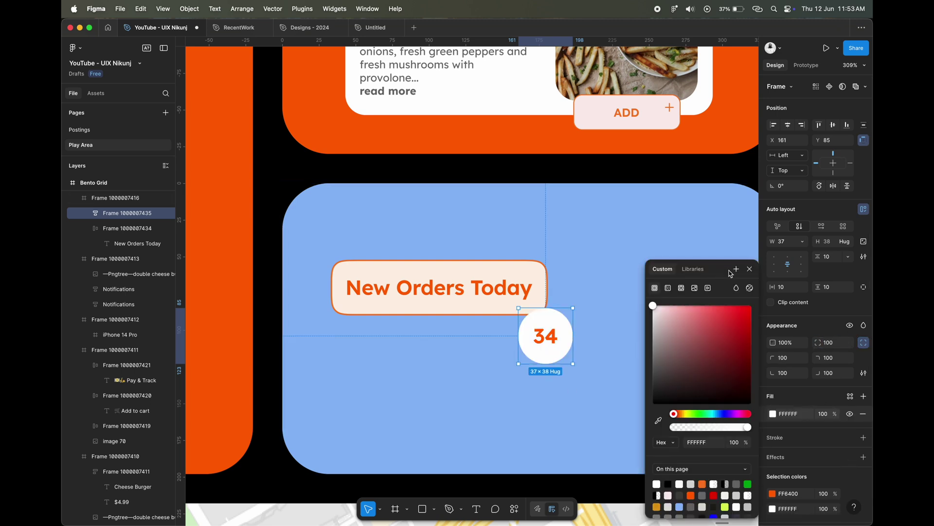
pyautogui.click(748, 270)
# Nudge the 34 badge up and left onto the pill.
pyautogui.scroll(3, 577, 309)
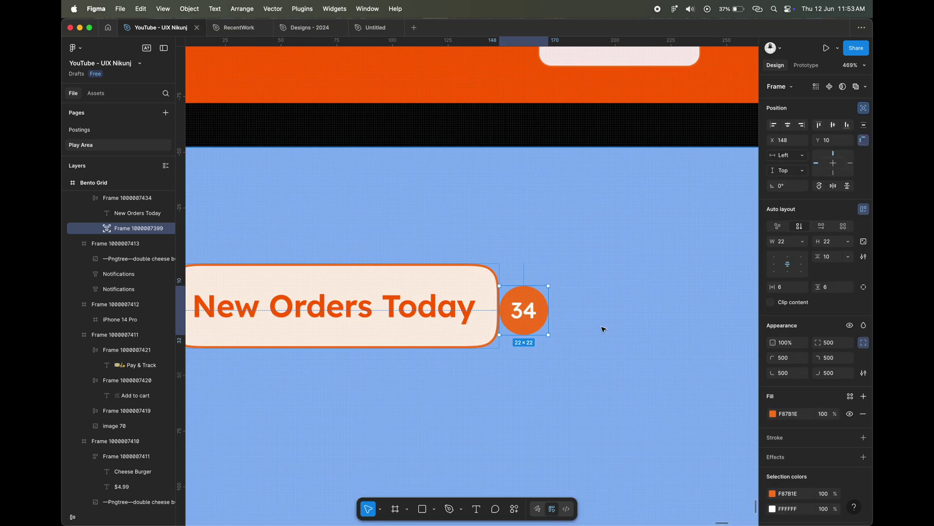
pyautogui.hotkey('shift', 'Up')
pyautogui.hotkey('shift', 'Up')
pyautogui.hotkey('shift', 'Down')
pyautogui.press('Left')
pyautogui.press('Left')
pyautogui.press('Left')
pyautogui.scroll(-3, 603, 329)
# Set the New Orders Today pill's padding to 18 horizontal and 12 vertical.
pyautogui.press('Escape')
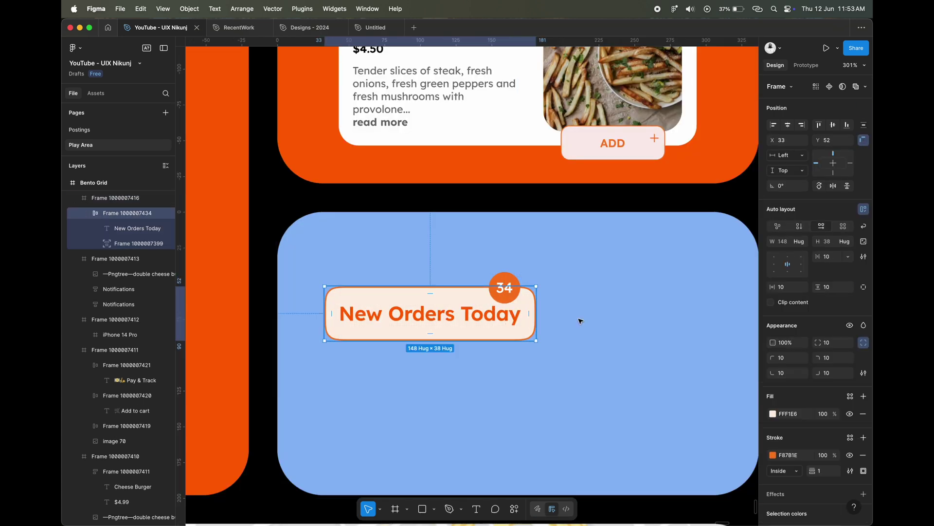
pyautogui.click(793, 290)
pyautogui.write('18')
pyautogui.press('Tab')
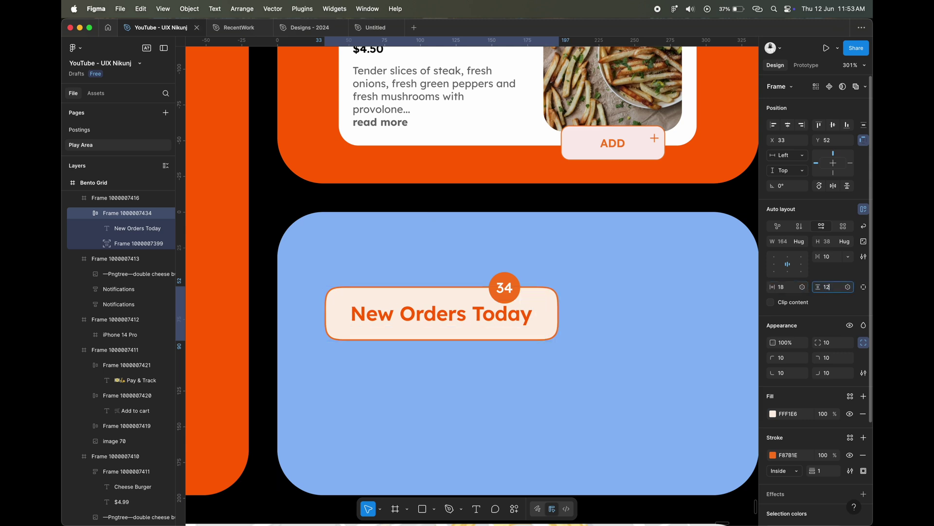
pyautogui.press('Return')
pyautogui.scroll(-2, 547, 359)
pyautogui.click(547, 360)
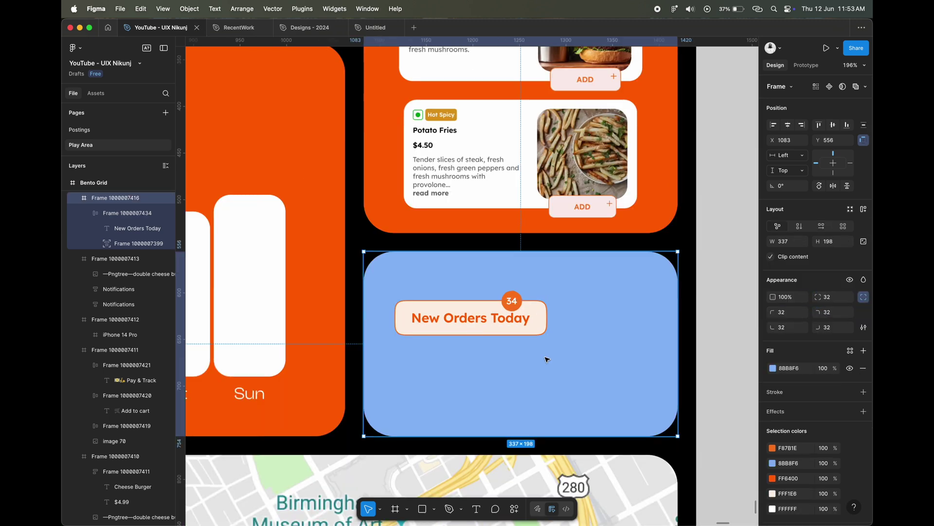
# Move the 34 badge to the pill's top-right corner.
pyautogui.doubleClick(502, 300)
pyautogui.moveTo(502, 299); pyautogui.dragTo(518, 298)
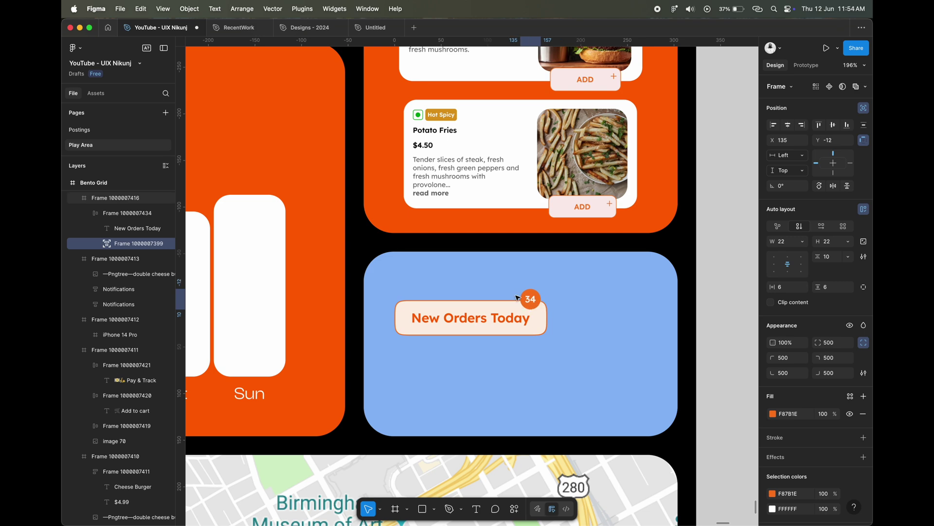
pyautogui.scroll(2, 517, 297)
pyautogui.click(460, 306)
pyautogui.press('Escape')
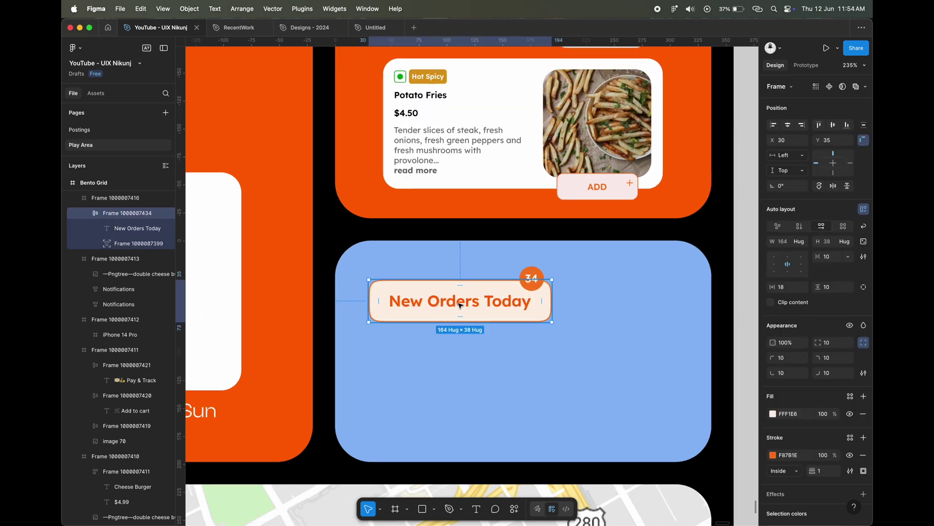
# Duplicate the pill below, relabel it Table Reservations, and set its badge to 18.
pyautogui.moveTo(472, 313); pyautogui.dragTo(538, 375)
pyautogui.doubleClick(523, 363)
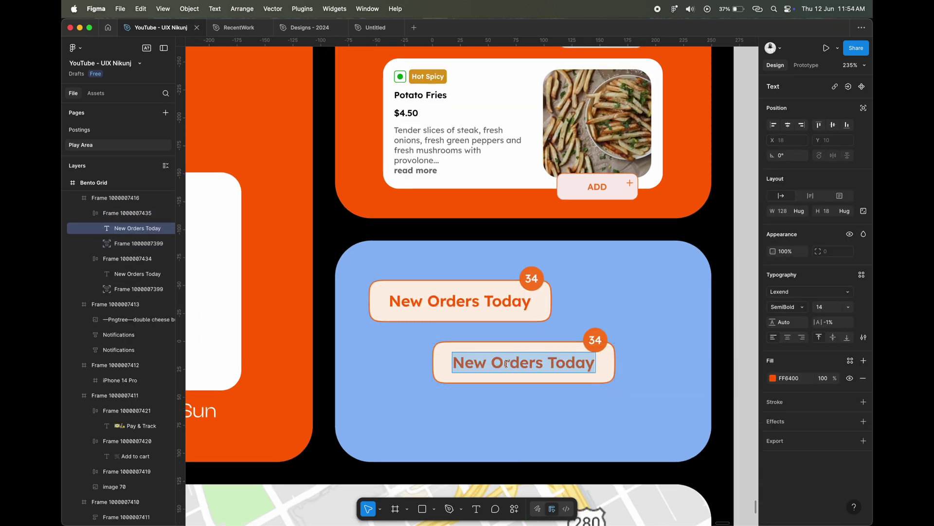
pyautogui.write('Tabe')
pyautogui.press('BackSpace')
pyautogui.write('le Rese')
pyautogui.press('BackSpace')
pyautogui.press('BackSpace')
pyautogui.press('BackSpace')
pyautogui.write('Reser')
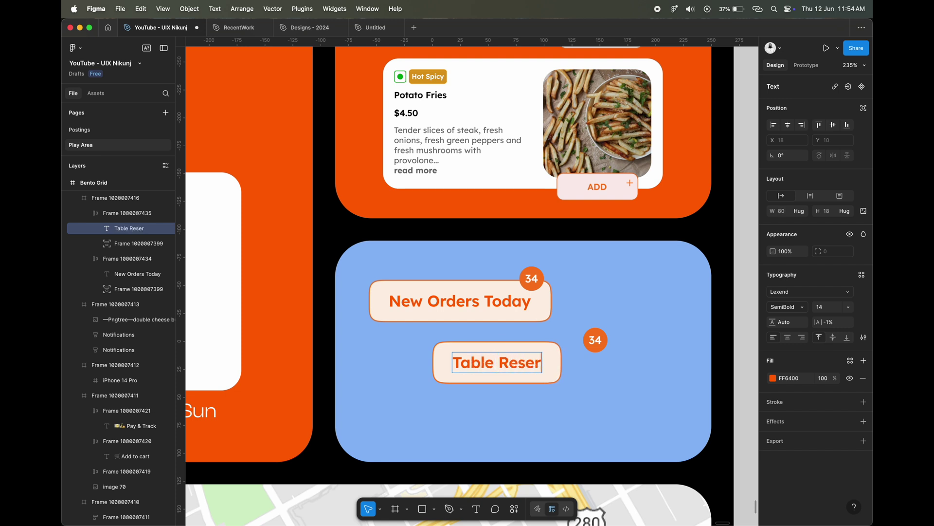
pyautogui.write('vations')
pyautogui.press('Escape')
pyautogui.press('Escape')
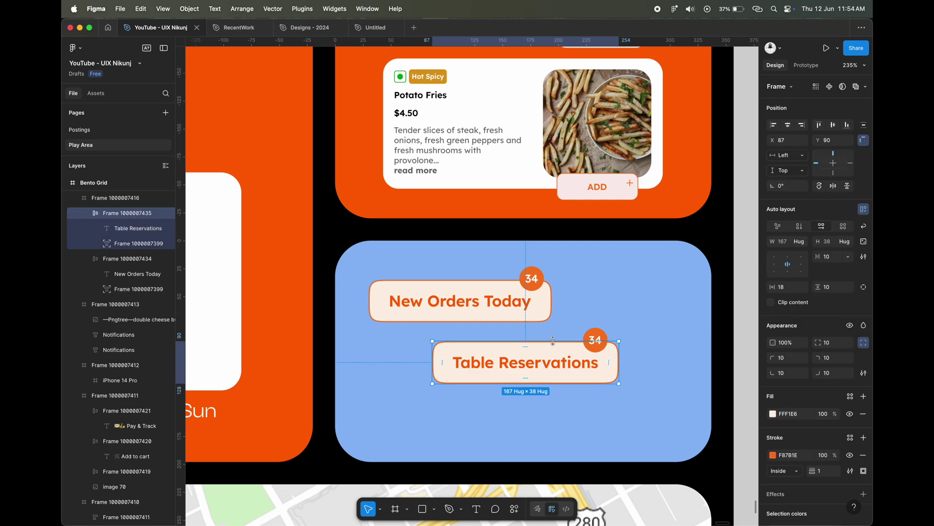
pyautogui.doubleClick(595, 340)
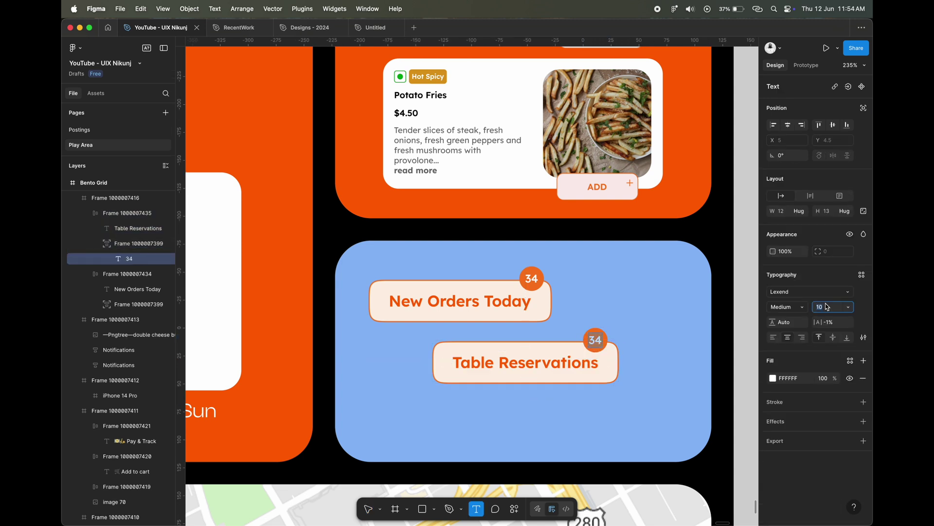
pyautogui.write('18')
pyautogui.press('Escape')
pyautogui.press('Escape')
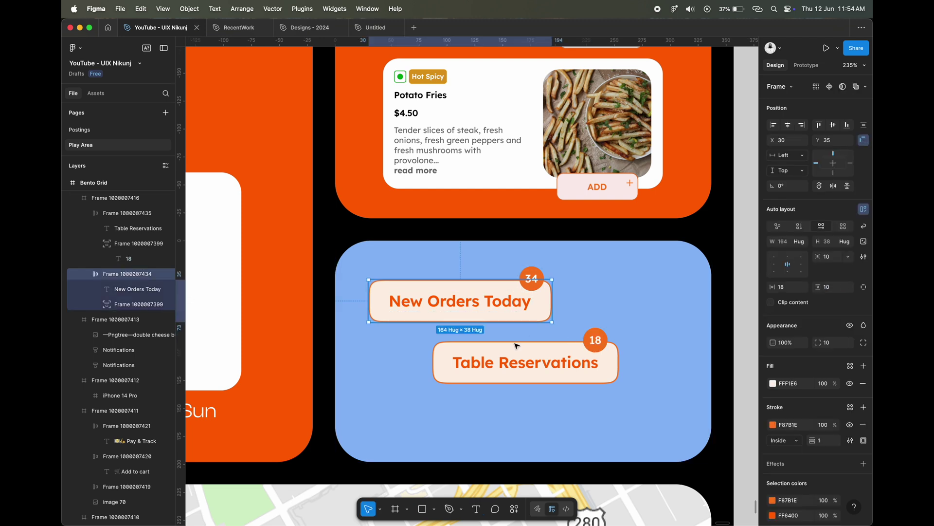
# Duplicate the Table Reservations pill and relabel it Pending Queries.
pyautogui.press('super+d')
pyautogui.doubleClick(537, 415)
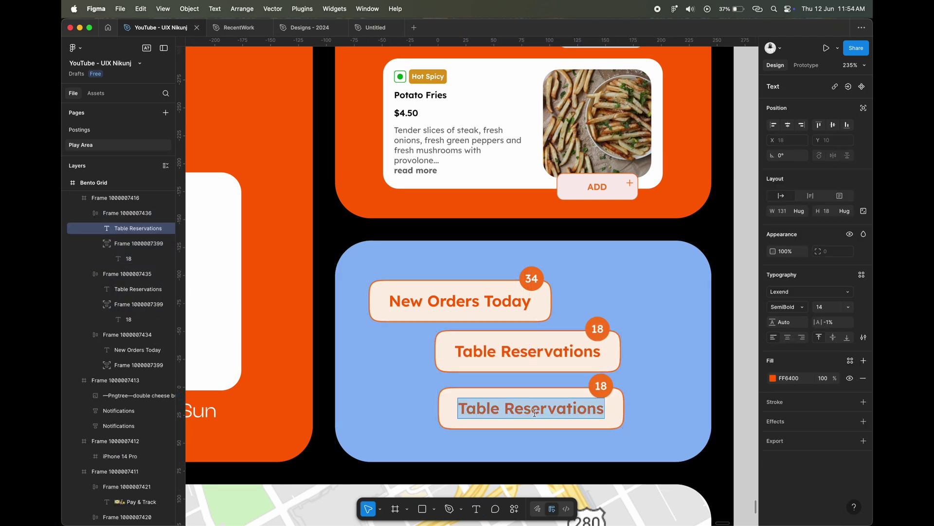
pyautogui.write('Pending Qu')
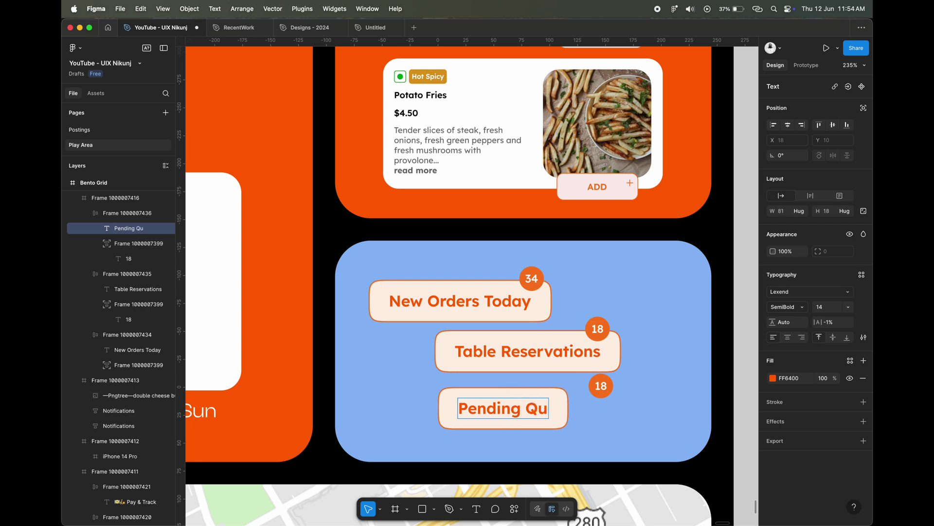
pyautogui.write('eries')
pyautogui.press('Escape')
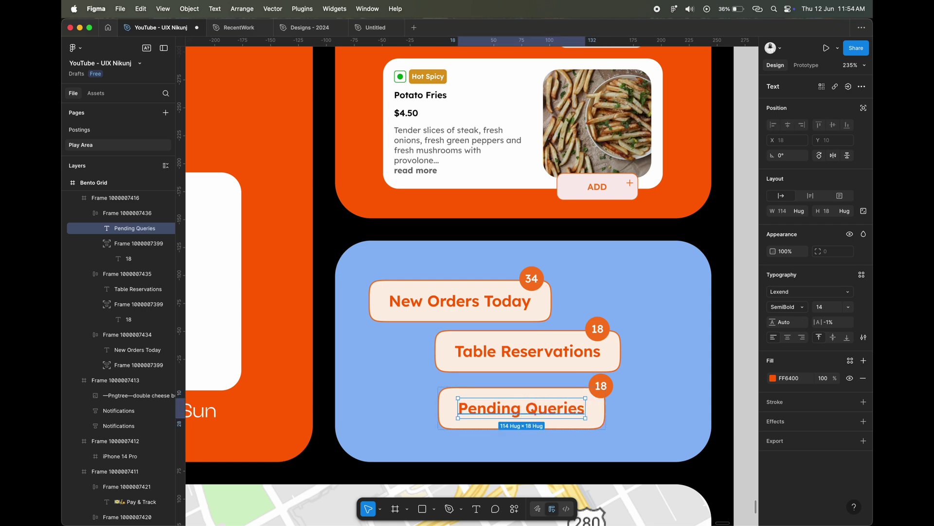
# Change the Pending Queries badge to 40+ and resize it to 24 by 24.
pyautogui.scroll(5, 584, 412)
pyautogui.doubleClick(576, 322)
pyautogui.write('40+')
pyautogui.scroll(-5, 476, 342)
pyautogui.press('Escape')
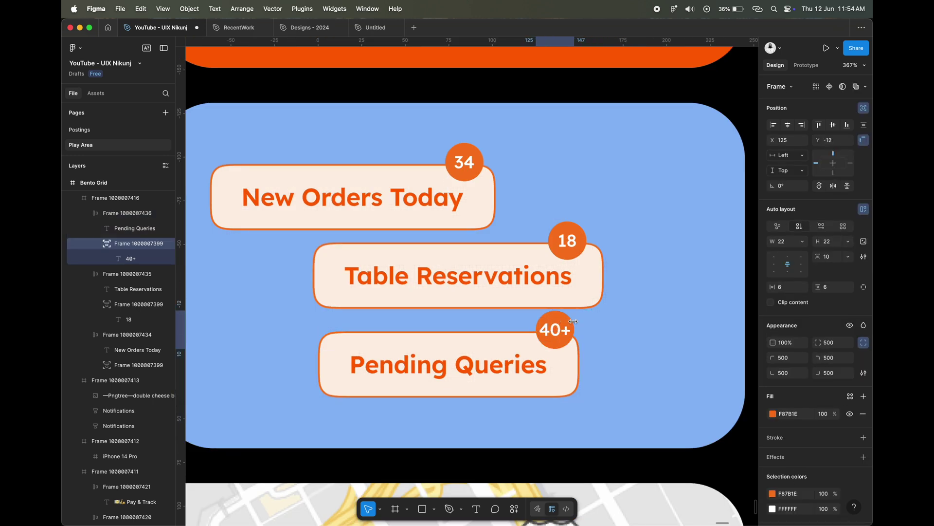
pyautogui.click(784, 242)
pyautogui.write('24')
pyautogui.press('Return')
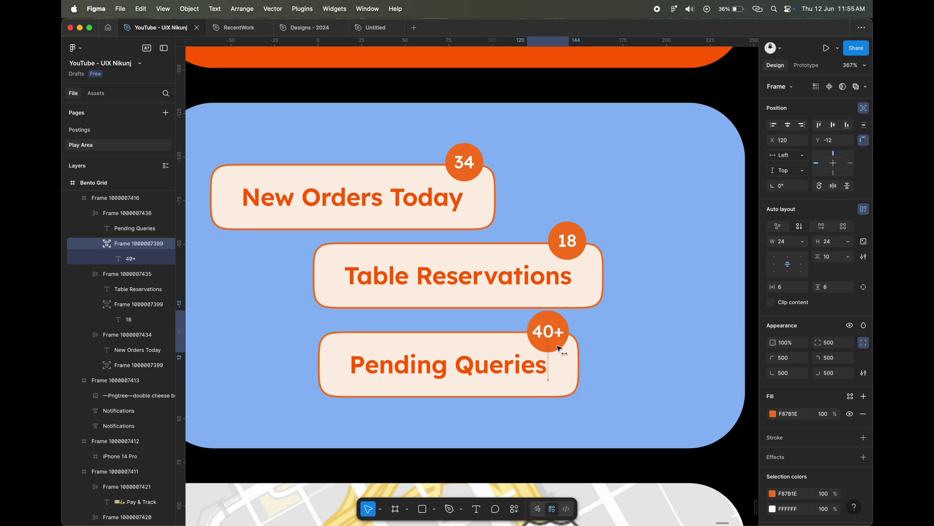
# Compare against the 18 badge and shift the Table Reservations pill upward.
pyautogui.click(573, 241)
pyautogui.click(467, 364)
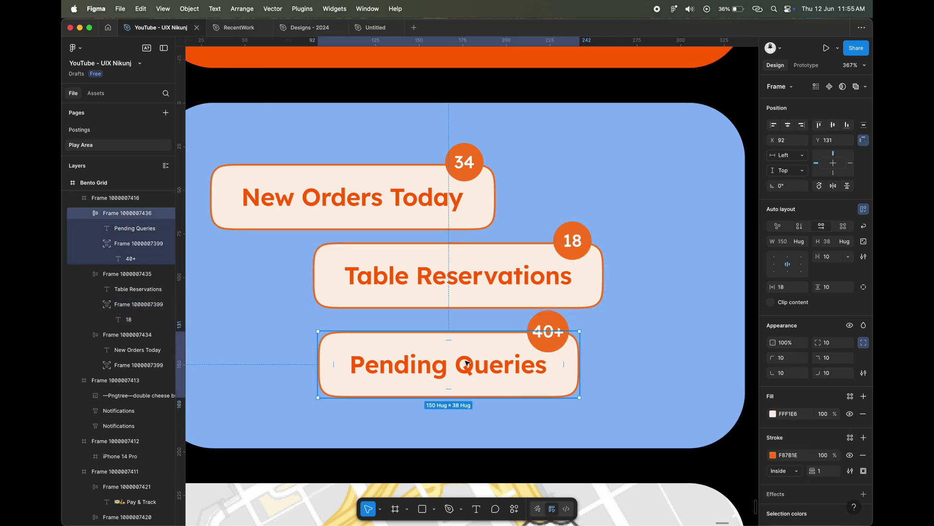
pyautogui.click(436, 293)
pyautogui.scroll(-5, 436, 294)
pyautogui.moveTo(417, 234); pyautogui.dragTo(417, 217)
# Stagger the Table Reservations and Pending Queries pills across the blue card.
pyautogui.click(455, 281)
pyautogui.moveTo(455, 281)
pyautogui.mouseDown()
pyautogui.moveTo(491, 277)
pyautogui.moveTo(455, 279)
pyautogui.mouseUp()
pyautogui.moveTo(489, 341); pyautogui.dragTo(535, 352)
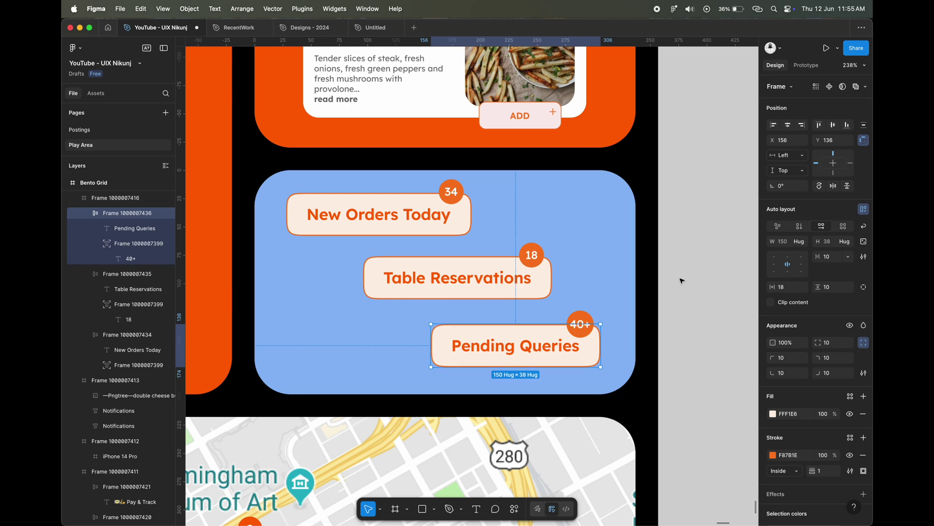
# Paste the green status dot and place it at the blue card's lower left.
pyautogui.hotkey('ctrl', 'v')
pyautogui.scroll(2, 313, 248)
pyautogui.moveTo(282, 361); pyautogui.dragTo(358, 358)
pyautogui.scroll(-5, 555, 298)
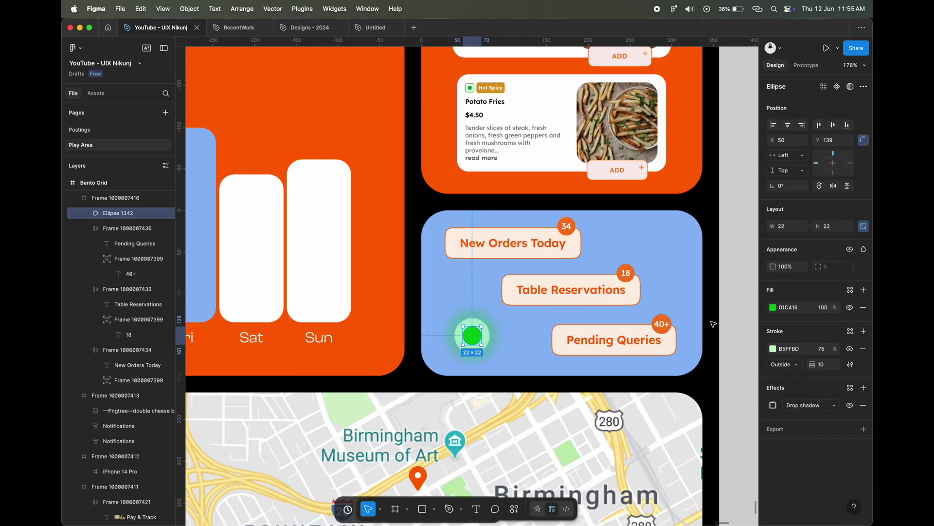
pyautogui.scroll(-3, 555, 298)
pyautogui.scroll(-2, 486, 307)
pyautogui.scroll(1, 441, 317)
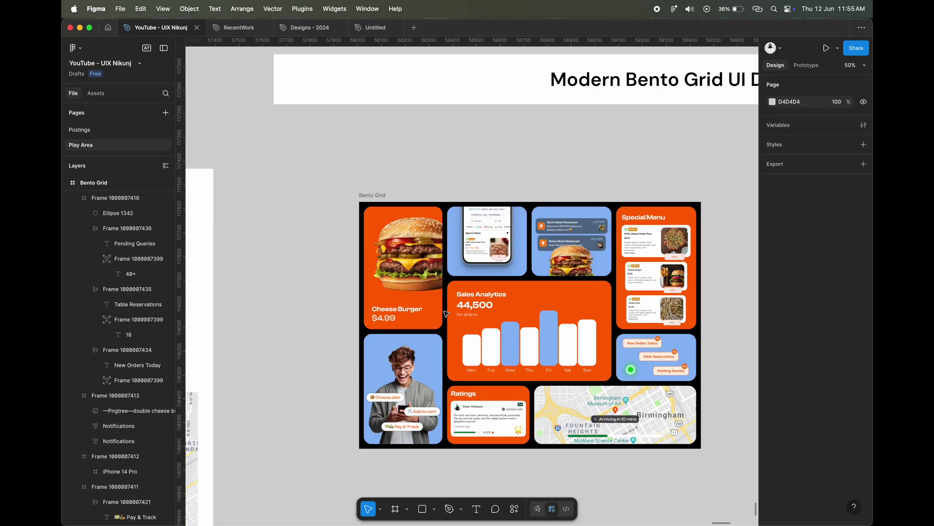
# Reposition the phone card within the grid and check the neighbouring cards.
pyautogui.scroll(1, 441, 317)
pyautogui.scroll(2, 440, 317)
pyautogui.click(443, 236)
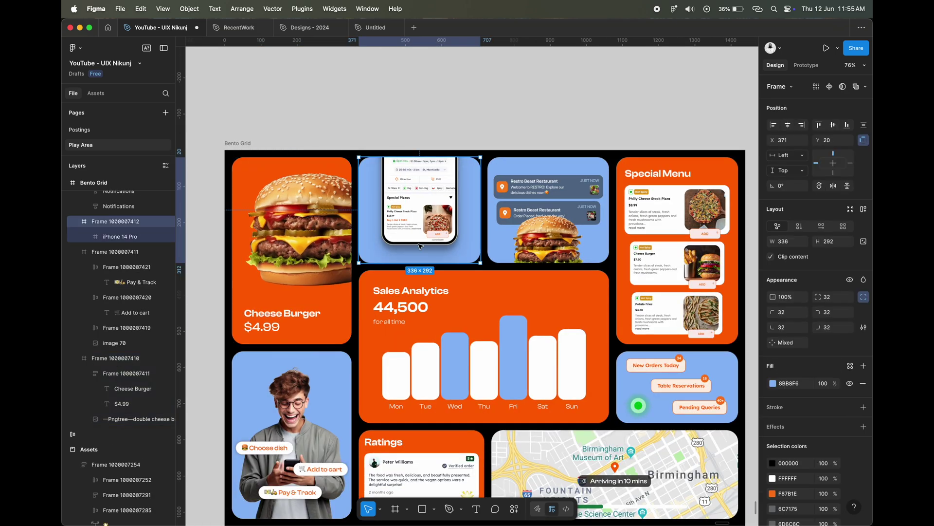
pyautogui.moveTo(443, 236); pyautogui.dragTo(433, 229)
pyautogui.click(550, 238)
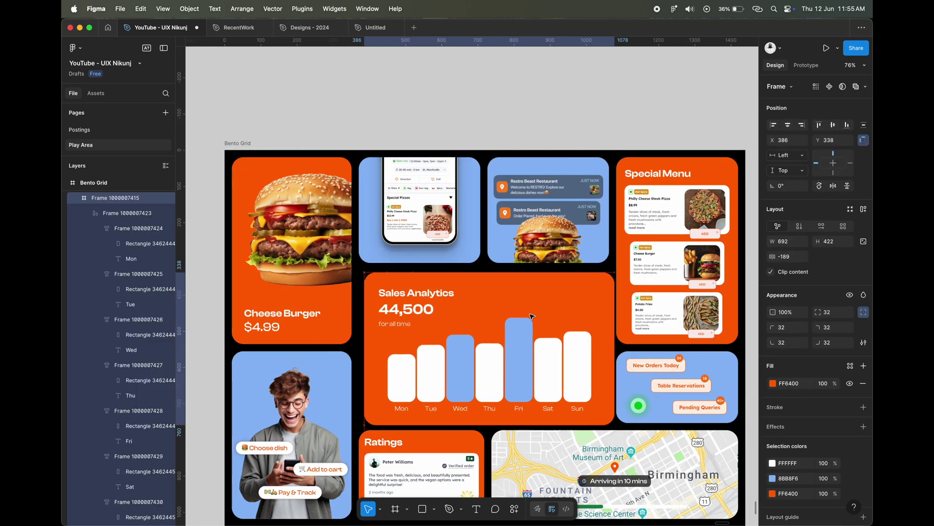
pyautogui.scroll(-5, 588, 292)
pyautogui.click(588, 274)
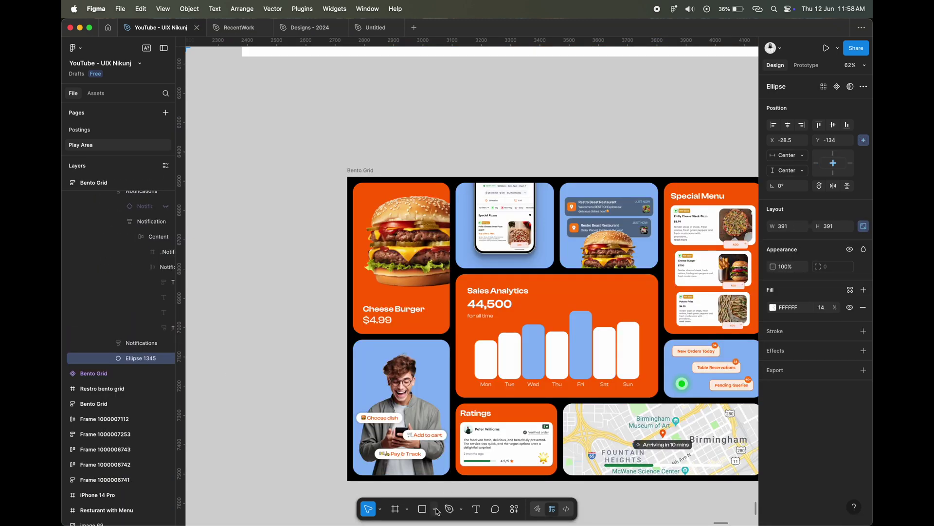
# Draw a 403 by 403 circle beside the grid.
pyautogui.click(434, 509)
pyautogui.click(438, 452)
pyautogui.hscroll(-3, 309, 261)
pyautogui.moveTo(309, 262); pyautogui.dragTo(388, 356)
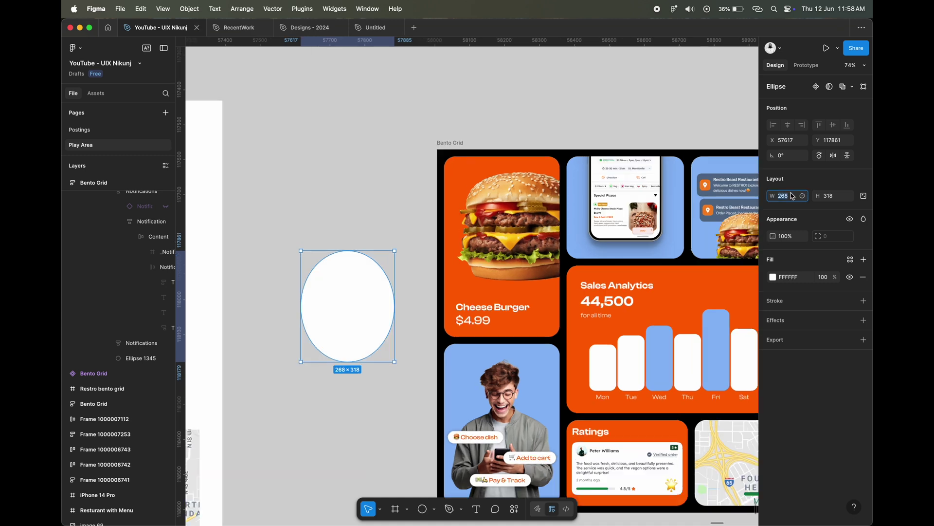
pyautogui.write('3')
pyautogui.press('Tab')
pyautogui.write('3')
pyautogui.press('Return')
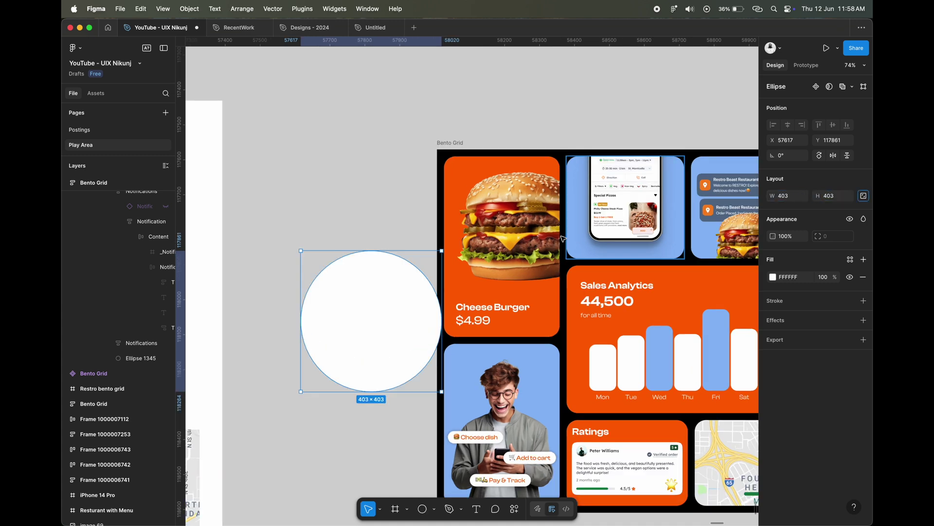
# Put the circle inside the Cheese Burger card, behind the burger image.
pyautogui.click(367, 301)
pyautogui.press('Delete')
pyautogui.click(505, 256)
pyautogui.hotkey('ctrl', 'z')
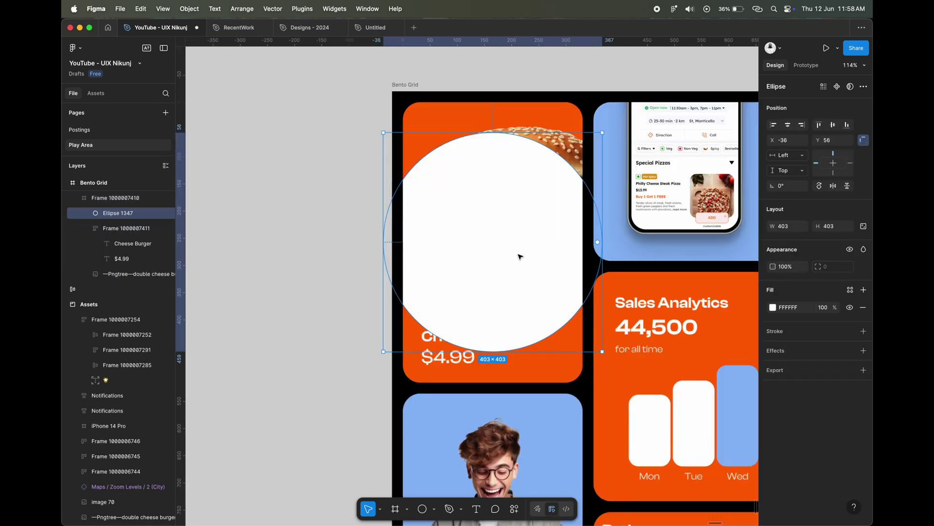
pyautogui.hotkey('ctrl', '[')
pyautogui.moveTo(469, 271)
pyautogui.mouseDown()
pyautogui.moveTo(511, 239)
pyautogui.moveTo(532, 239)
pyautogui.mouseUp()
# Set the circle's fill opacity to 15% and its X position to 10.
pyautogui.click(824, 307)
pyautogui.press('Tab')
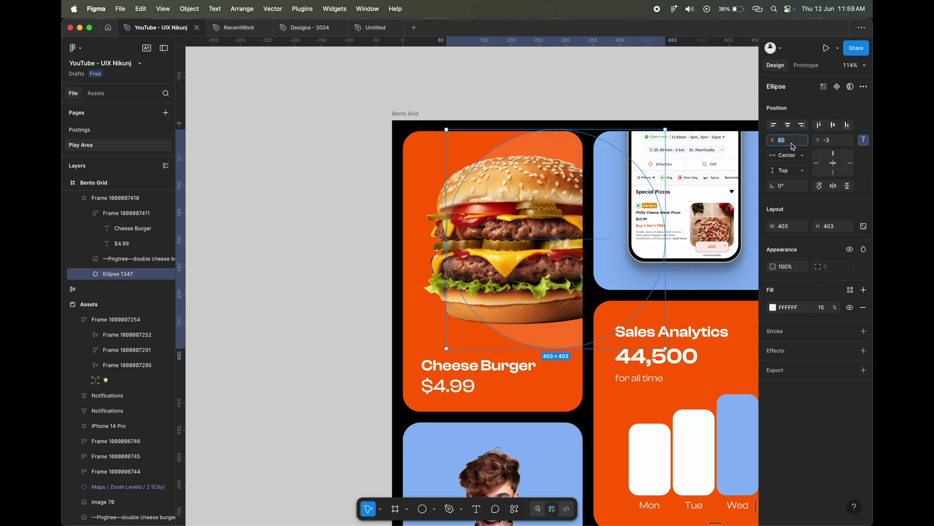
pyautogui.press('Return')
pyautogui.click(258, 317)
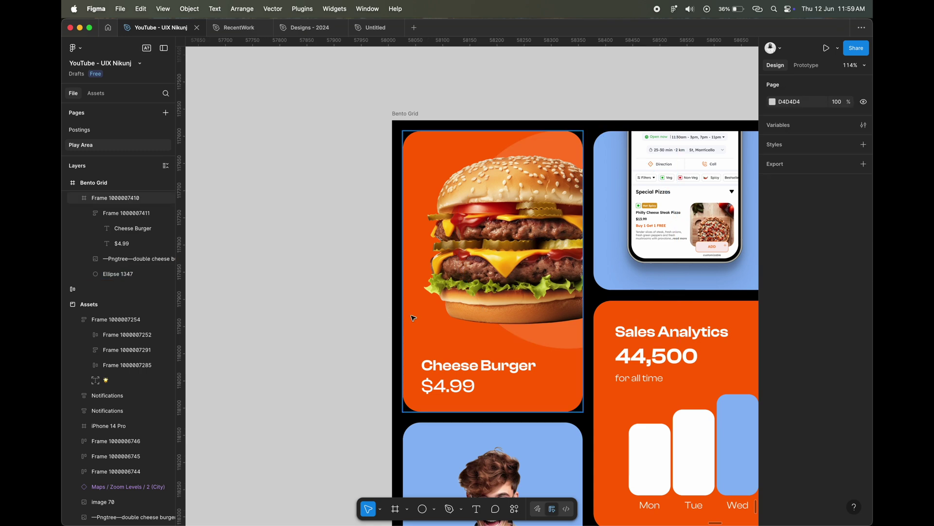
# Copy the faint circle from the burger card into the man's card, centred and behind the photo.
pyautogui.click(541, 342)
pyautogui.press('Tab')
pyautogui.scroll(-5, 279, 267)
pyautogui.hscroll(1, 430, 273)
pyautogui.click(429, 272)
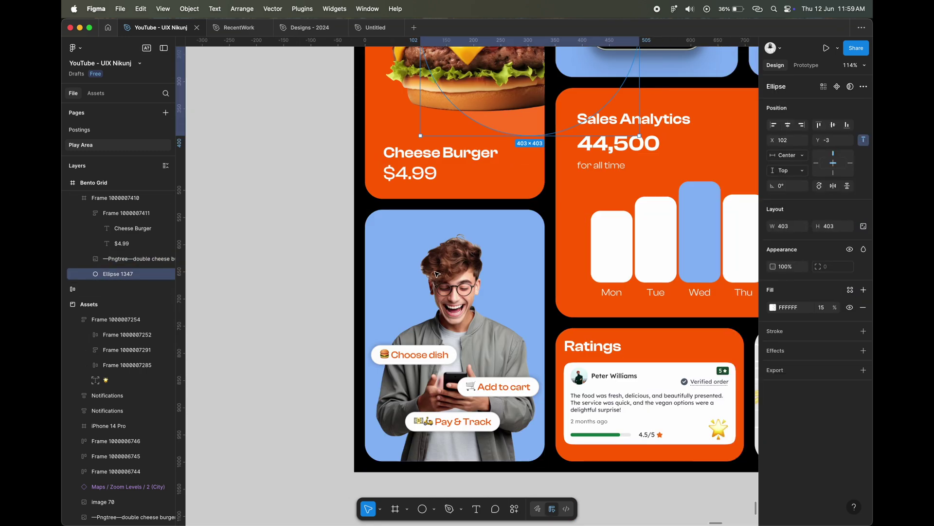
pyautogui.hotkey('ctrl', 'v')
pyautogui.click(788, 125)
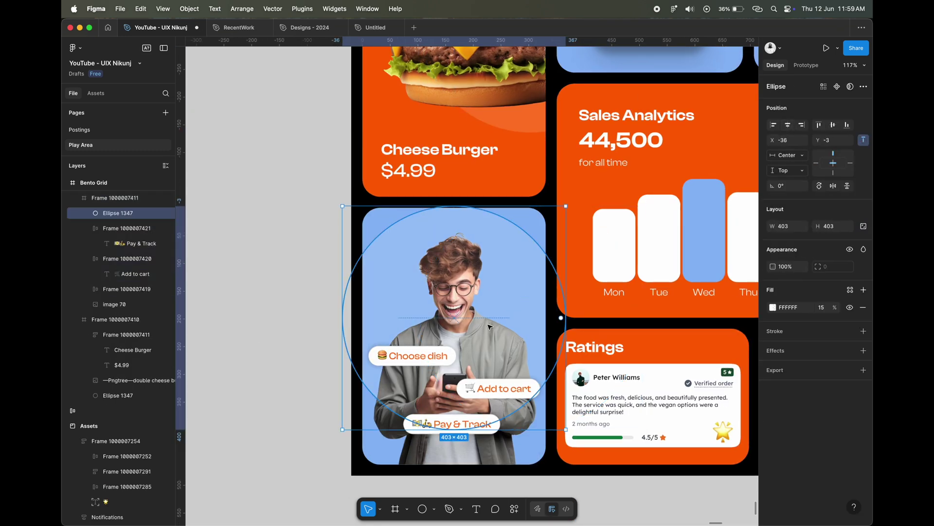
pyautogui.scroll(3, 490, 326)
pyautogui.hotkey('ctrl', 'alt', '[')
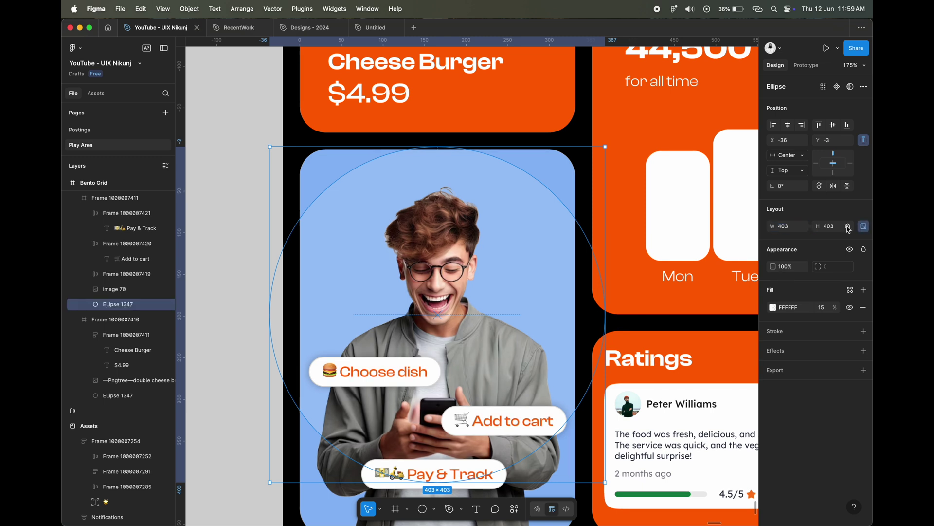
# Resize the circle to 256×256, try repositioning it, then undo the move.
pyautogui.write('256')
pyautogui.press('Return')
pyautogui.moveTo(453, 246); pyautogui.dragTo(517, 277)
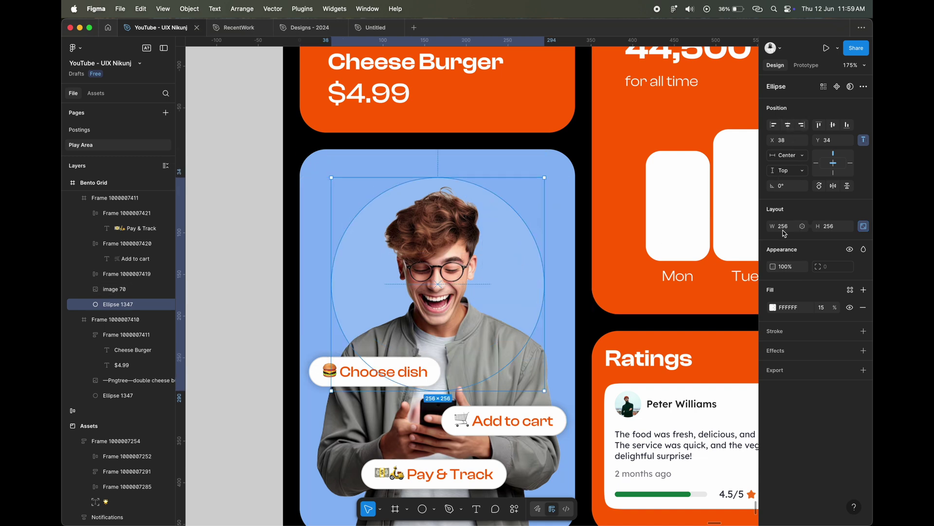
pyautogui.press('Tab')
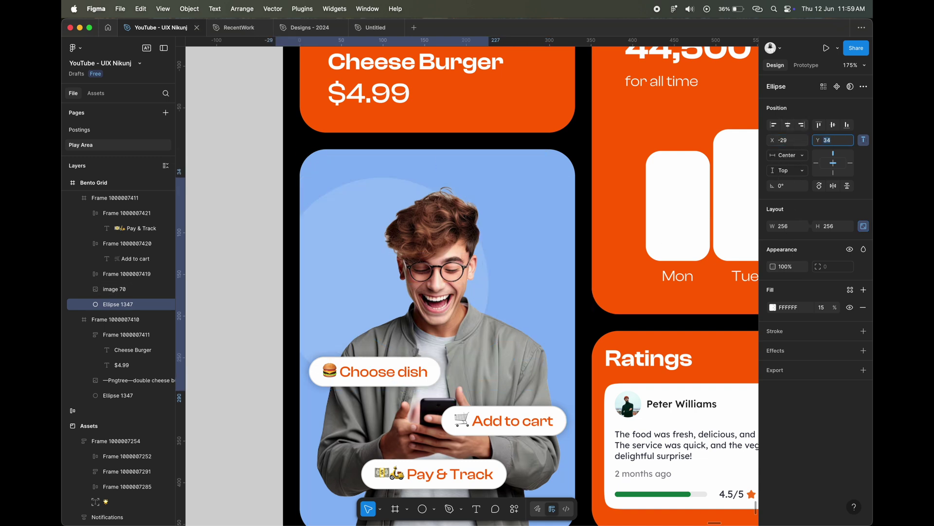
pyautogui.write('-9')
pyautogui.press('Return')
pyautogui.hotkey('ctrl', 'z')
pyautogui.hotkey('ctrl', 'z')
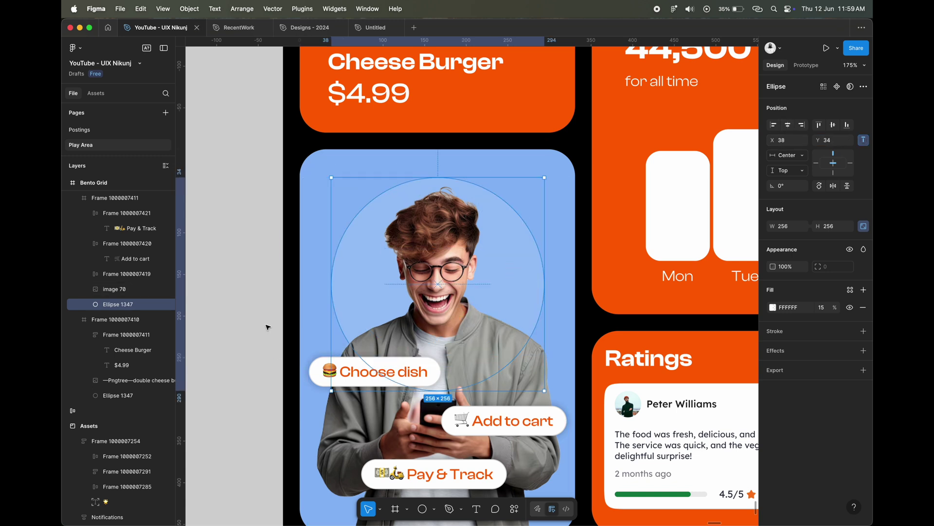
# Duplicate the circle in place and enlarge the copy to 390×390.
pyautogui.hotkey('ctrl', 'd')
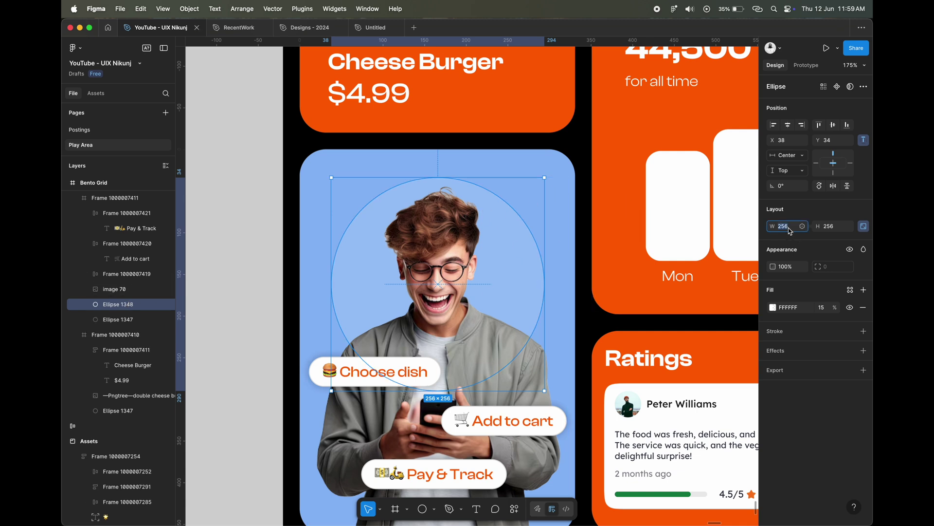
pyautogui.write('390')
pyautogui.press('Return')
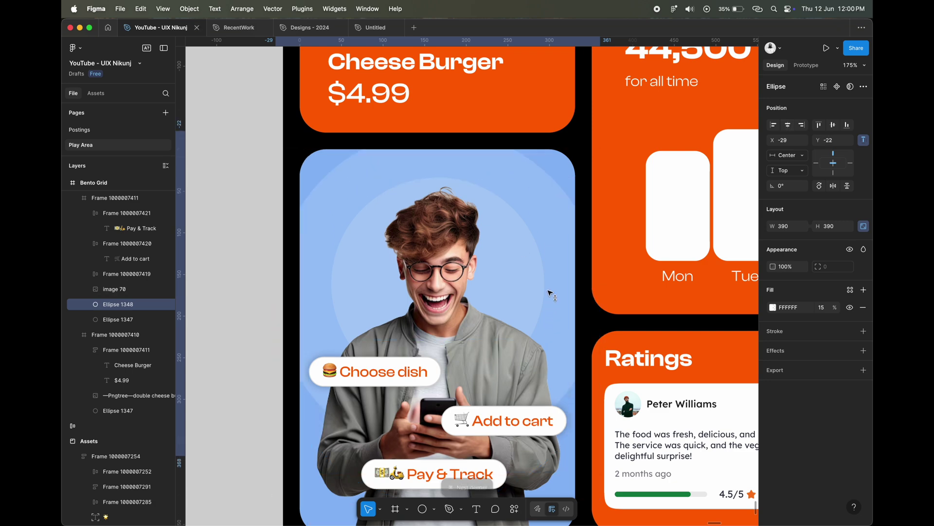
pyautogui.click(241, 265)
pyautogui.scroll(-5, 304, 262)
pyautogui.scroll(-3, 427, 314)
pyautogui.scroll(-3, 427, 314)
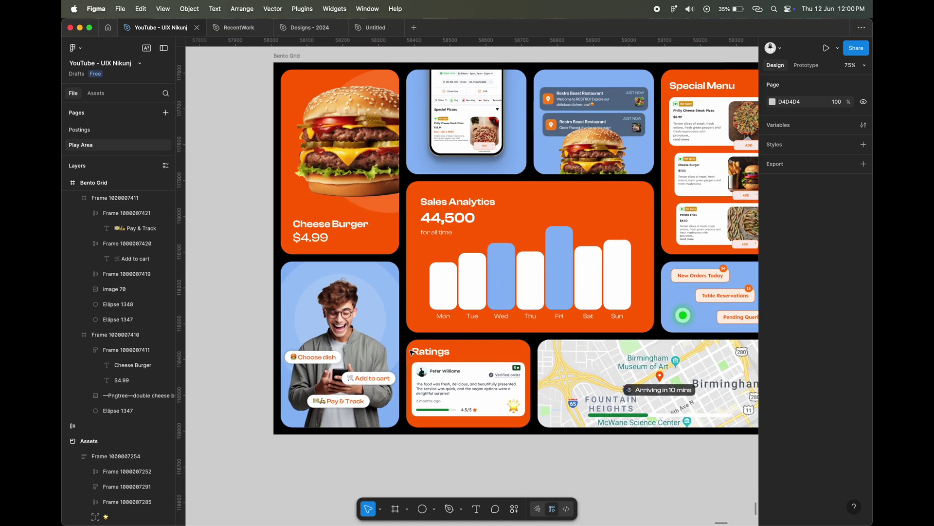
# Select both translucent circles and paste them into the Ratings card.
pyautogui.scroll(-3, 428, 314)
pyautogui.hscroll(-5, 430, 370)
pyautogui.hotkey('shift', '2')
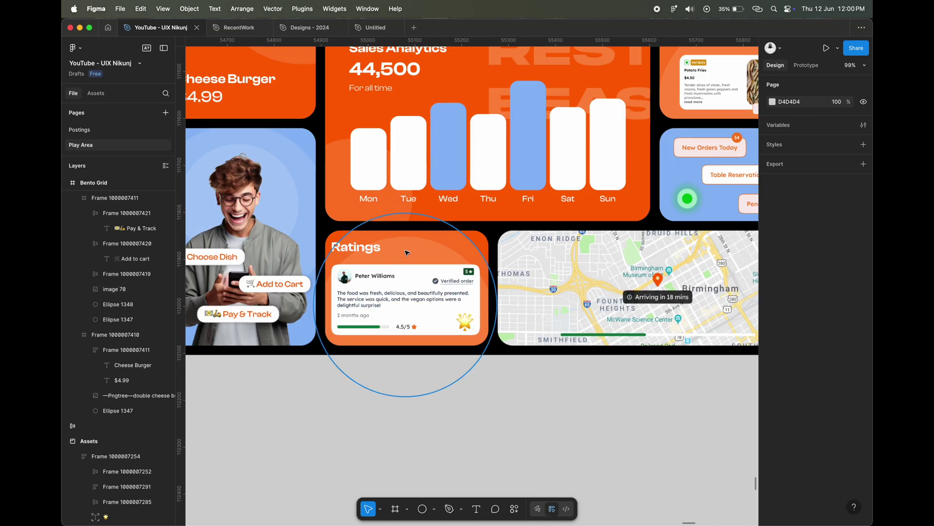
pyautogui.click(128, 374)
pyautogui.keyDown('shift'); pyautogui.click(140, 359); pyautogui.keyUp('shift')
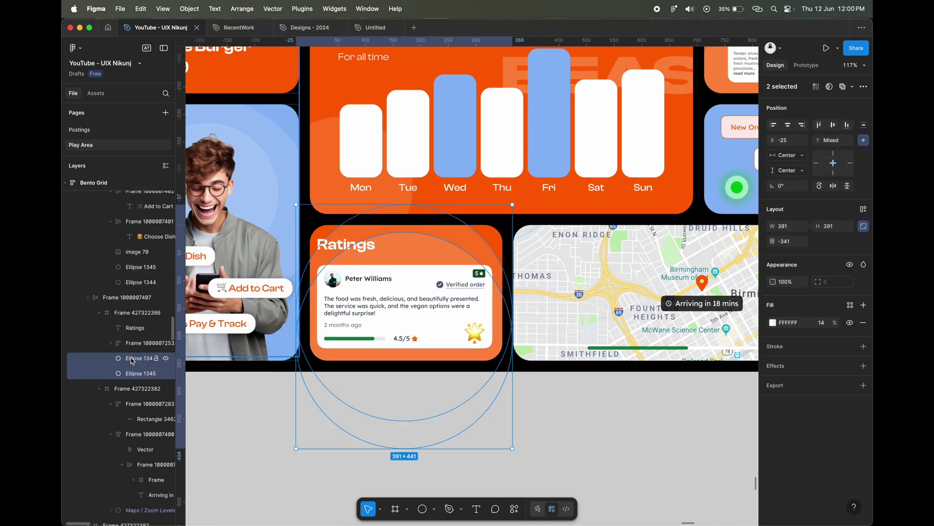
pyautogui.scroll(-5, 428, 316)
pyautogui.scroll(-5, 430, 339)
pyautogui.scroll(-5, 516, 330)
pyautogui.hscroll(5, 516, 330)
pyautogui.scroll(5, 515, 330)
pyautogui.scroll(3, 506, 302)
pyautogui.click(497, 275)
pyautogui.press('cmd+v')
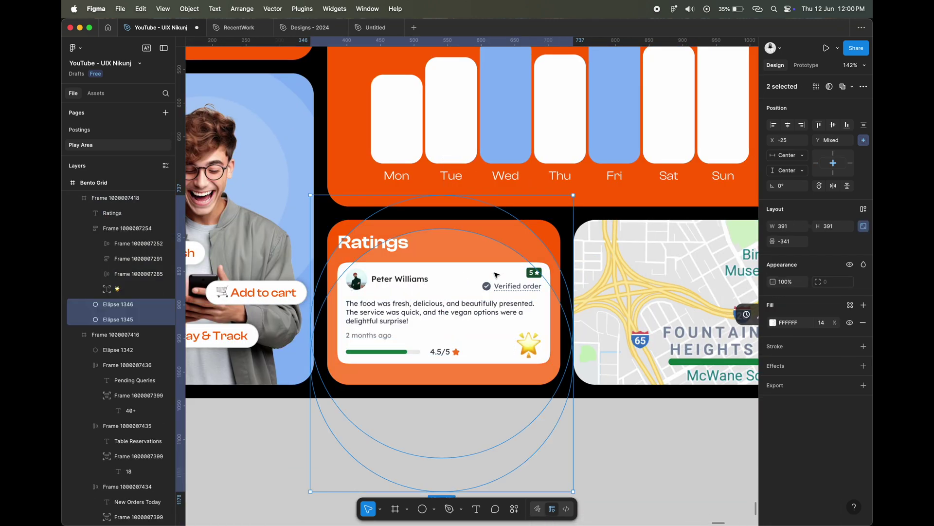
# Paste the circle pair into the restaurant notification and Special Menu cards.
pyautogui.scroll(-3, 425, 377)
pyautogui.scroll(3, 426, 377)
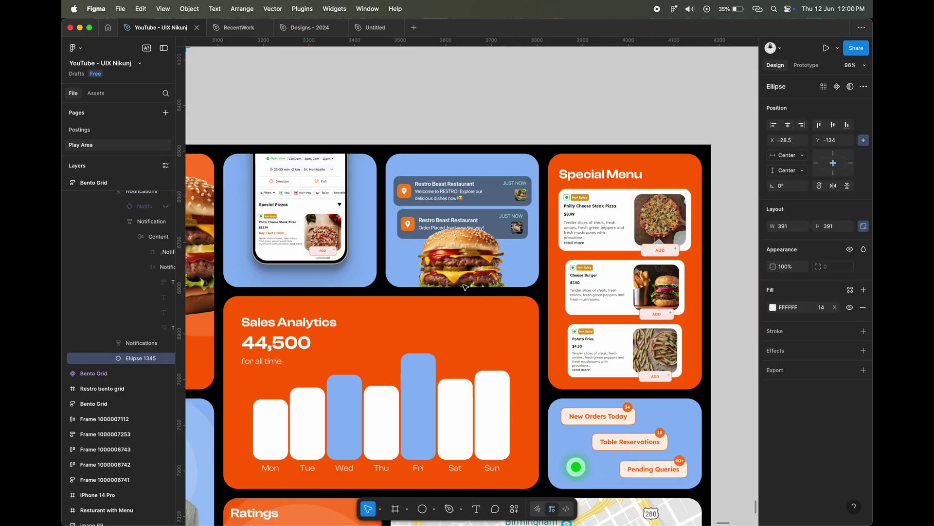
pyautogui.click(462, 245)
pyautogui.press('cmd+v')
pyautogui.click(594, 121)
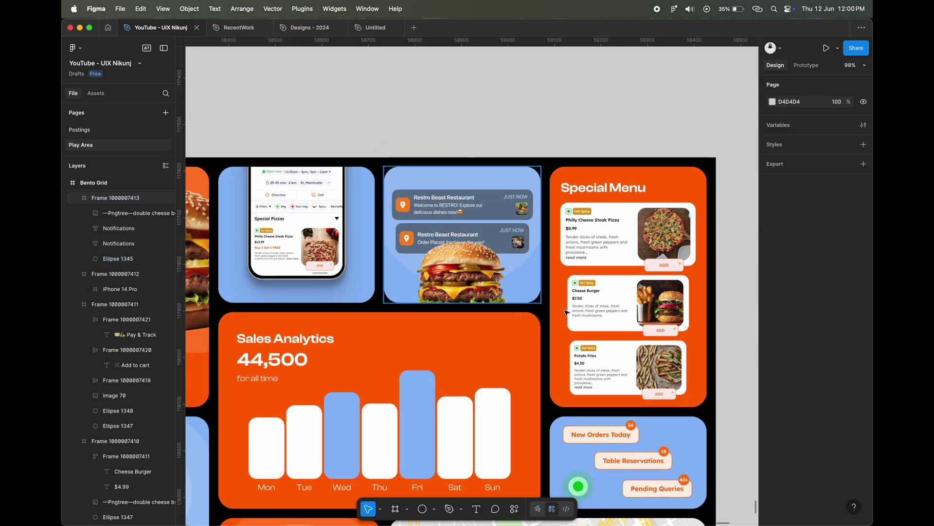
pyautogui.click(604, 187)
pyautogui.press('cmd+v')
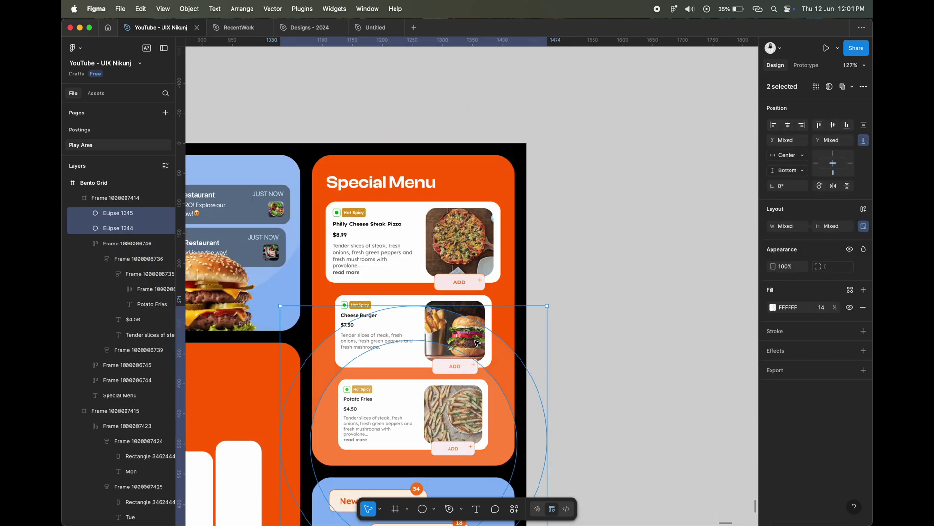
# Paste the circles into the new-orders card, then undo that paste.
pyautogui.scroll(-5, 458, 366)
pyautogui.scroll(5, 507, 301)
pyautogui.click(507, 301)
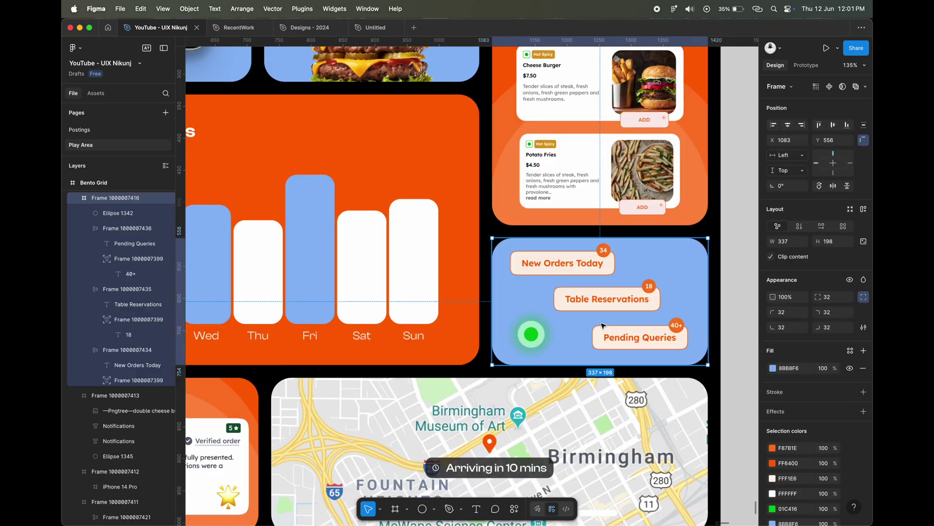
pyautogui.press('cmd+v')
pyautogui.press('cmd+z')
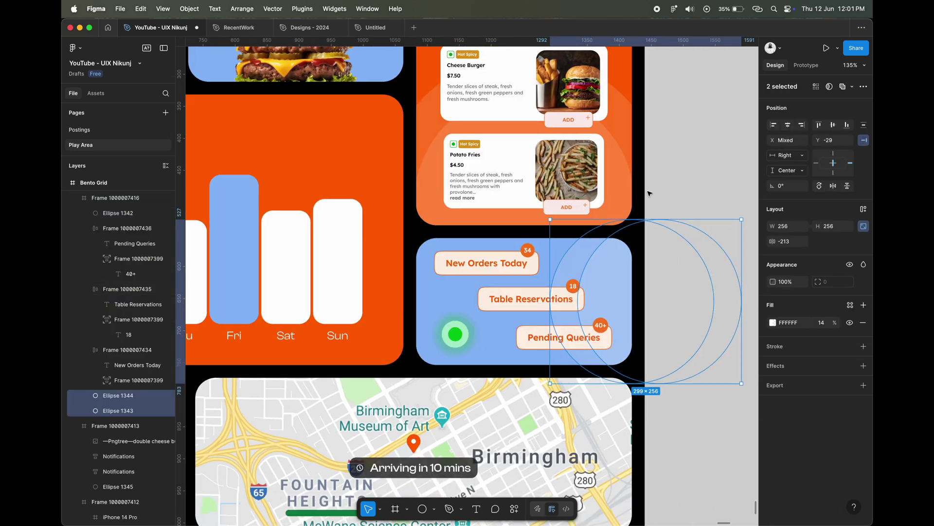
pyautogui.press('cmd+z')
pyautogui.press('cmd+z')
pyautogui.press('super+z')
pyautogui.press('super+z')
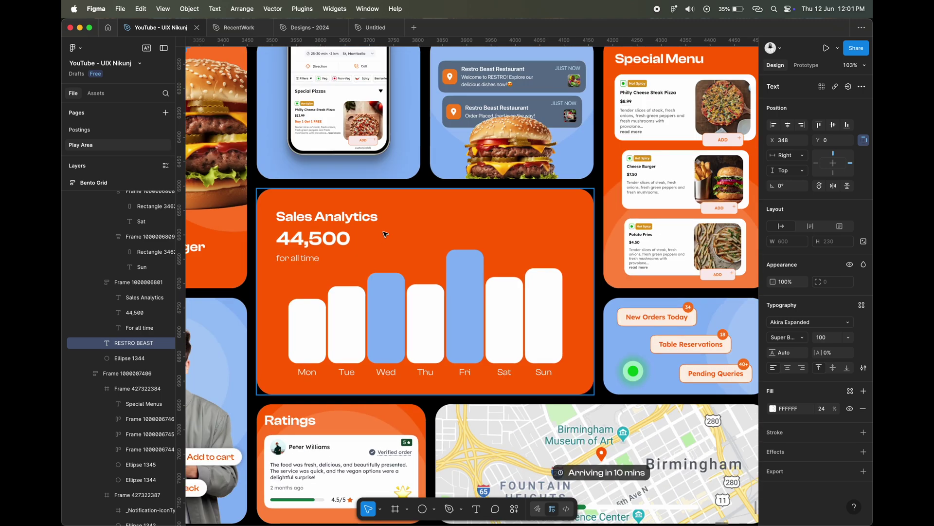
pyautogui.press('super+z')
pyautogui.press('super+z')
pyautogui.press('super+z')
pyautogui.press('super+z')
pyautogui.press('super+z')
# Duplicate the 44,500 figure, move it right, and set it to Akira Expanded size 100.
pyautogui.rightClick(340, 290)
pyautogui.click(373, 235)
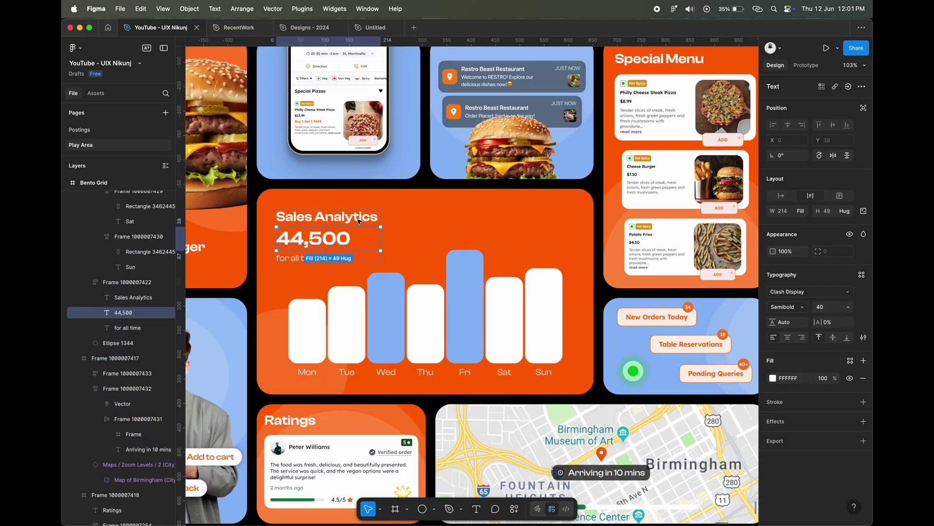
pyautogui.moveTo(301, 223); pyautogui.dragTo(489, 223)
pyautogui.click(810, 321)
pyautogui.click(682, 357)
pyautogui.click(826, 339)
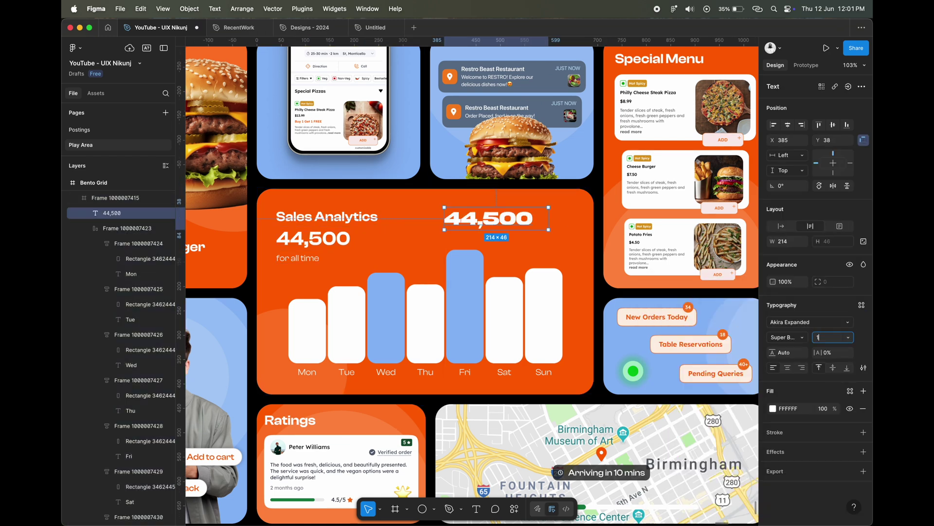
pyautogui.write('100')
pyautogui.press('Return')
# Reword the copy to 'restro beast' with 10% fill opacity.
pyautogui.click(781, 225)
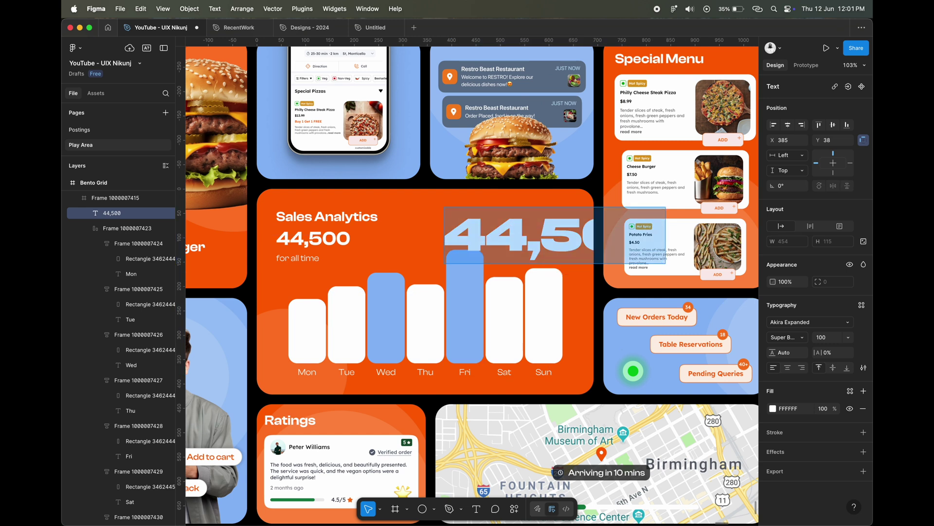
pyautogui.write('restro beast')
pyautogui.click(822, 409)
pyautogui.write('10')
pyautogui.press('Return')
# Keep the watermark text at size 100 and raise its fill opacity to 18%.
pyautogui.click(823, 338)
pyautogui.write('15')
pyautogui.press('Tab')
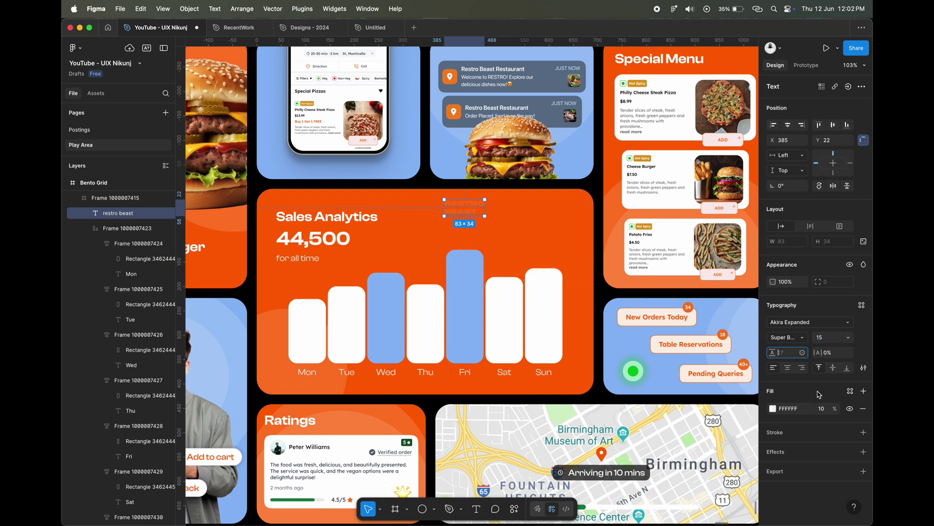
pyautogui.click(822, 337)
pyautogui.write('100')
pyautogui.press('Return')
pyautogui.click(822, 409)
pyautogui.write('18')
pyautogui.press('Return')
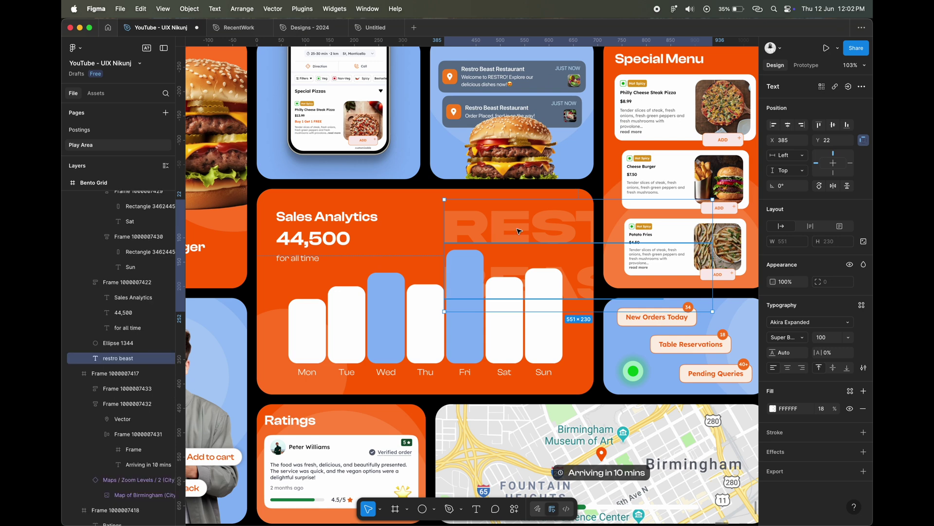
# Align the RESTRO BEAST text to the card's top and nudge it slightly right.
pyautogui.click(819, 125)
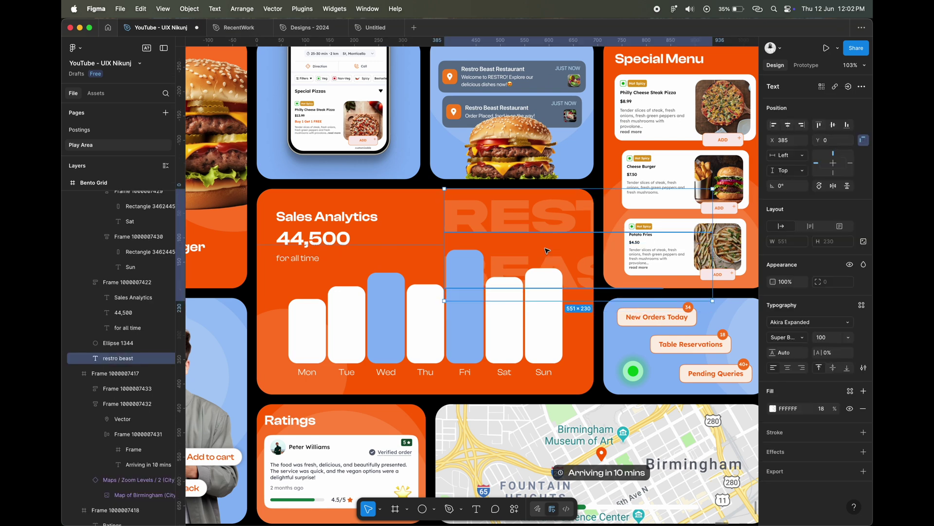
pyautogui.hotkey('shift', '1')
pyautogui.moveTo(504, 251); pyautogui.dragTo(508, 251)
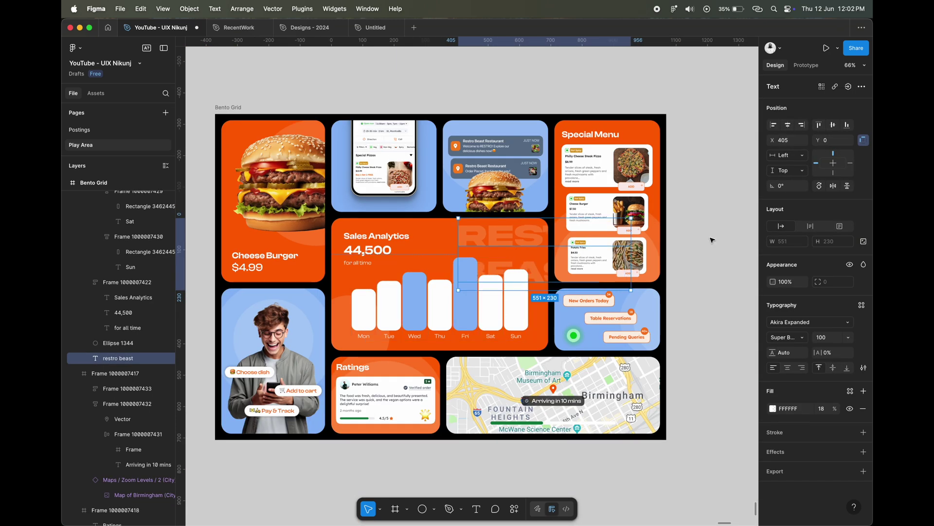
pyautogui.press('Escape')
# Select the whole Bento Grid frame and preview it in Present mode.
pyautogui.hotkey('shift', '1')
pyautogui.click(342, 229)
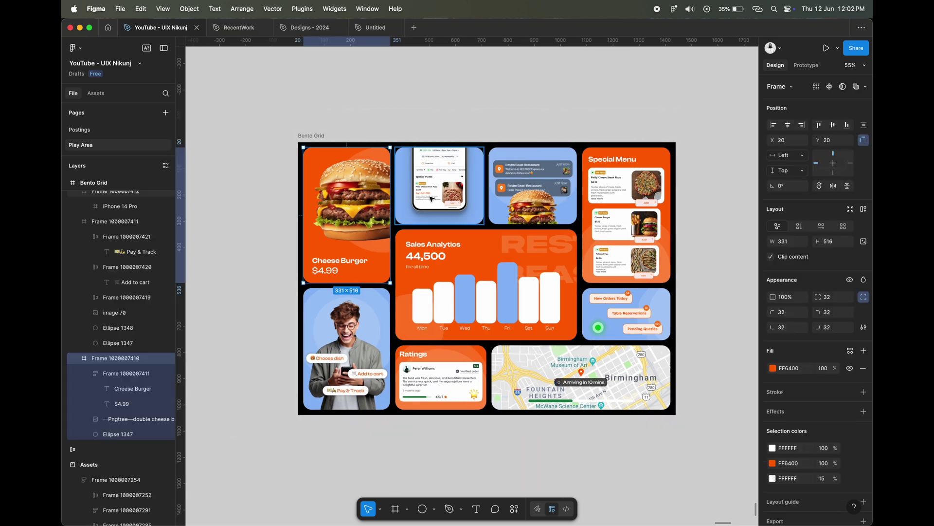
pyautogui.click(595, 448)
pyautogui.hotkey('shift', '1')
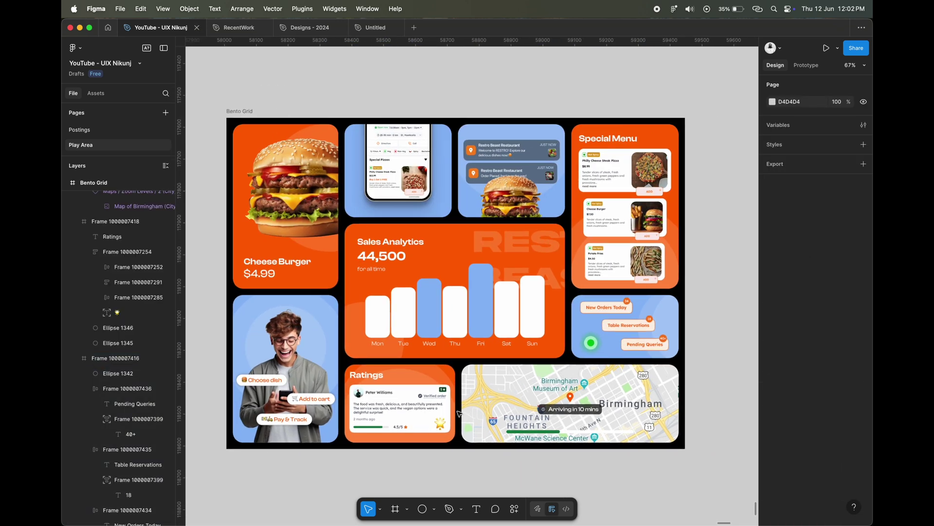
pyautogui.click(95, 182)
pyautogui.click(822, 49)
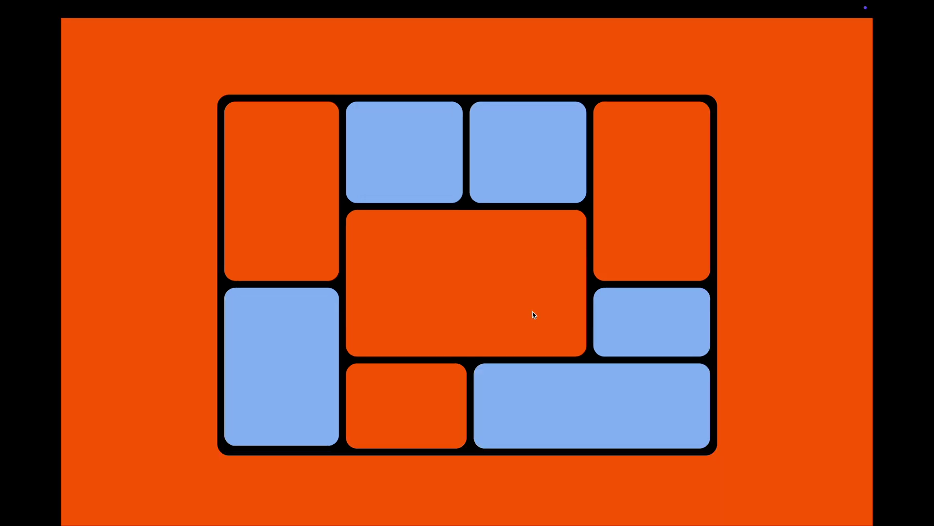